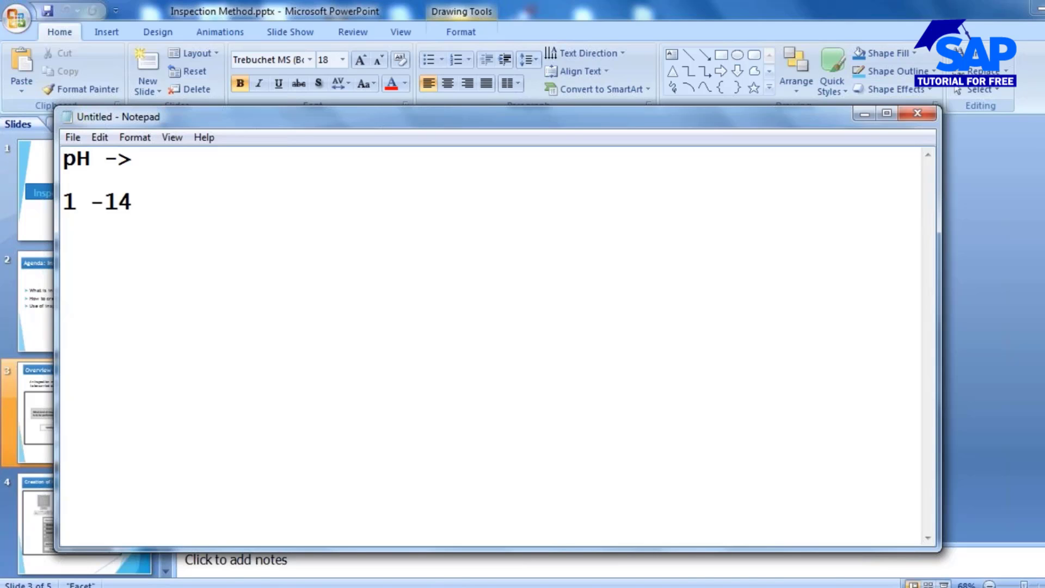
Space out the 1 - 14 range and add "(LL)" after the 1 to mark the lower limit.
click(109, 203)
click(161, 203)
key(Return)
key(Right)
text(()
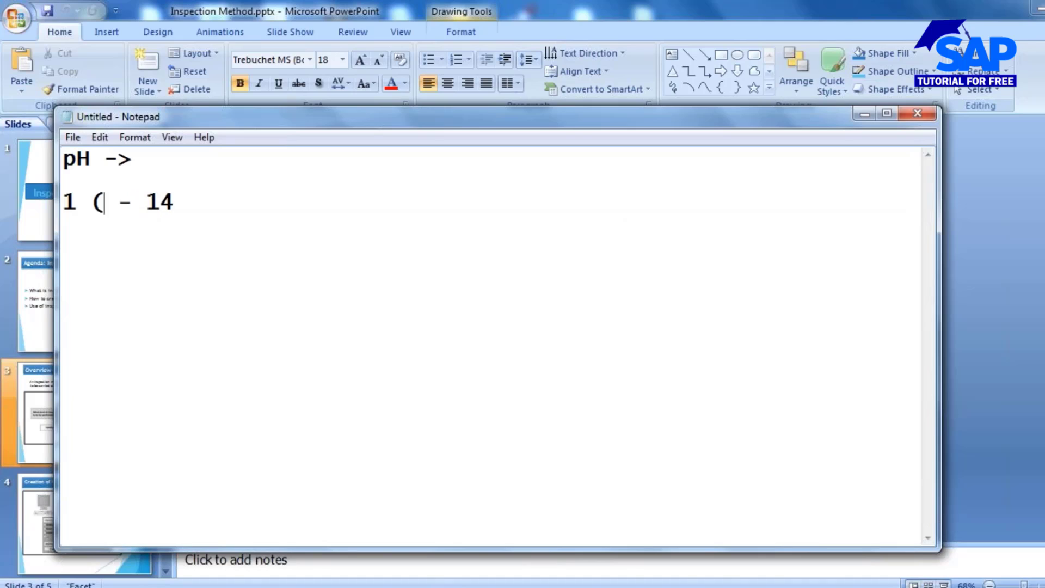
text(LL)
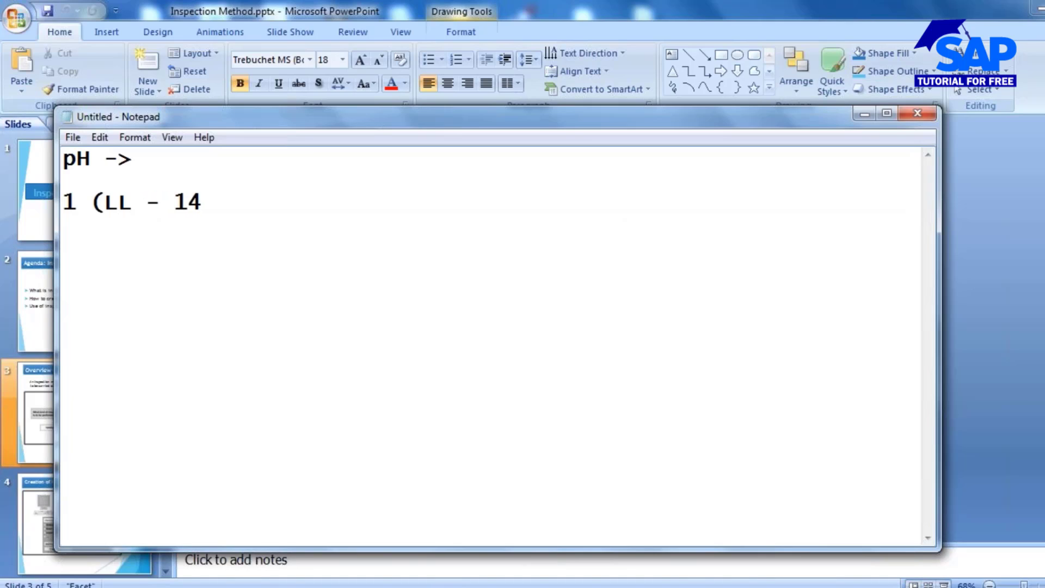
text())
Add "(UL)" after the 14 to mark the upper limit of the range.
key(Right)
key(Right)
key(Right)
key(Right)
key(Right)
key(Right)
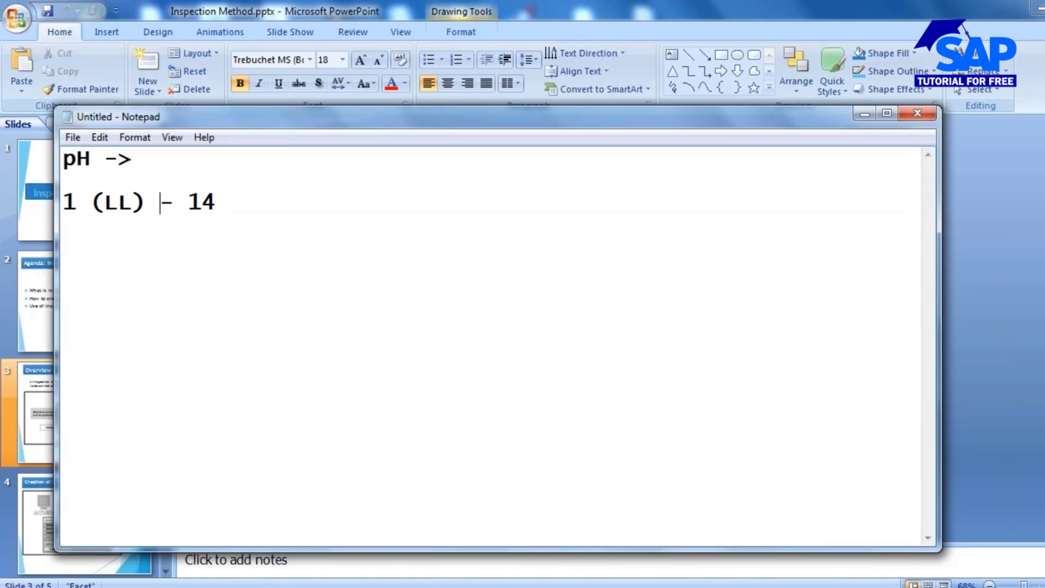
text((UL))
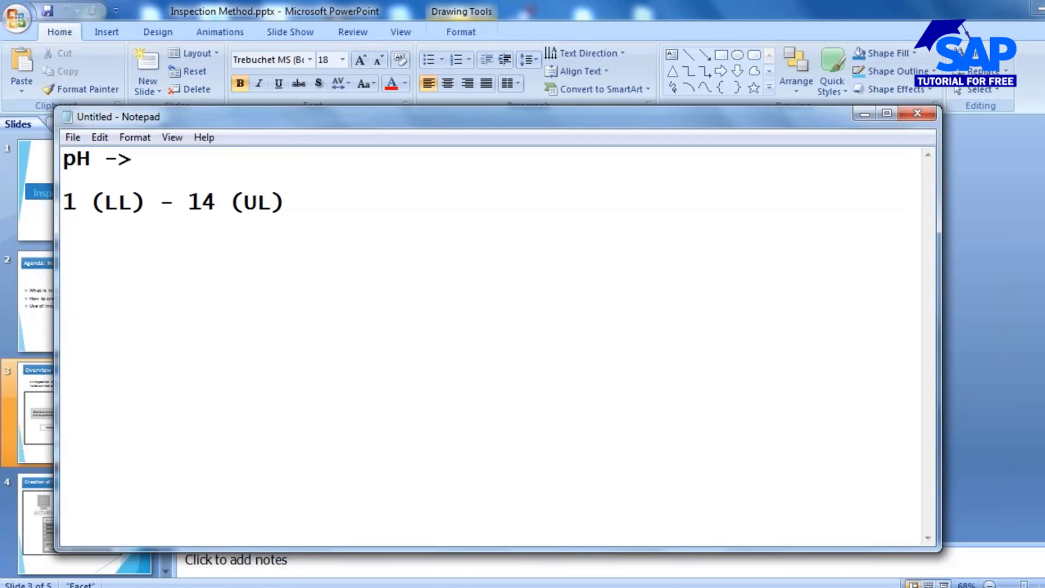
Below the range, leave a blank line and write "Take 50 ml of the solution in a beaker".
key(Return)
key(Return)
text(Take 50 m)
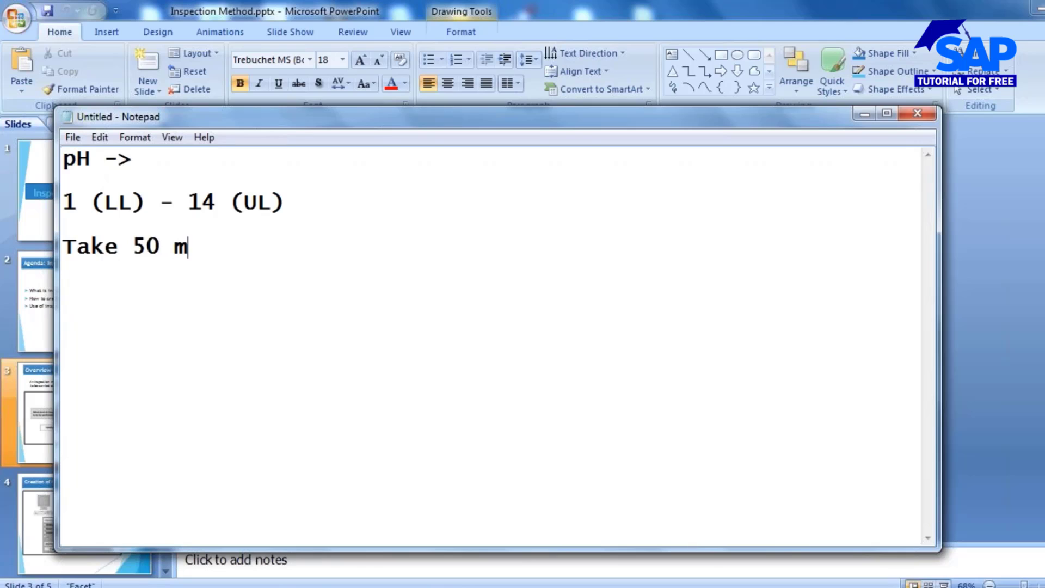
text(l of the sl)
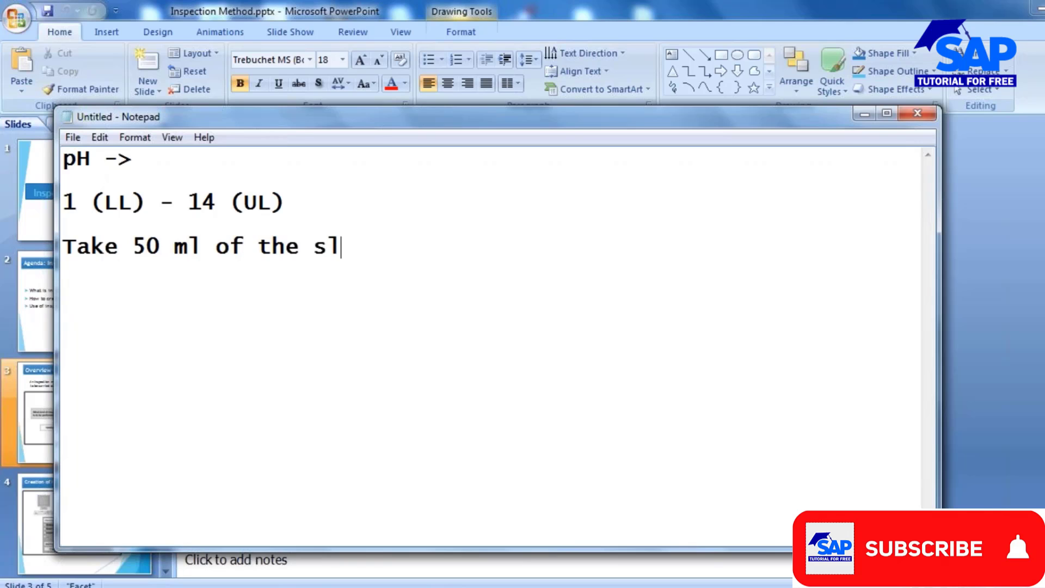
key(BackSpace)
text(oluti)
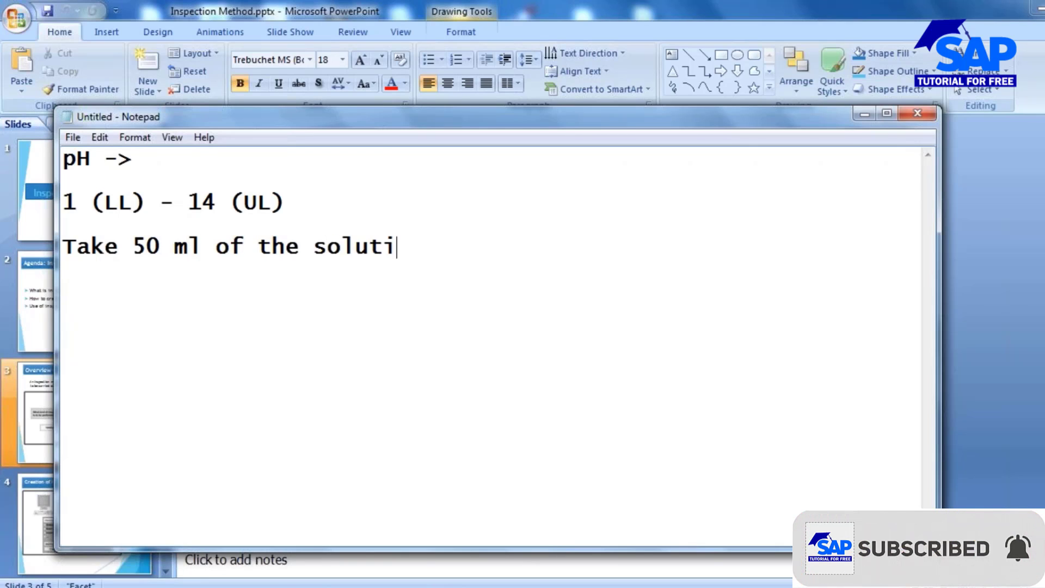
text(on in a beaker)
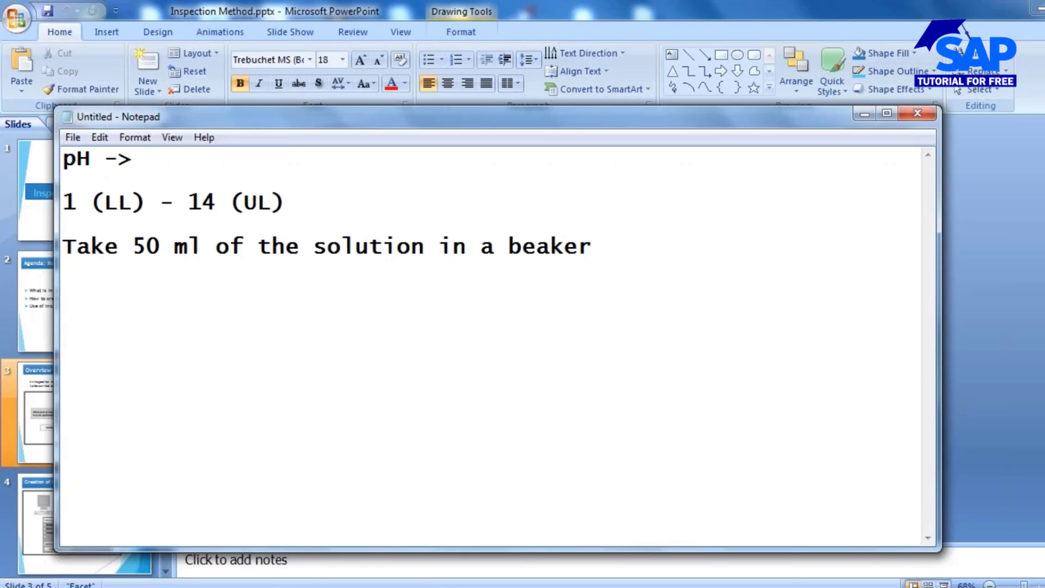
Continue the sentence with "and dip the electrode of the pH meter in the solution and".
text( and dip the)
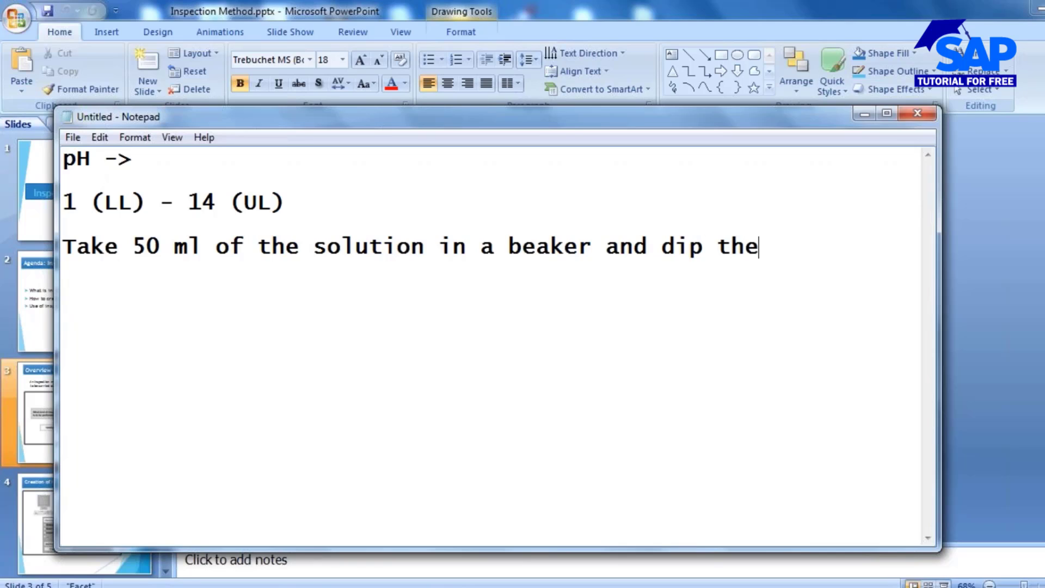
text( elecr)
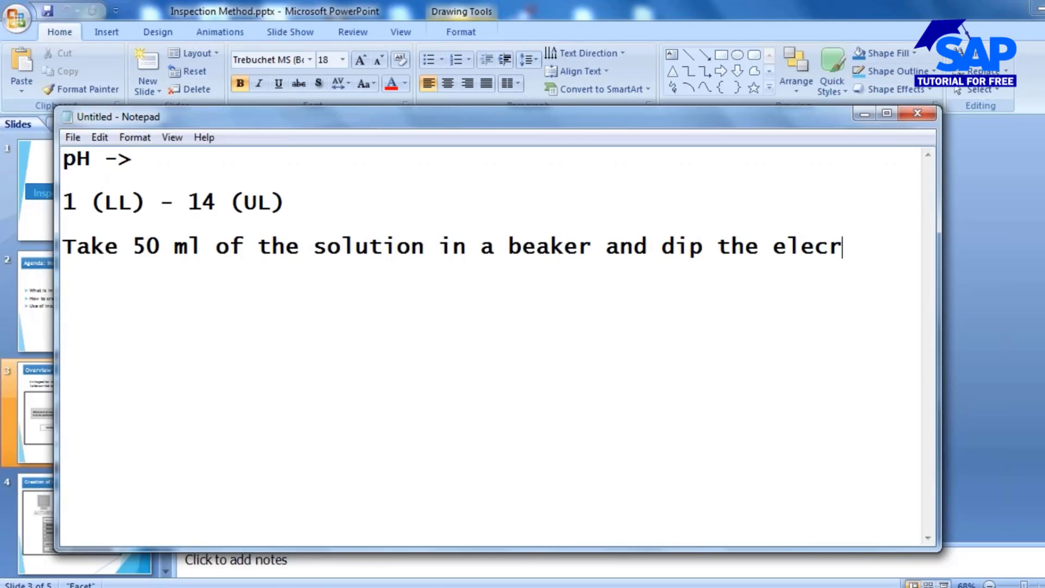
key(BackSpace)
text(trode)
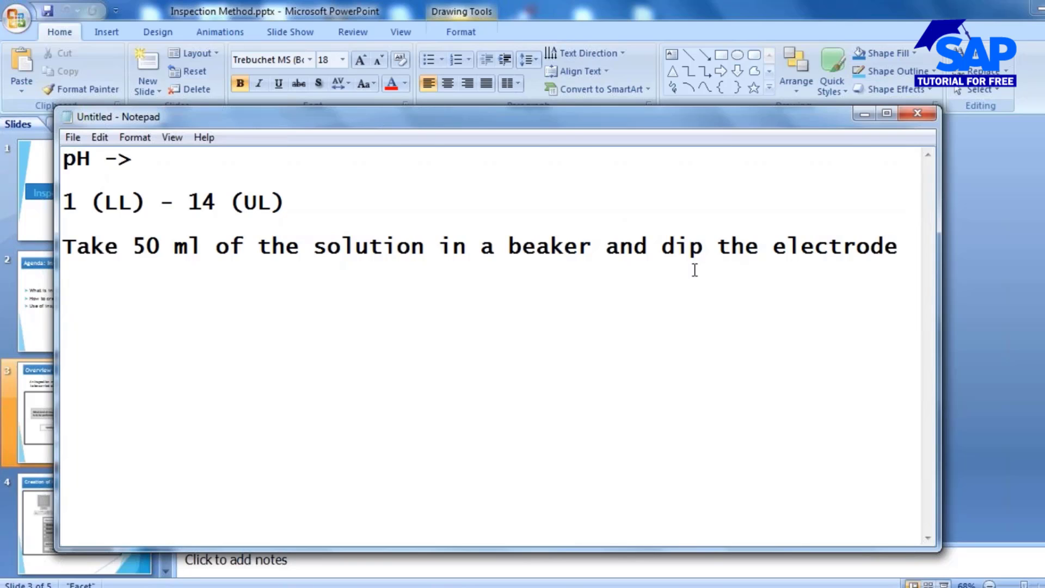
text(of the )
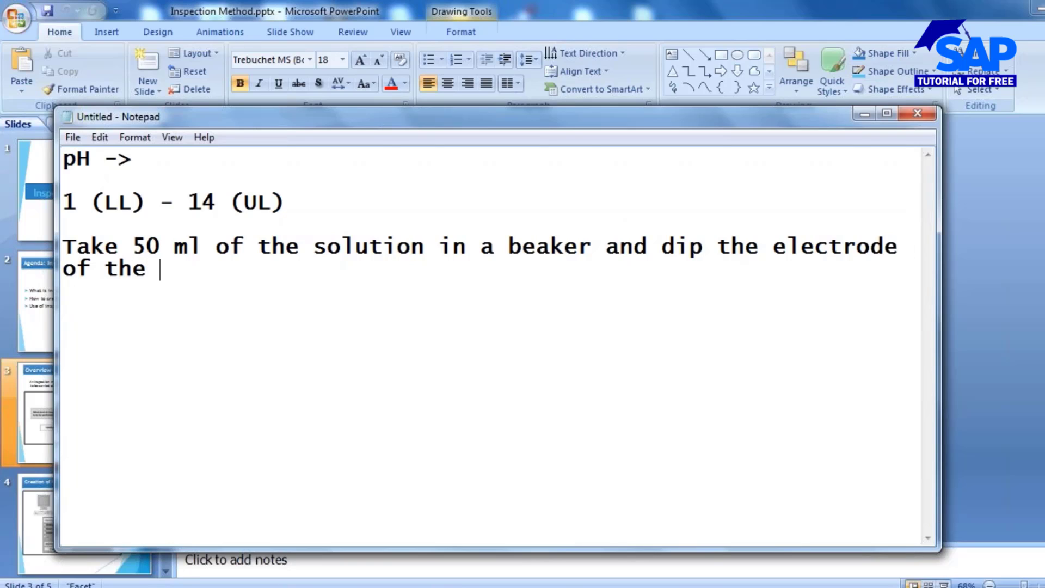
text(pH meter )
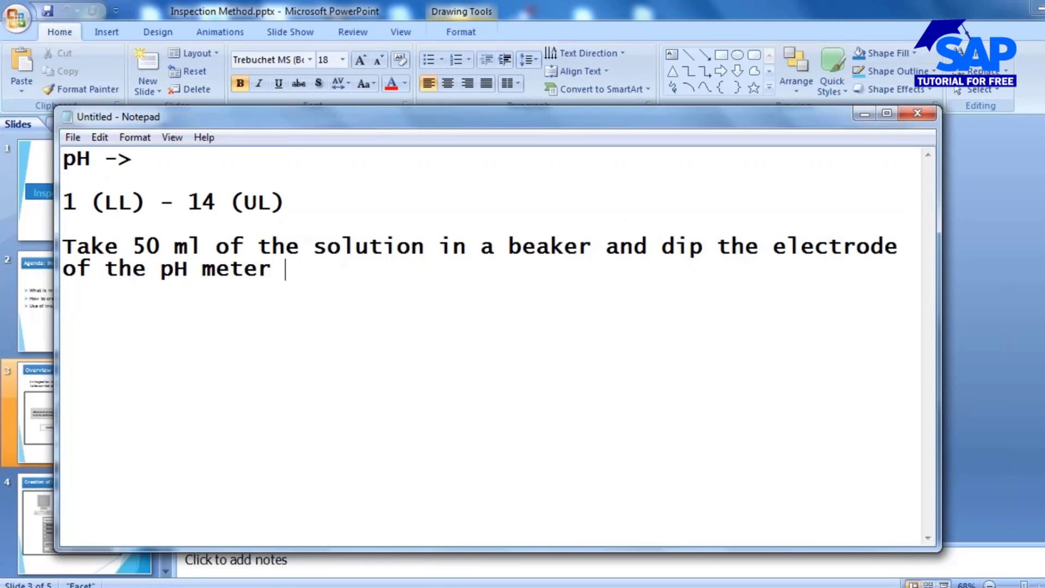
text(in the so)
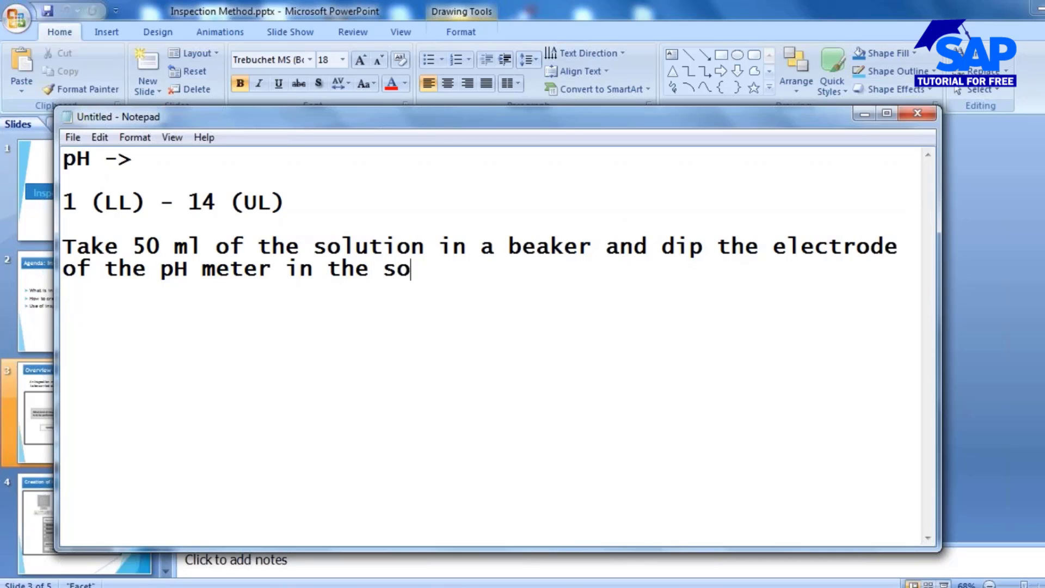
text(lution and u)
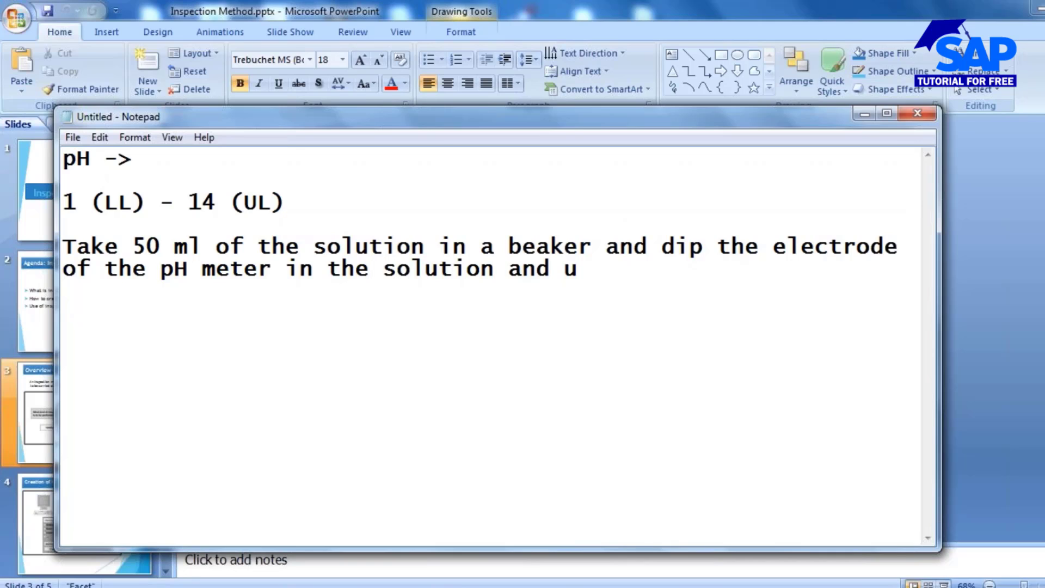
Finish the procedure sentence with "you wait for around 2 min and you take the reading".
key(BackSpace)
text(you wait for )
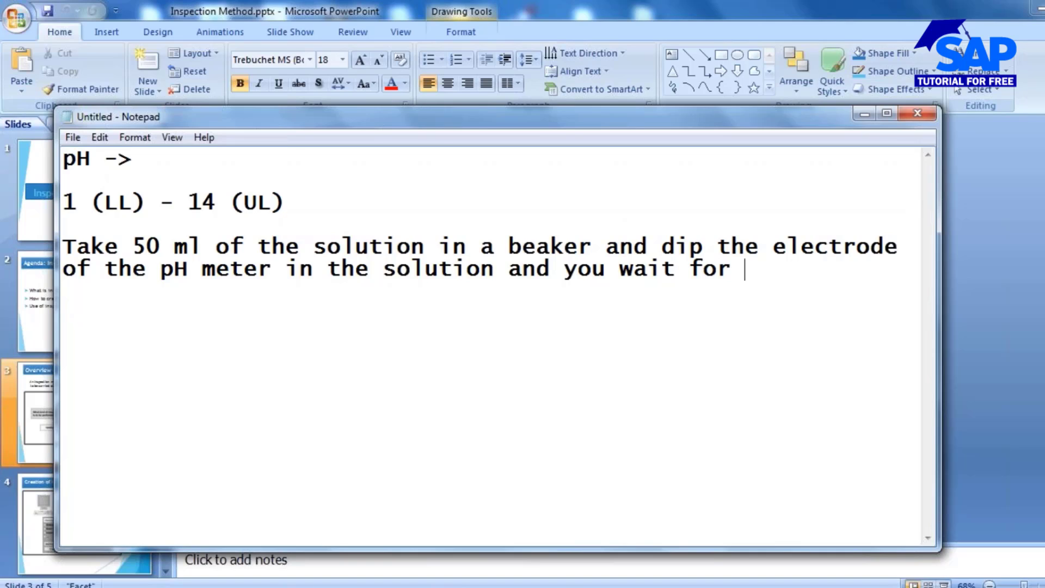
text(around )
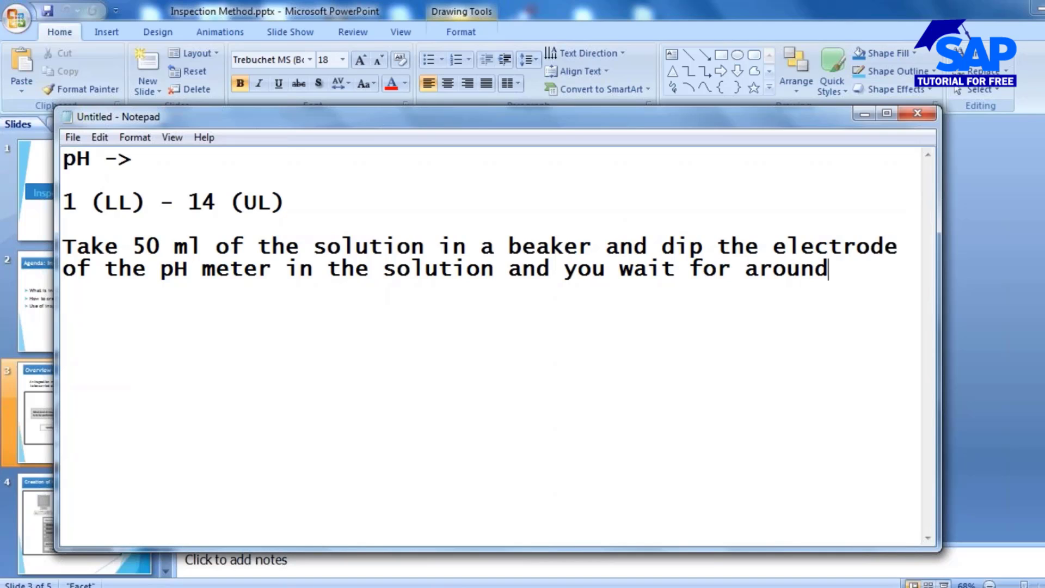
text(2 min and you )
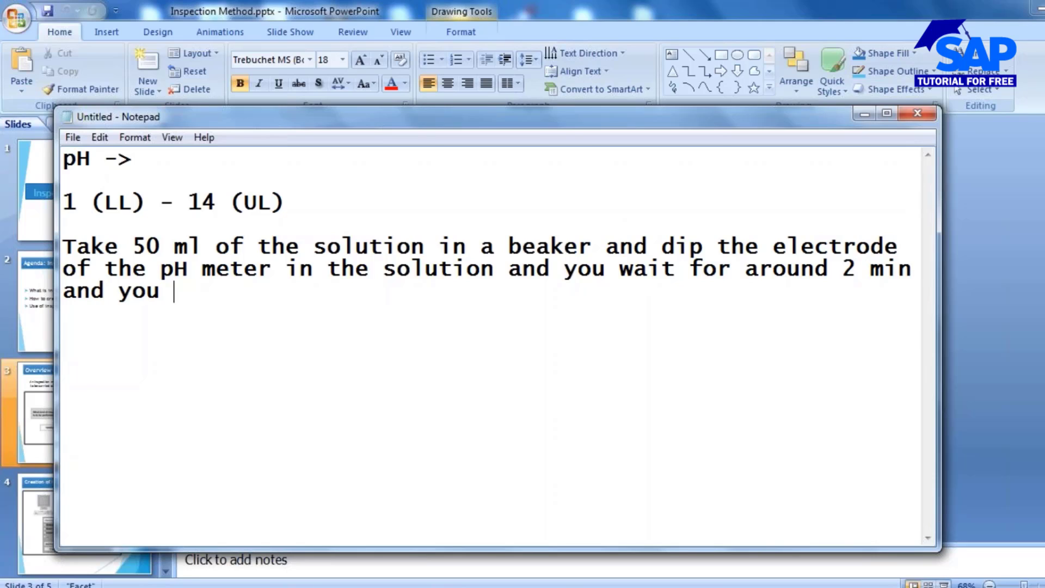
text(take the reading)
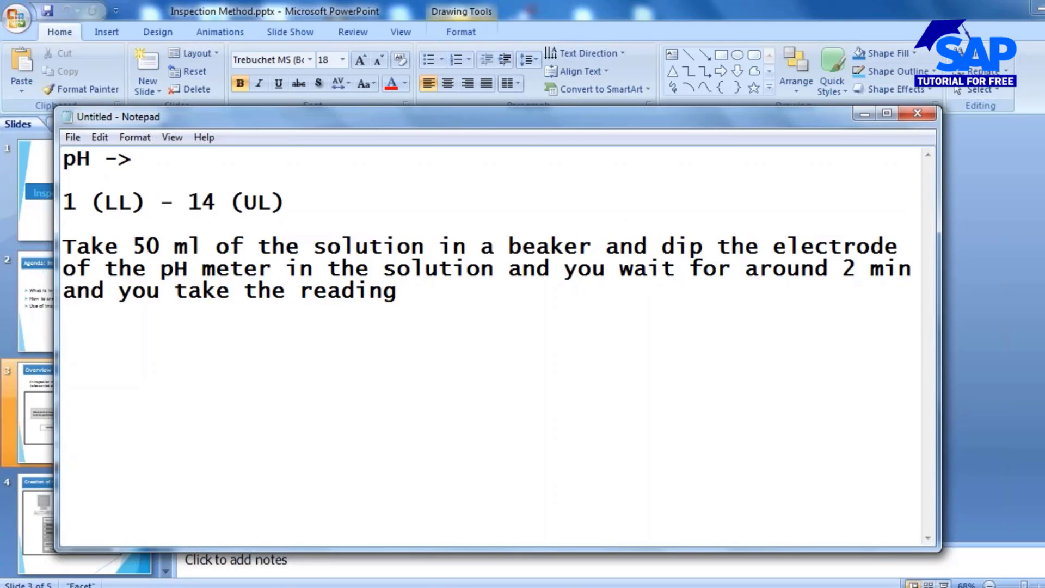
Insert "MIC- " before "pH ->" at the start of the note.
shift+click(63, 246)
key(ctrl+Home)
text(MIC-)
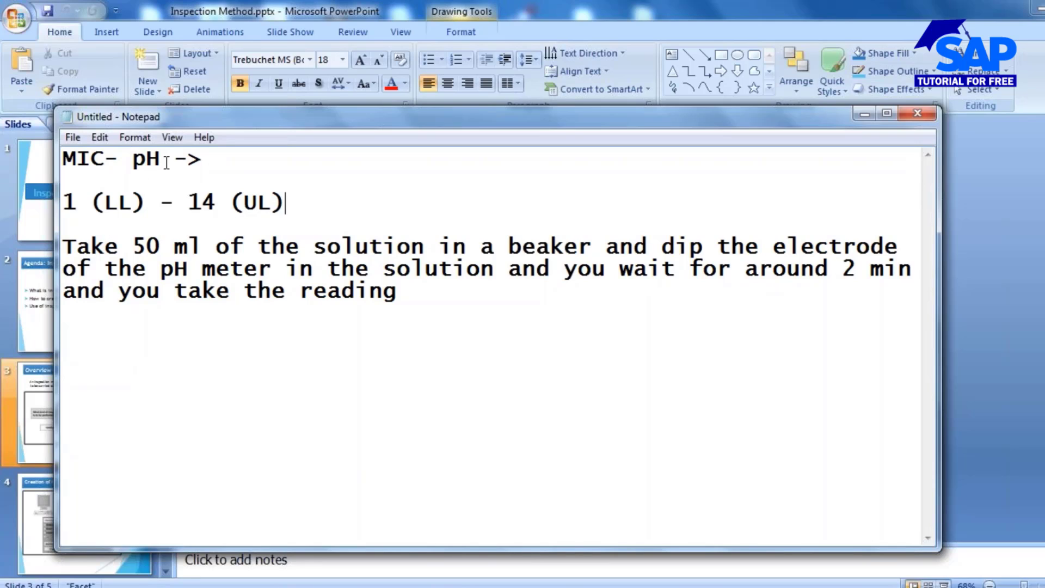
Highlight the MIC name, the limit range and the procedure paragraph one after another.
drag(166, 160, 52, 159)
drag(64, 203, 343, 192)
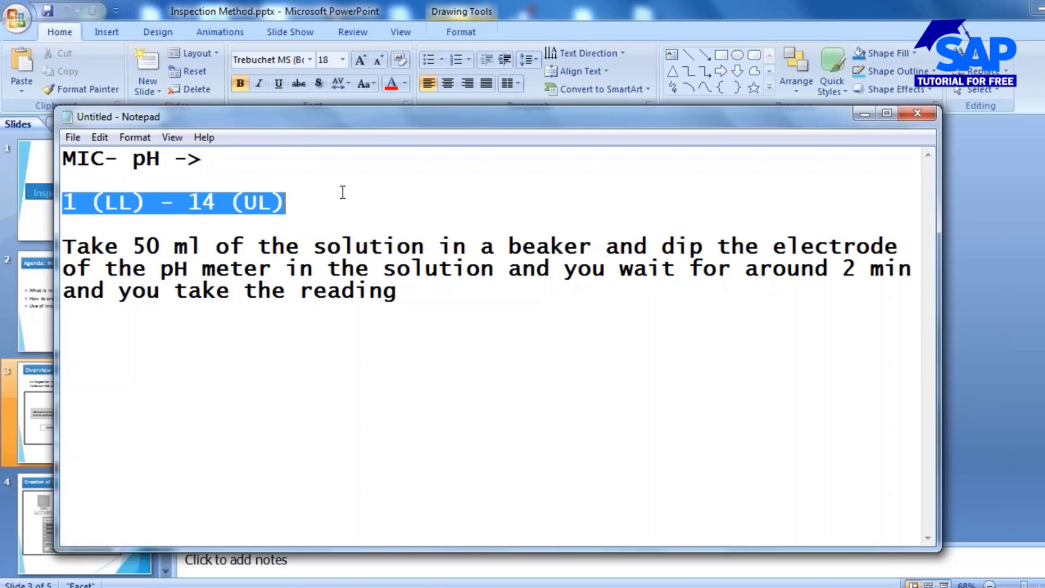
click(295, 248)
drag(63, 246, 410, 309)
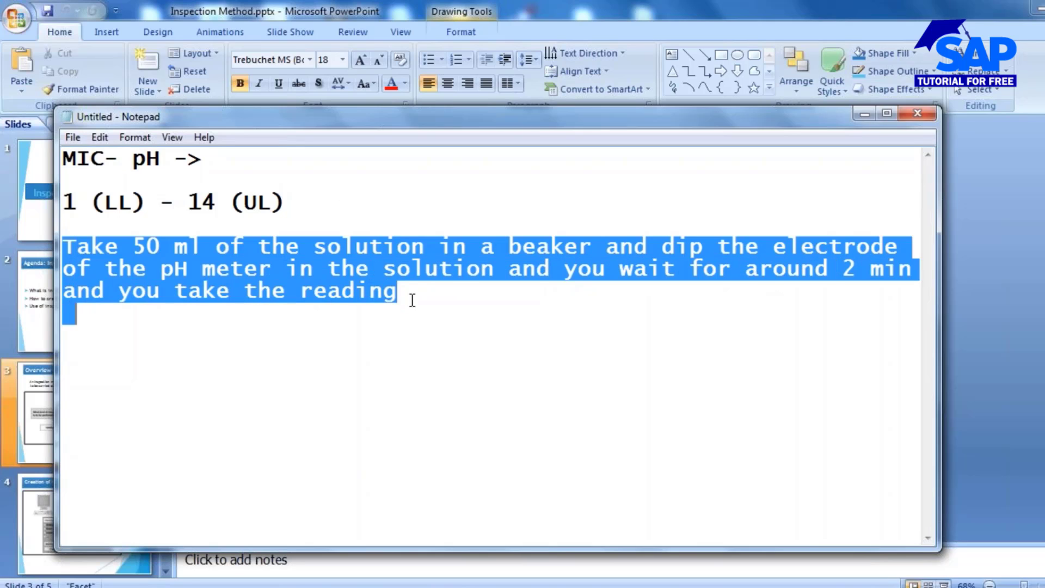
click(411, 308)
Insert blank lines above the procedure paragraph to make room for a heading.
click(64, 248)
key(Return)
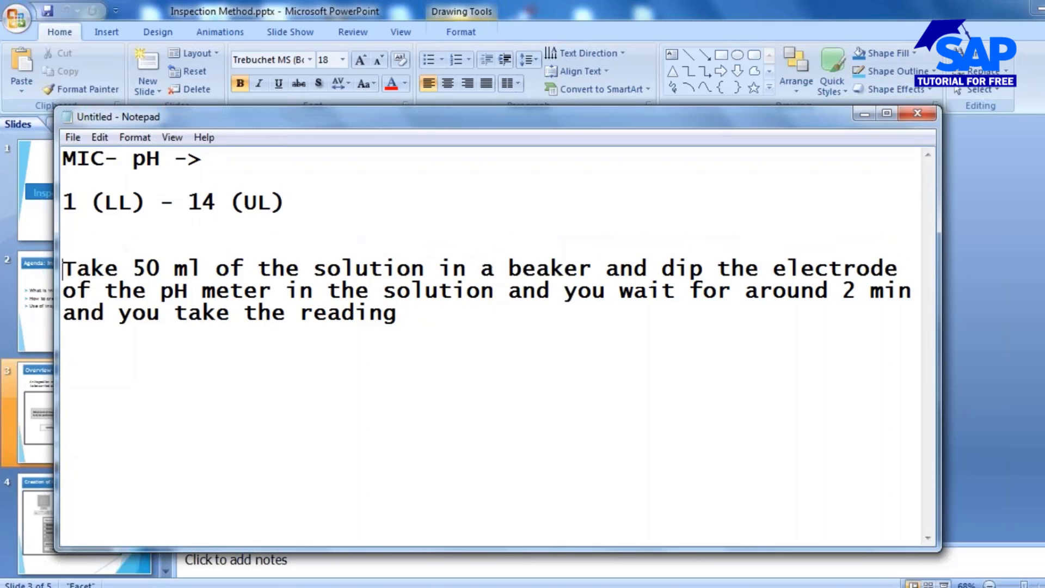
key(Return)
key(Up)
key(Up)
key(Return)
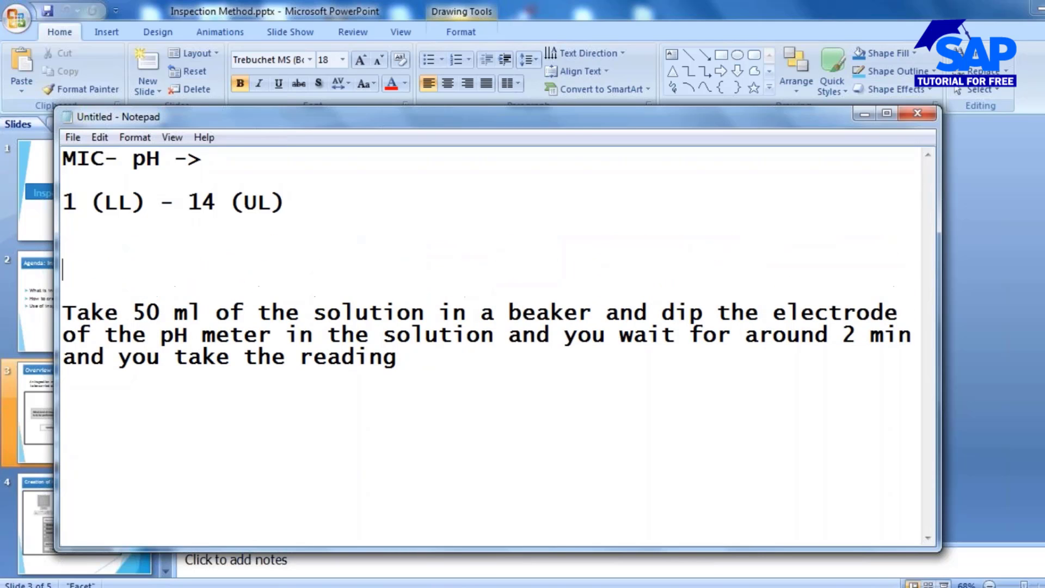
Enter the heading "Procedure : Inspection method" above the procedure paragraph and highlight that paragraph.
text(pOR)
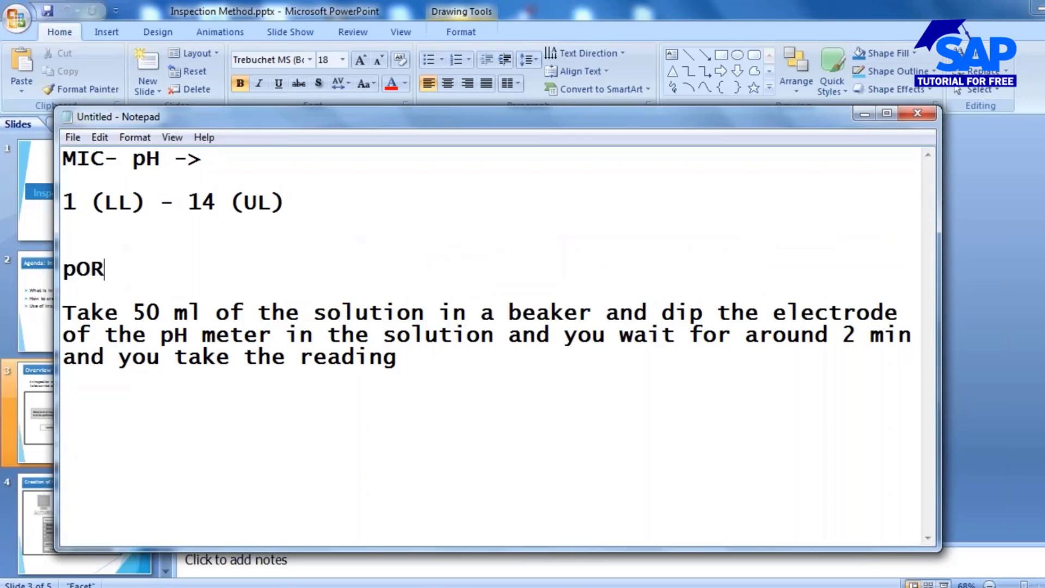
key(BackSpace)
key(BackSpace)
key(BackSpace)
text(Proc)
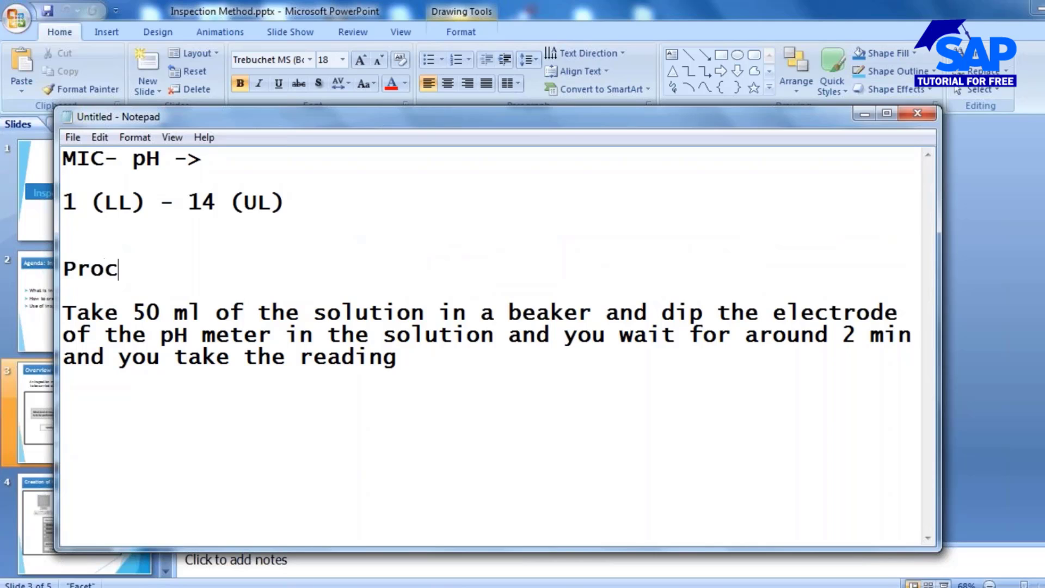
text(edure )
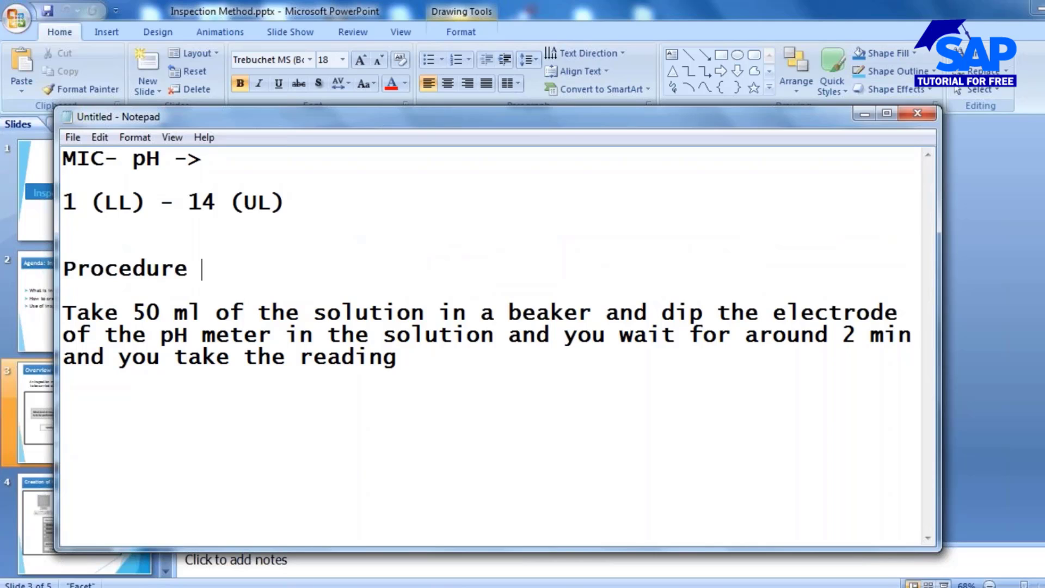
text(: Inspection method)
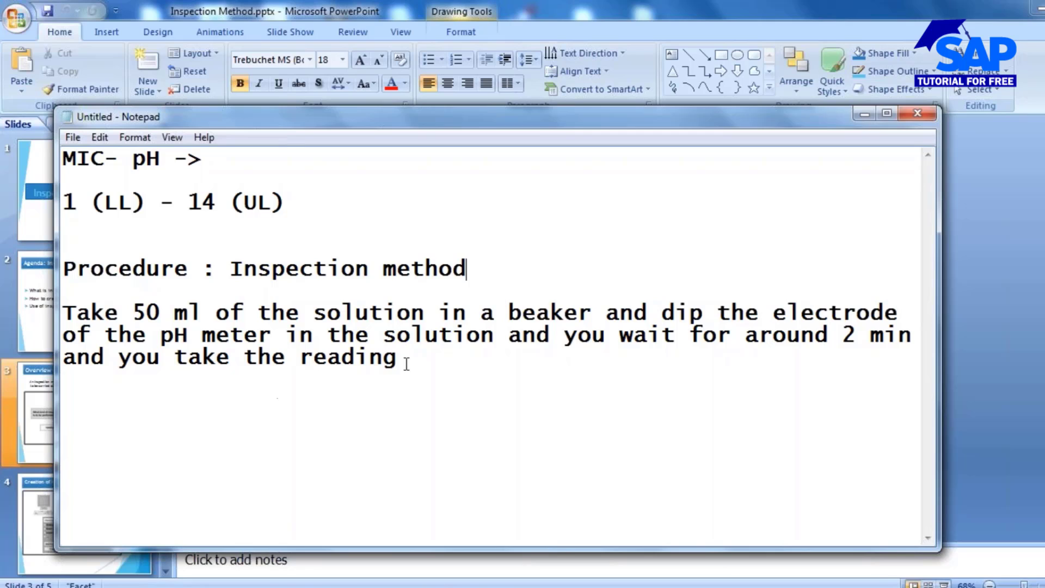
drag(403, 363, 24, 302)
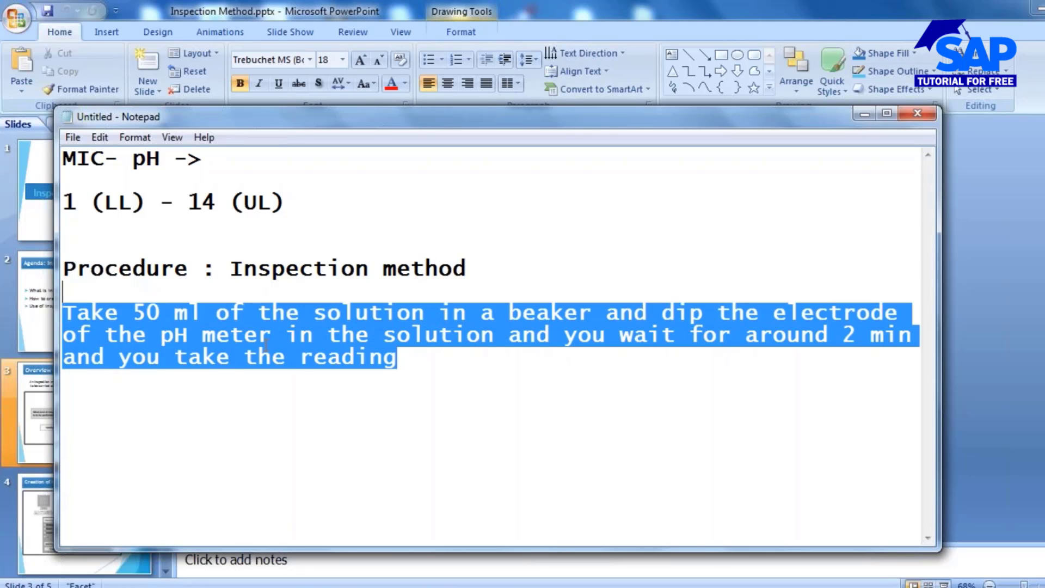
click(386, 263)
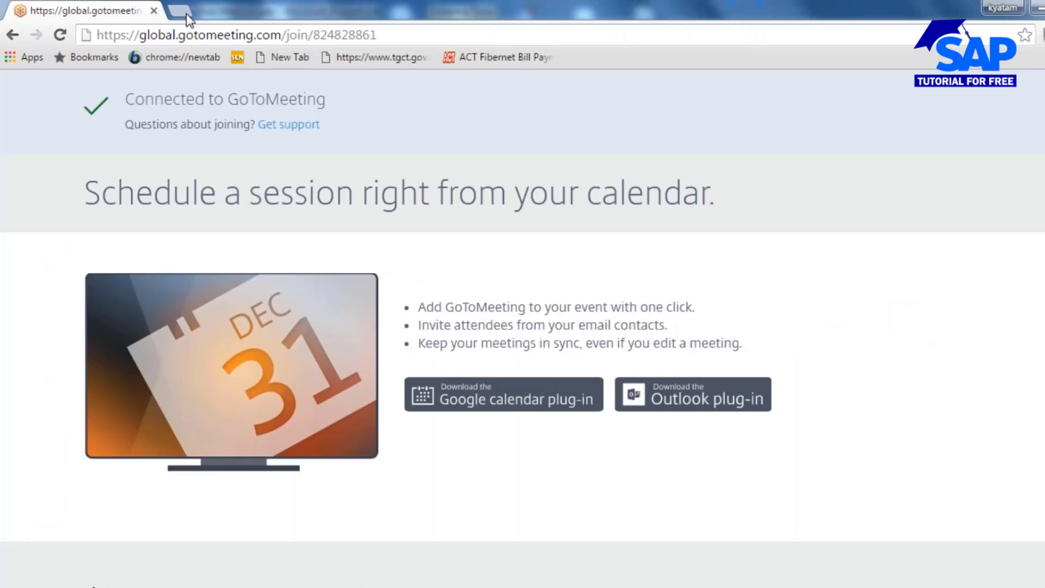
key(ctrl+t)
text(goo)
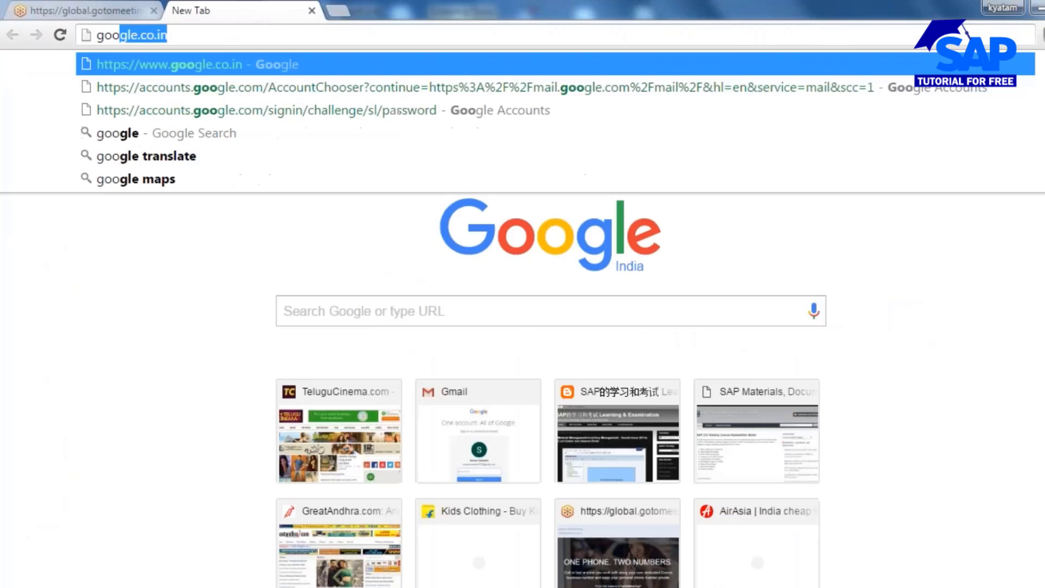
click(266, 66)
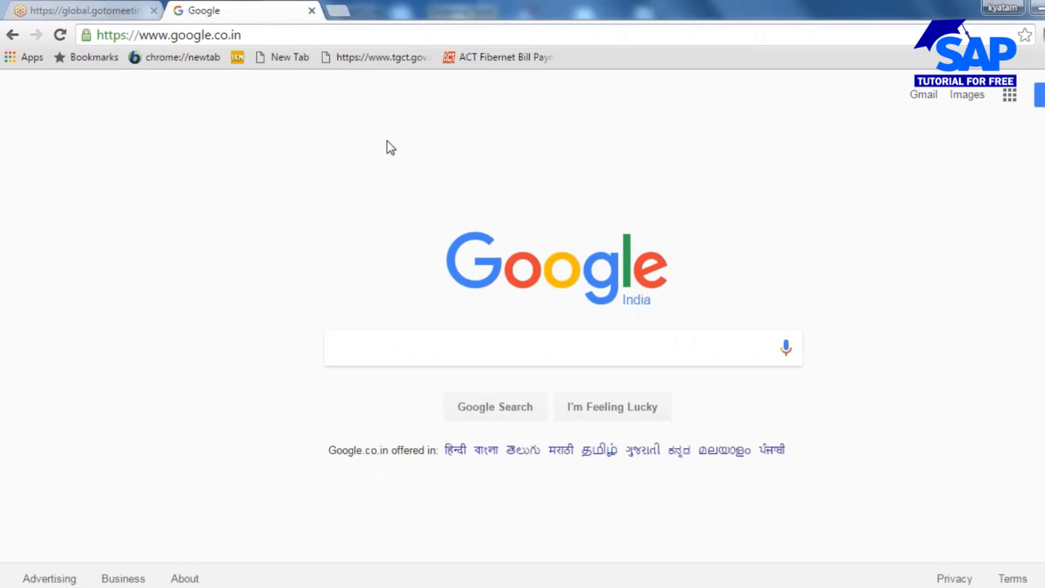
Search Google for "ph meter" and show the image results.
text(ph met)
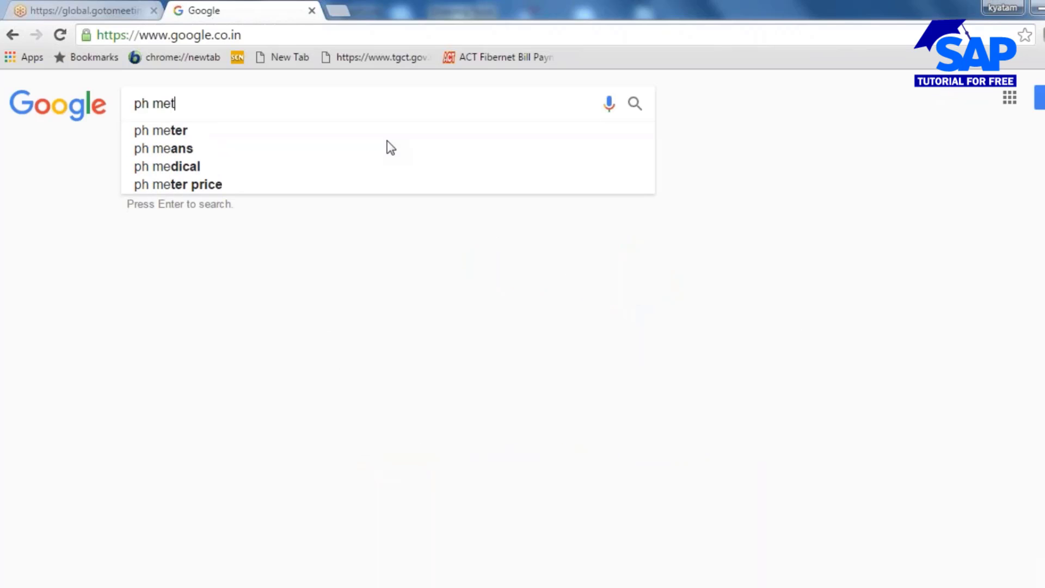
text(er)
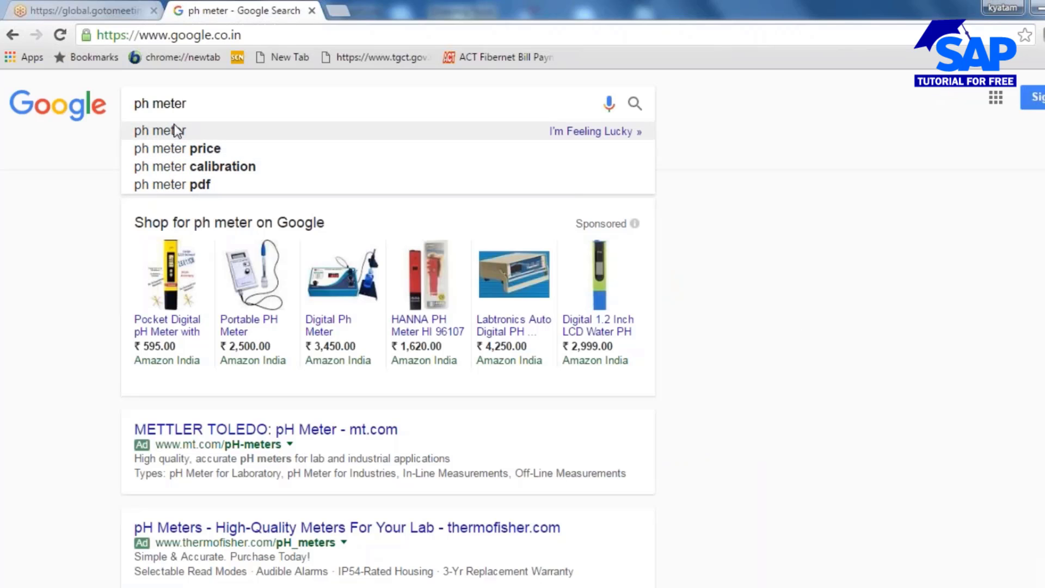
click(177, 131)
click(199, 149)
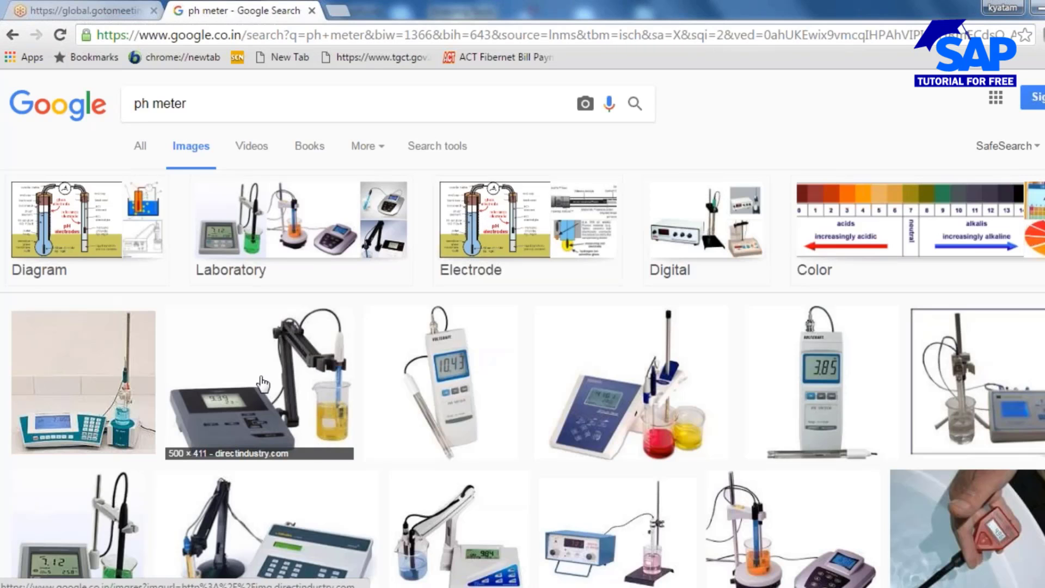
Enlarge the bench-top pH meter image from directindustry.com, and switch to Notepad to end the procedure paragraph with a period.
click(262, 384)
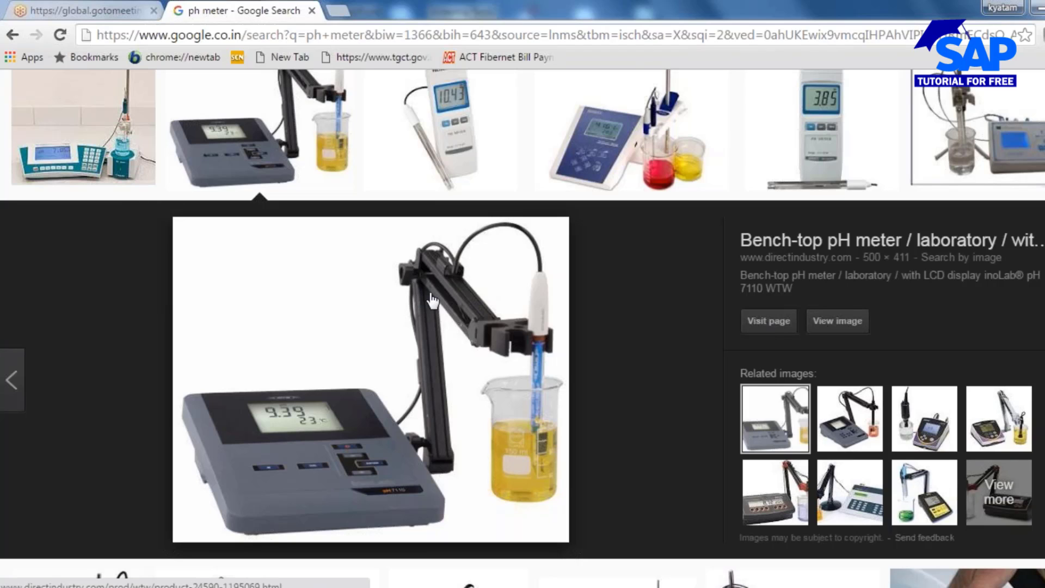
key(alt+Tab)
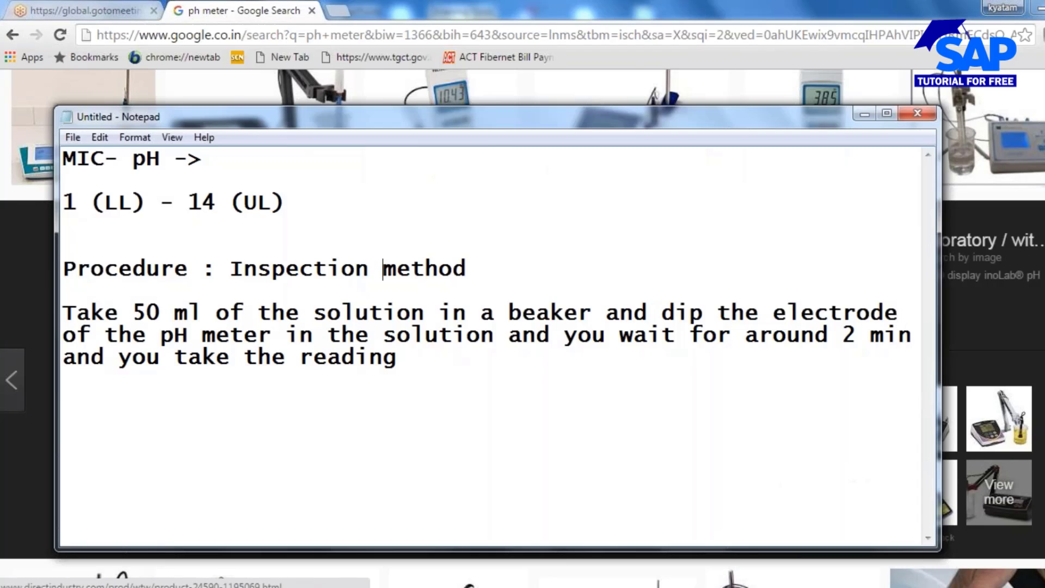
click(396, 312)
click(415, 361)
text(.)
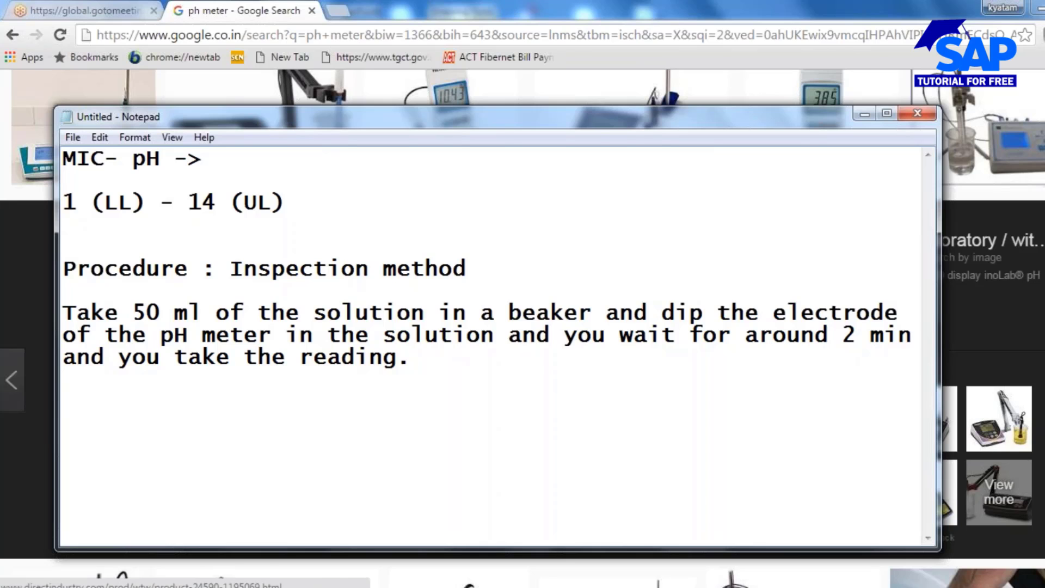
Switch to the Inspection Method presentation in PowerPoint and show the "Creation of Inspection method" slide with its diagram selected.
key(alt+Tab)
click(87, 533)
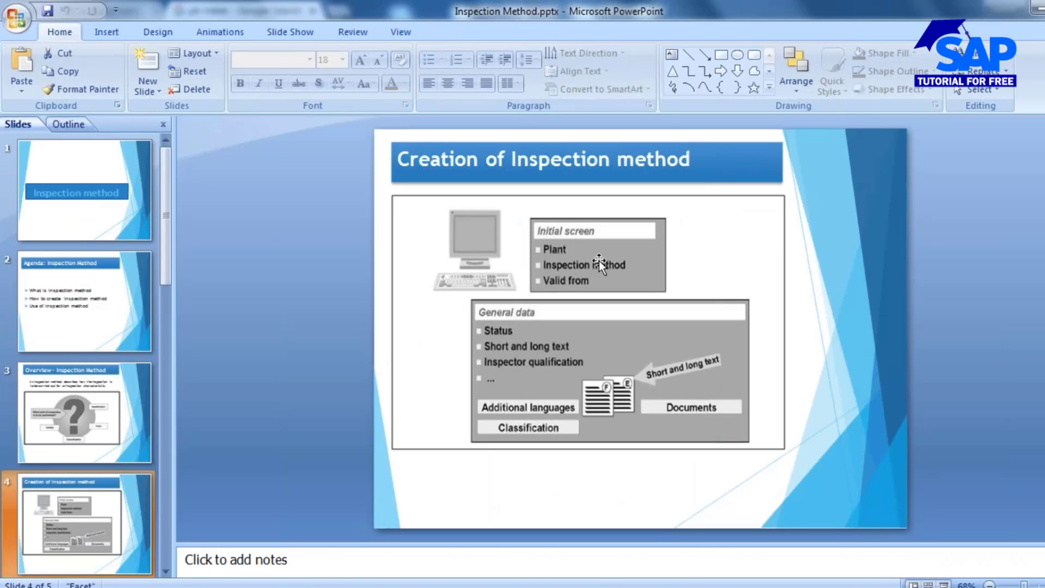
click(650, 334)
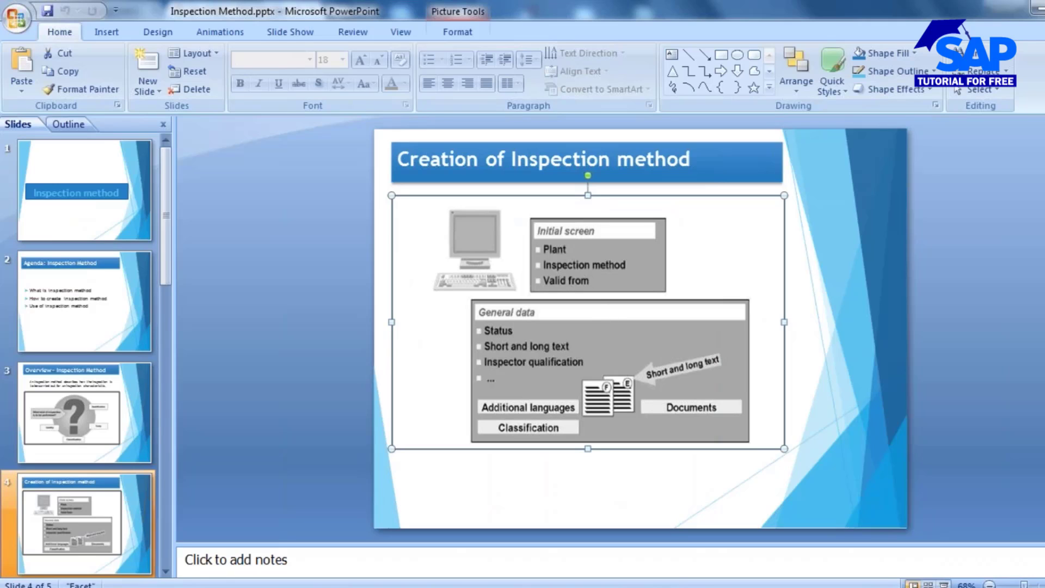
Switch to SAP Logon, open the SAP VITS connection, and log on to client 800 with the user name and account password.
key(alt+Tab)
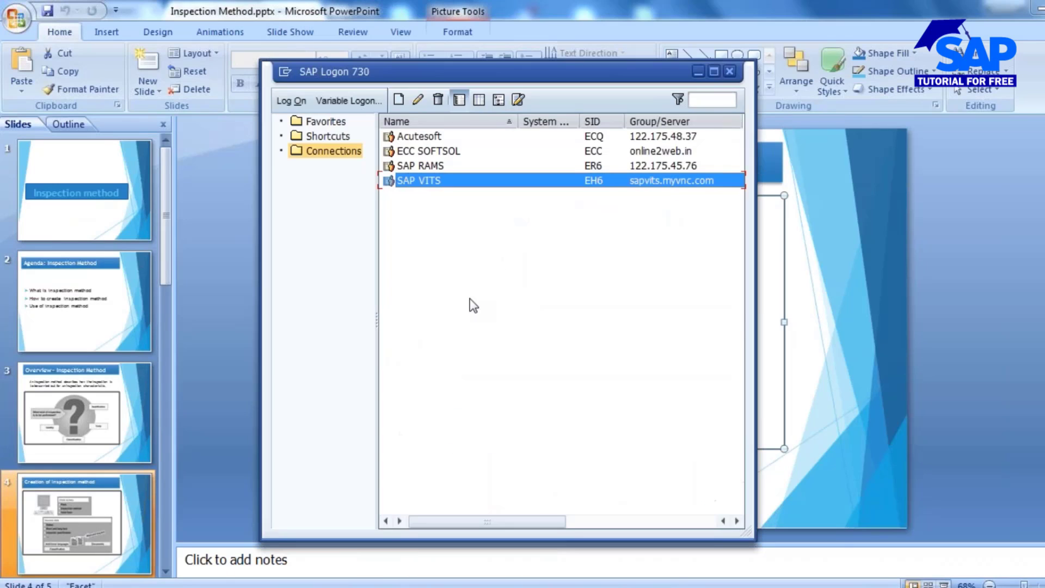
double_click(452, 182)
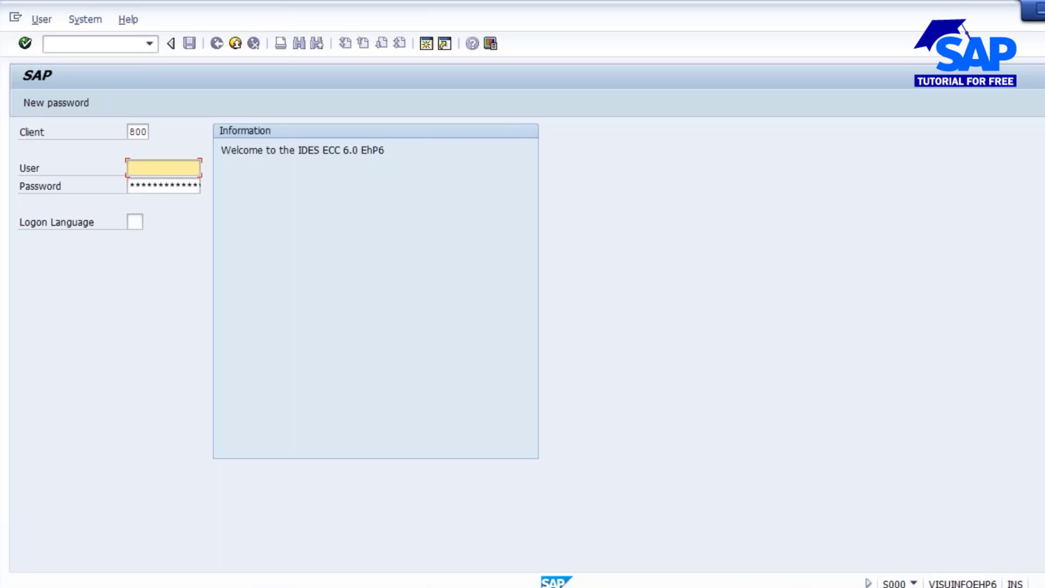
key(BackSpace)
click(147, 184)
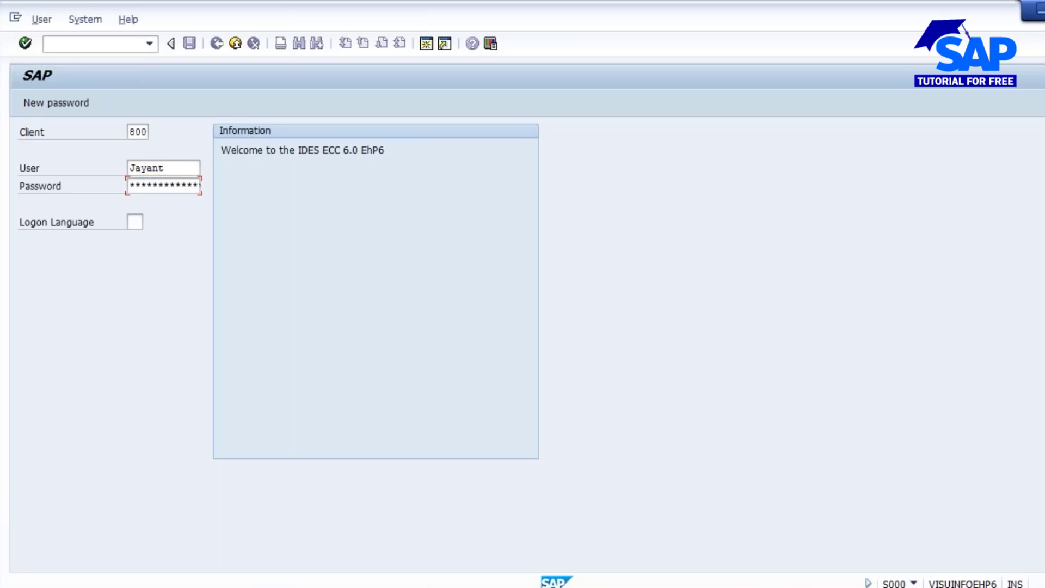
text(**)
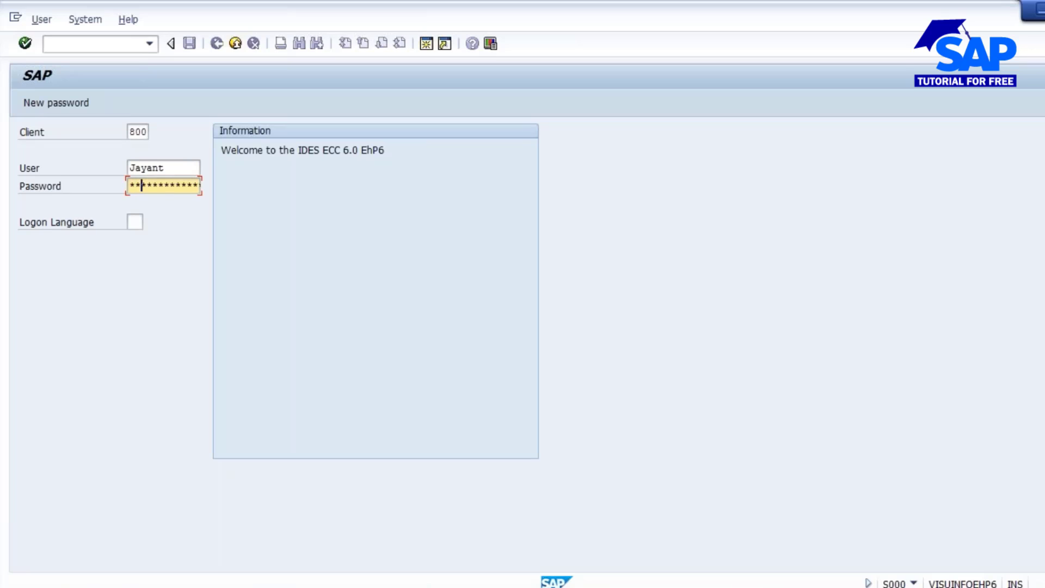
text(****)
key(Return)
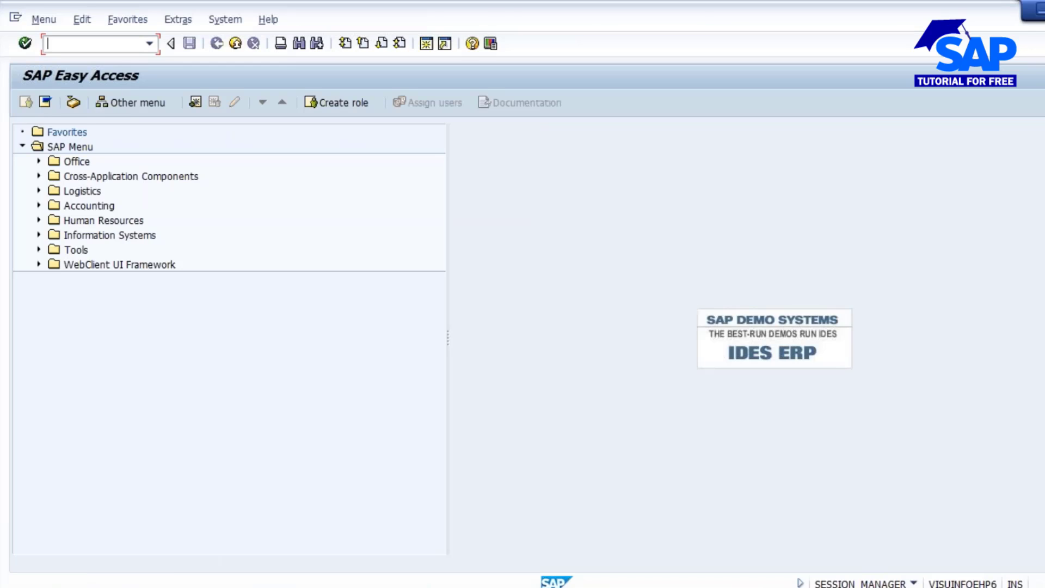
Start QS31 - Create for inspection methods, found under Logistics, Quality Management, Quality Planning, Basic Data, Inspection Method.
click(39, 191)
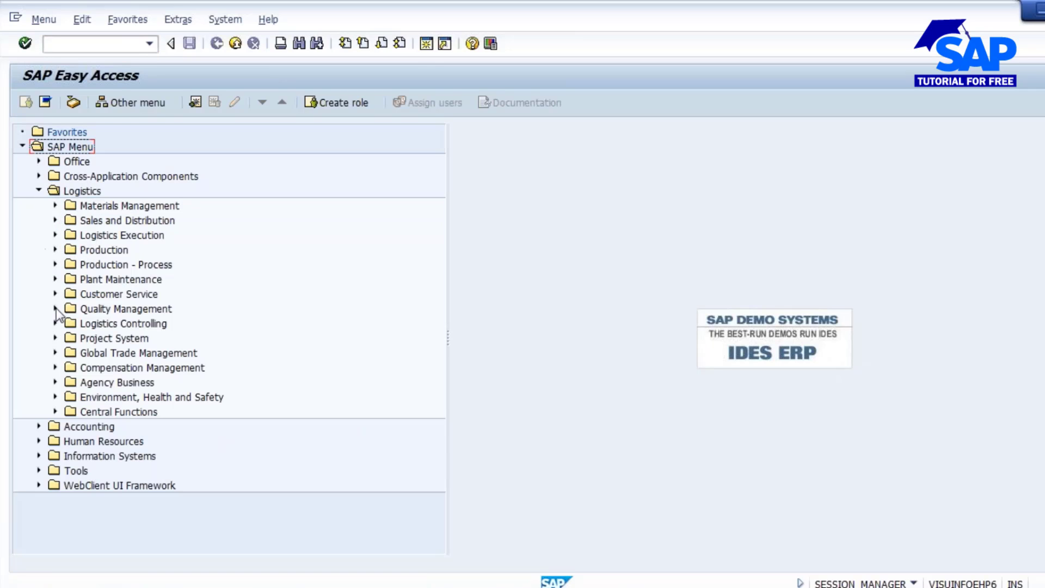
click(55, 309)
scroll(291, 368, down, 1)
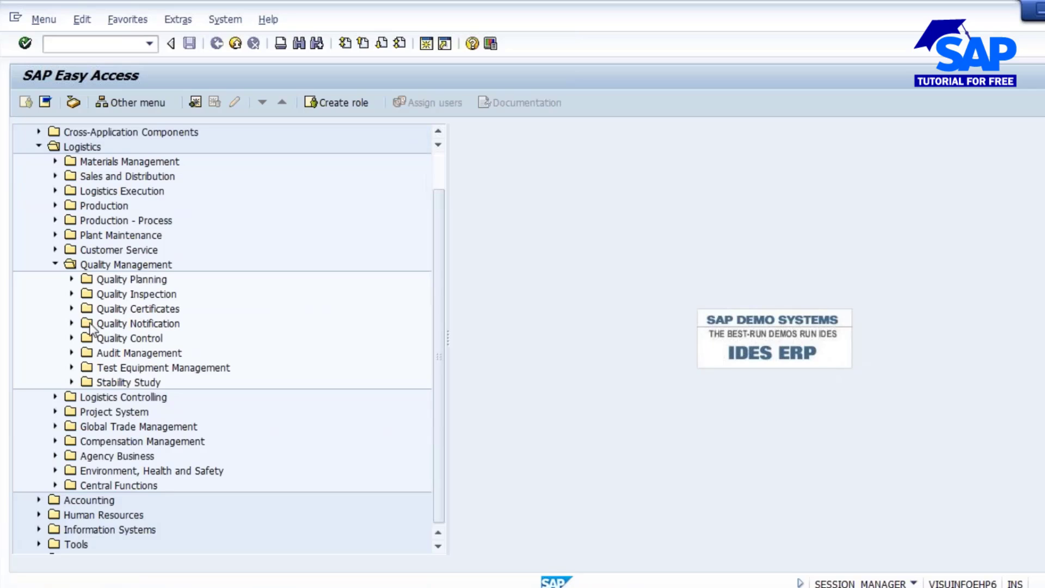
click(70, 278)
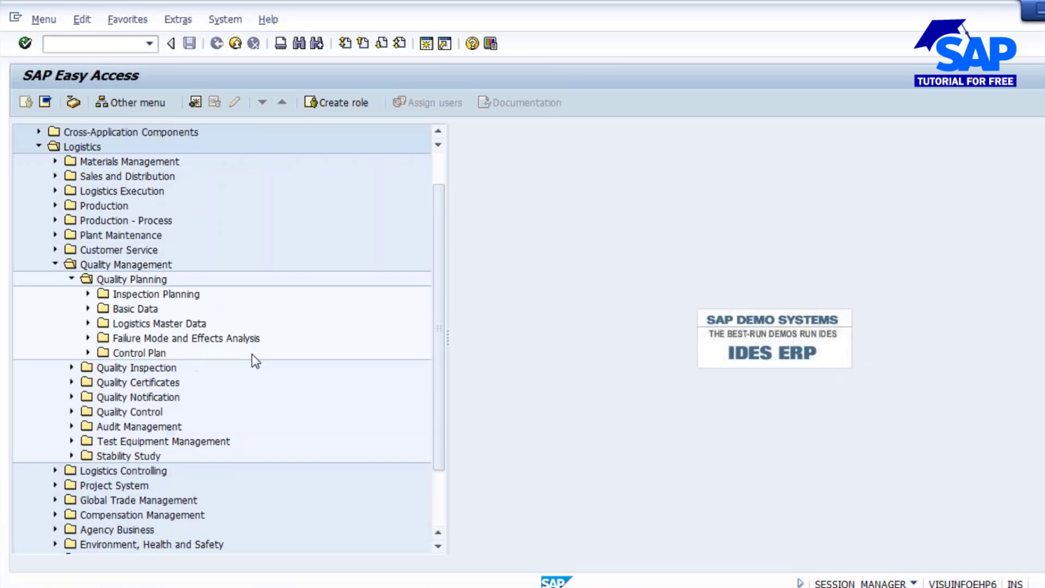
click(87, 308)
click(193, 367)
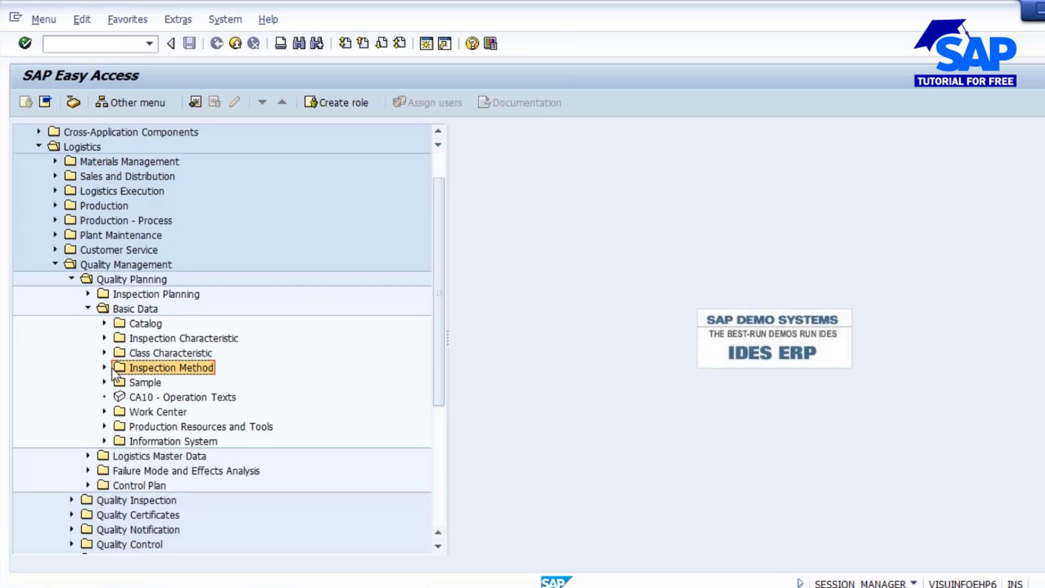
click(105, 368)
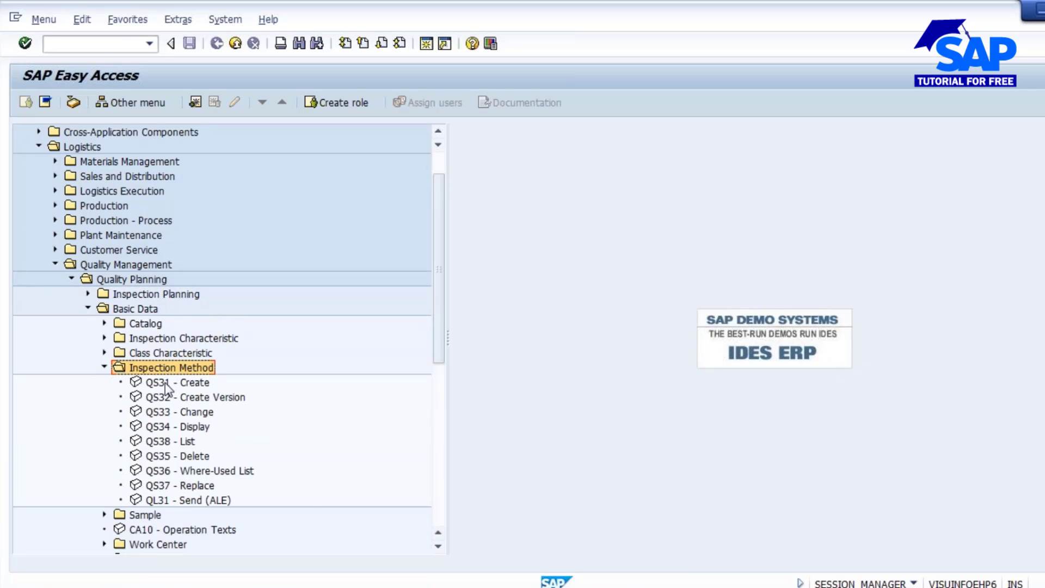
click(165, 383)
double_click(165, 383)
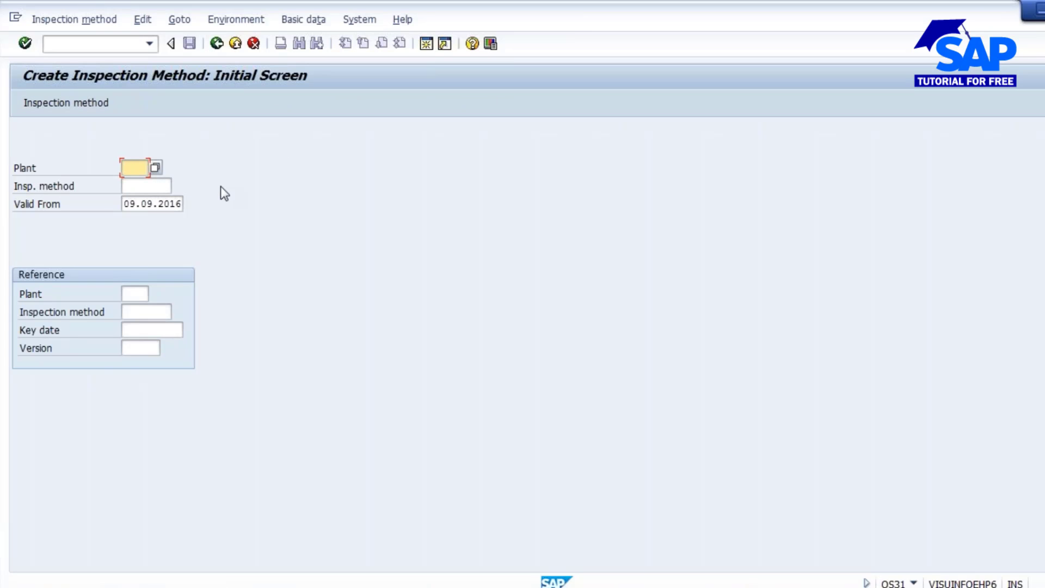
Enter plant 1000 and an inspection method ID made of "pH_" plus a first name, and continue to the general data.
text(1000)
click(153, 187)
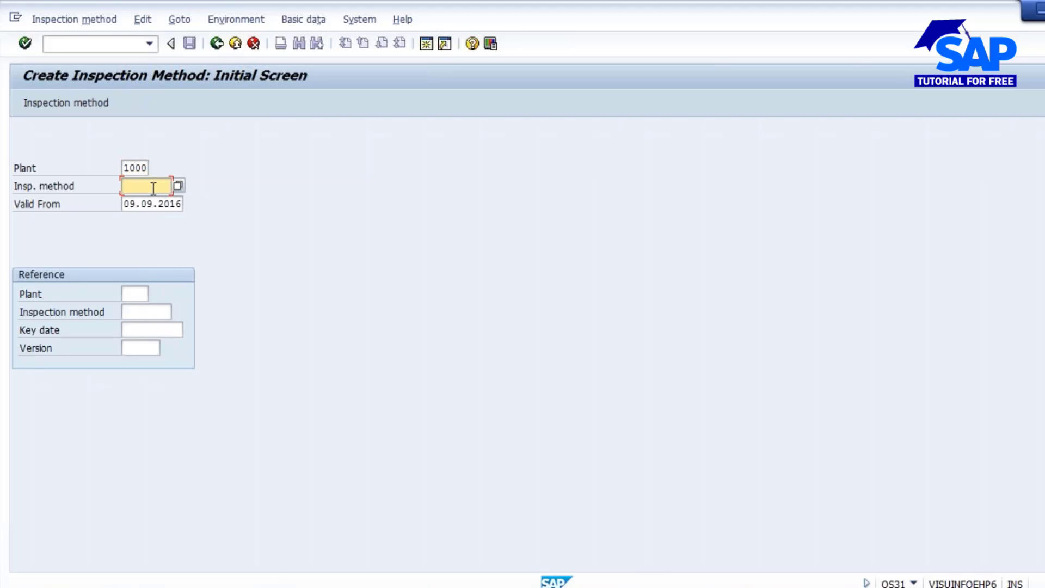
text(pH)
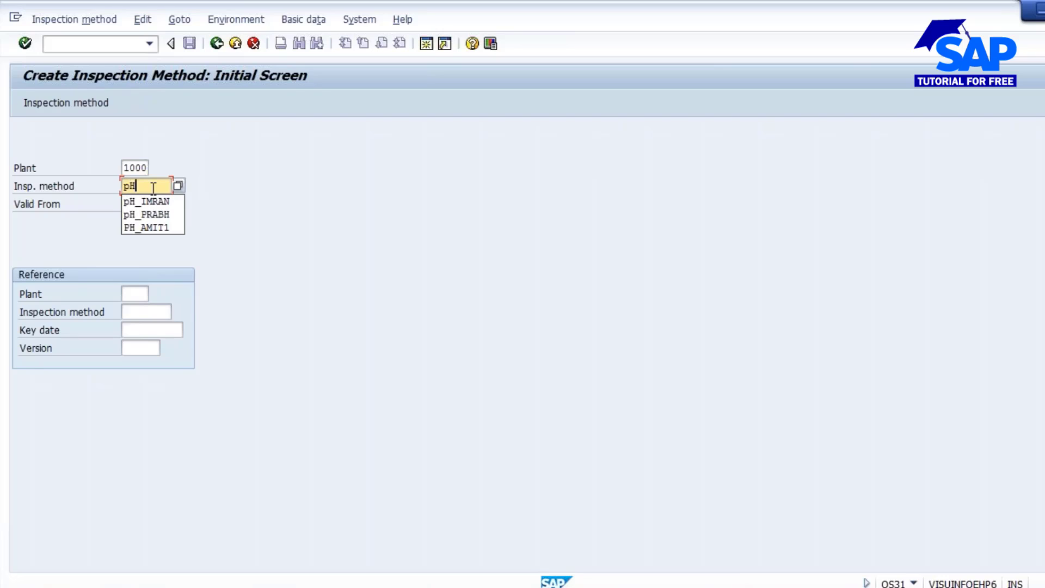
text(_SUJAY)
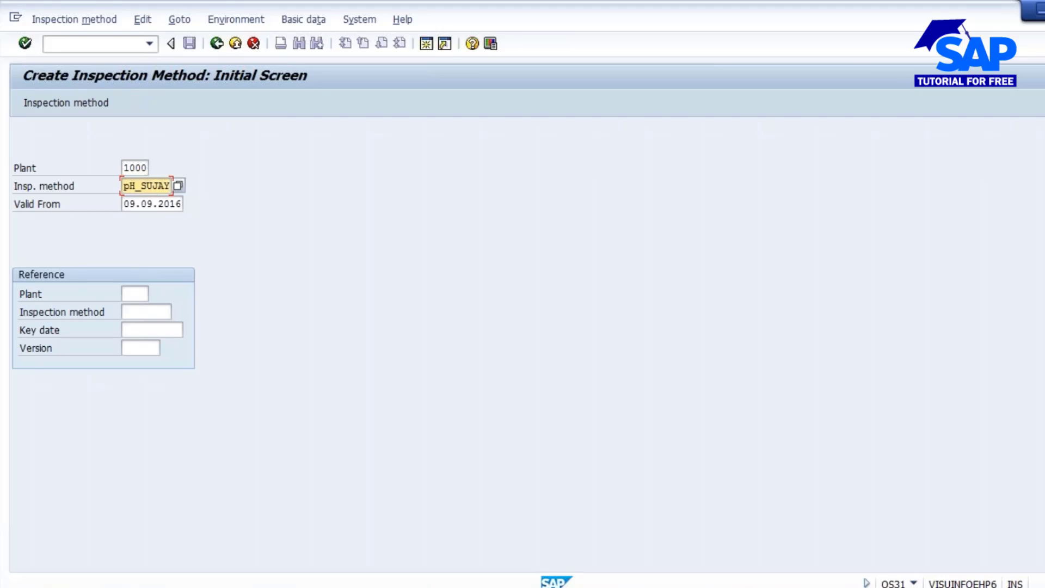
double_click(136, 168)
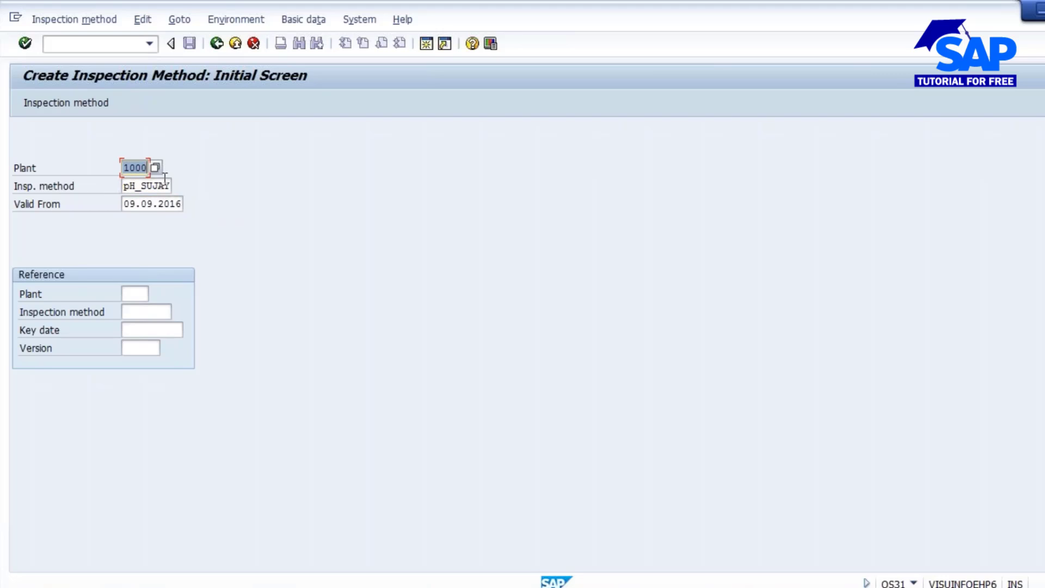
key(Tab)
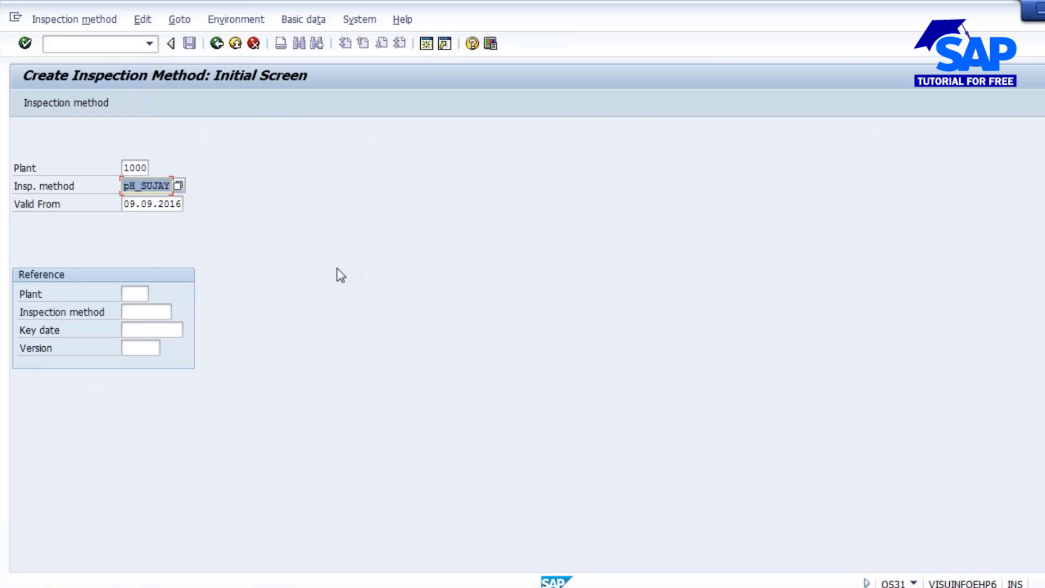
key(Return)
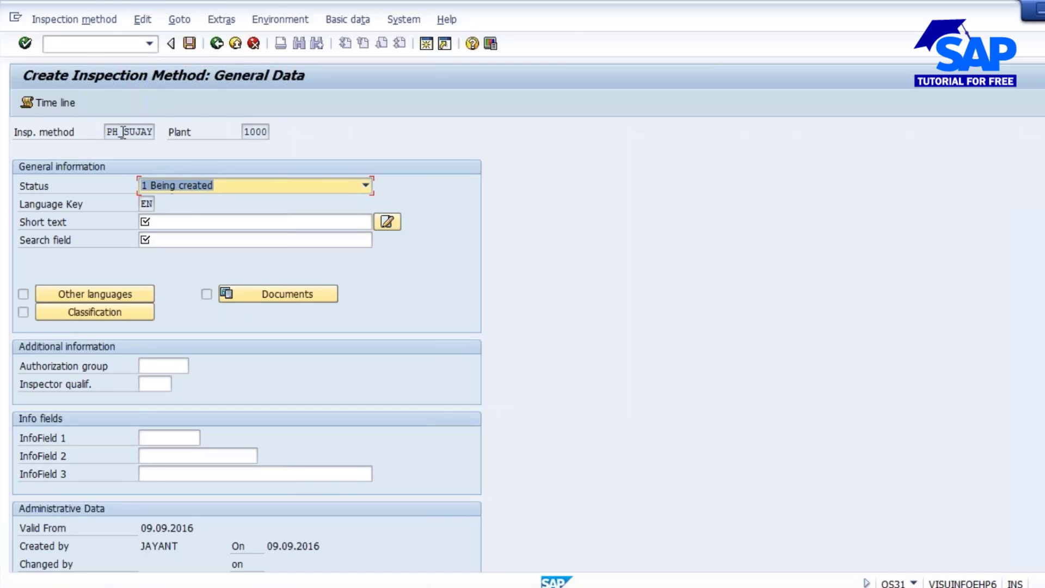
Set the inspection method's status to 2 Released and enter "pH" as both the short text and the search field.
click(184, 184)
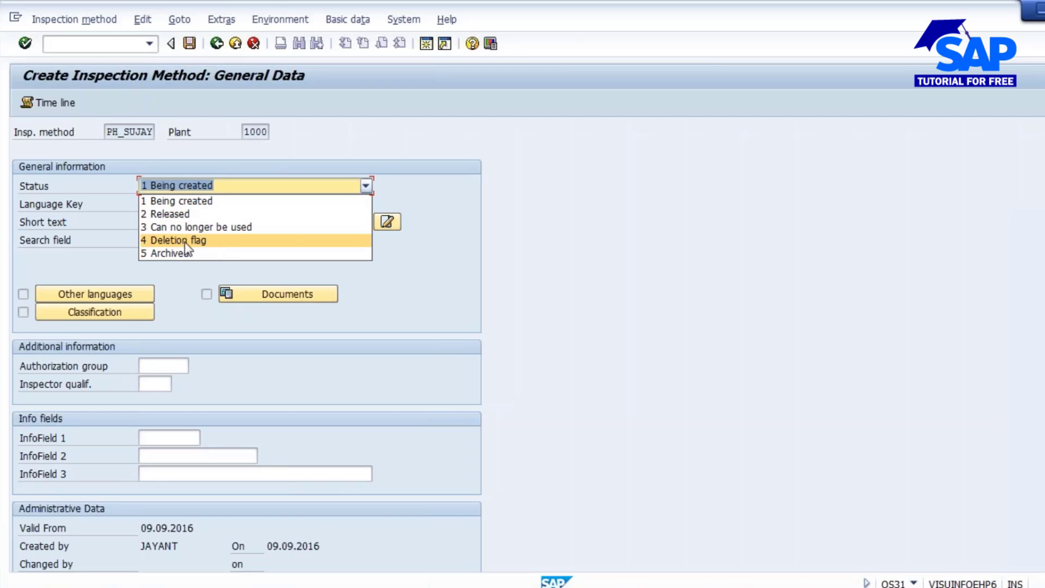
click(174, 214)
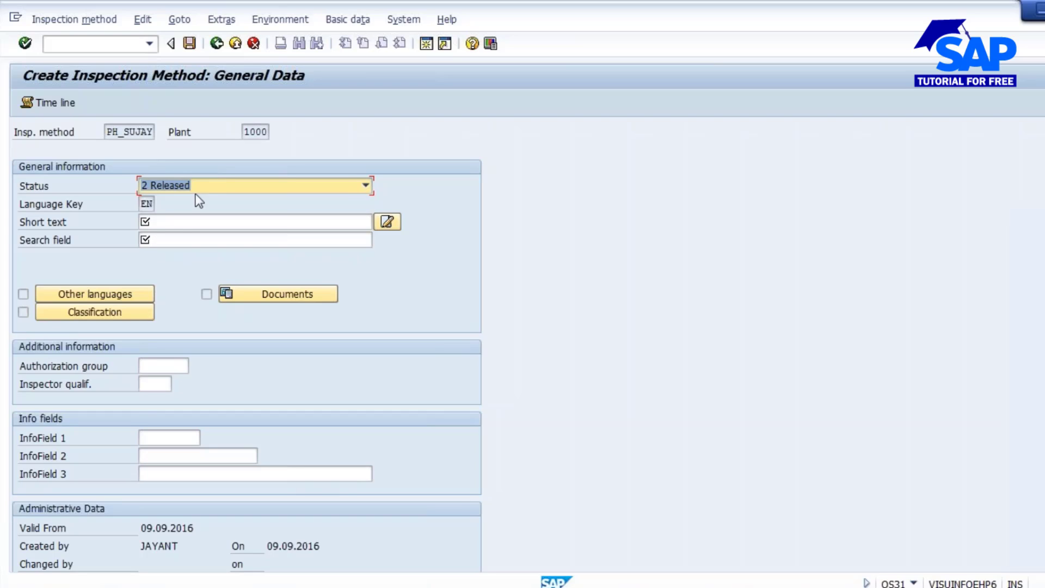
click(173, 227)
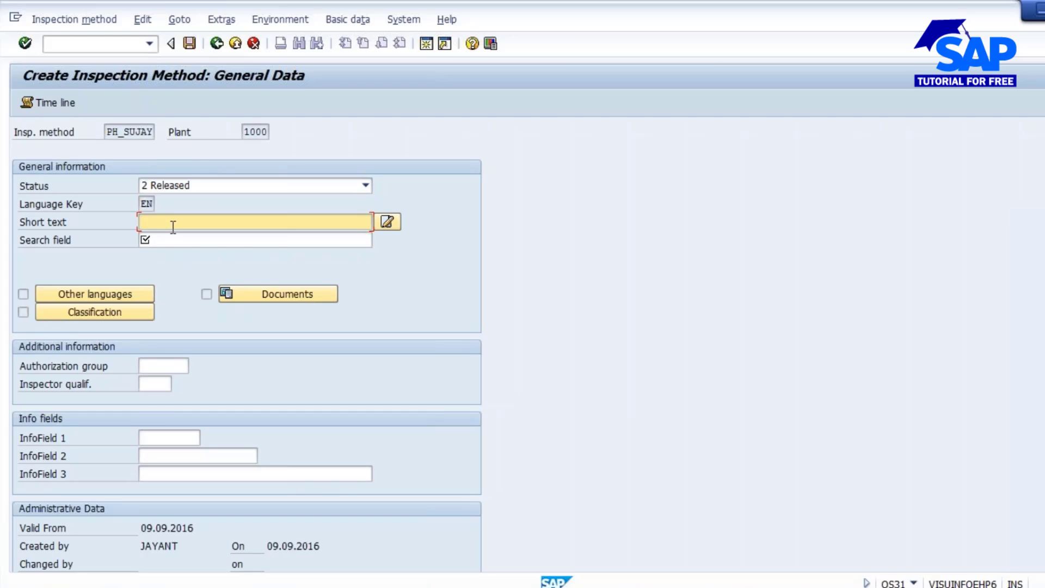
text(pH)
click(160, 240)
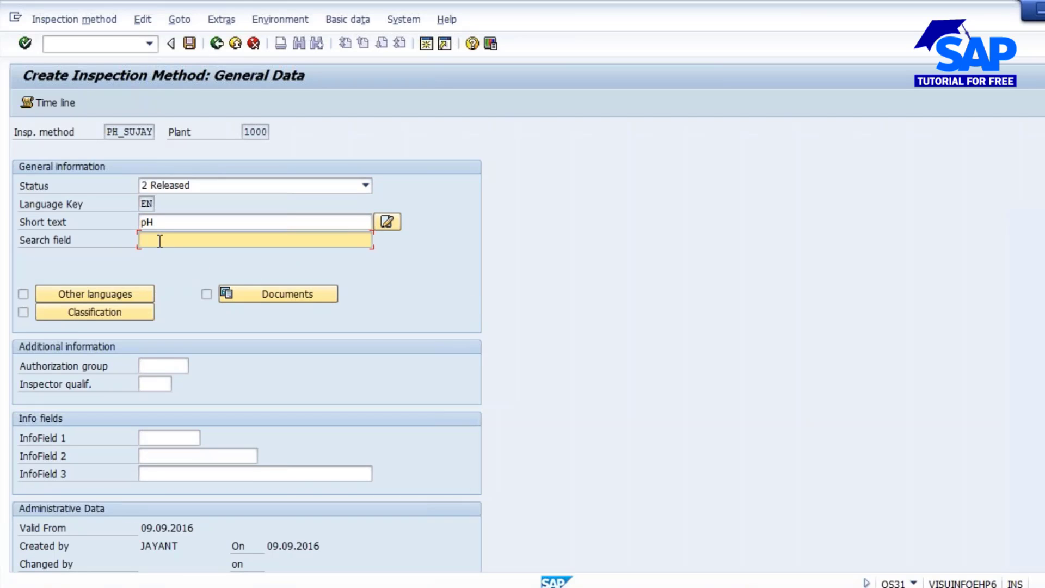
text(pH)
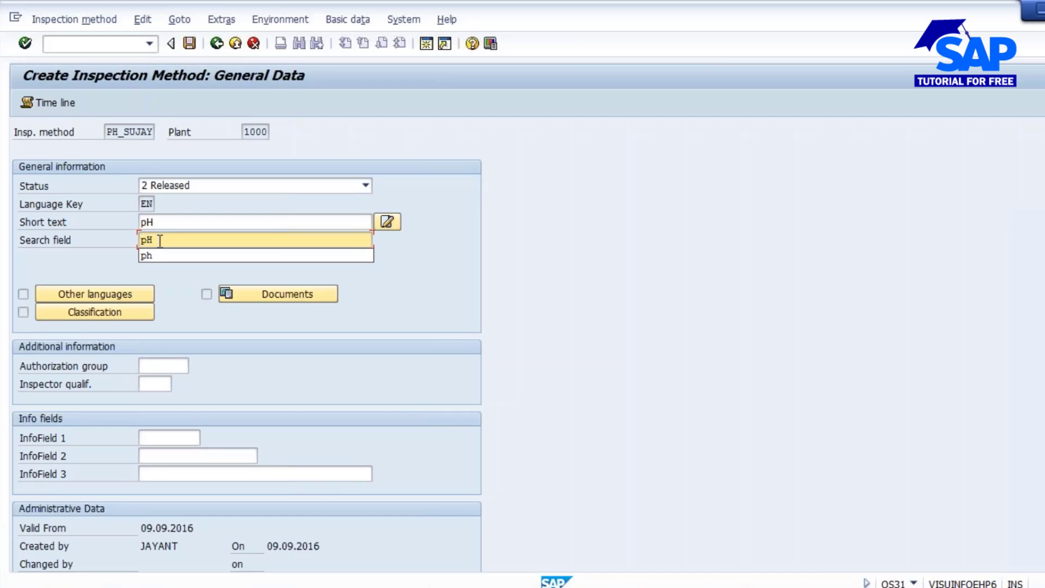
click(449, 268)
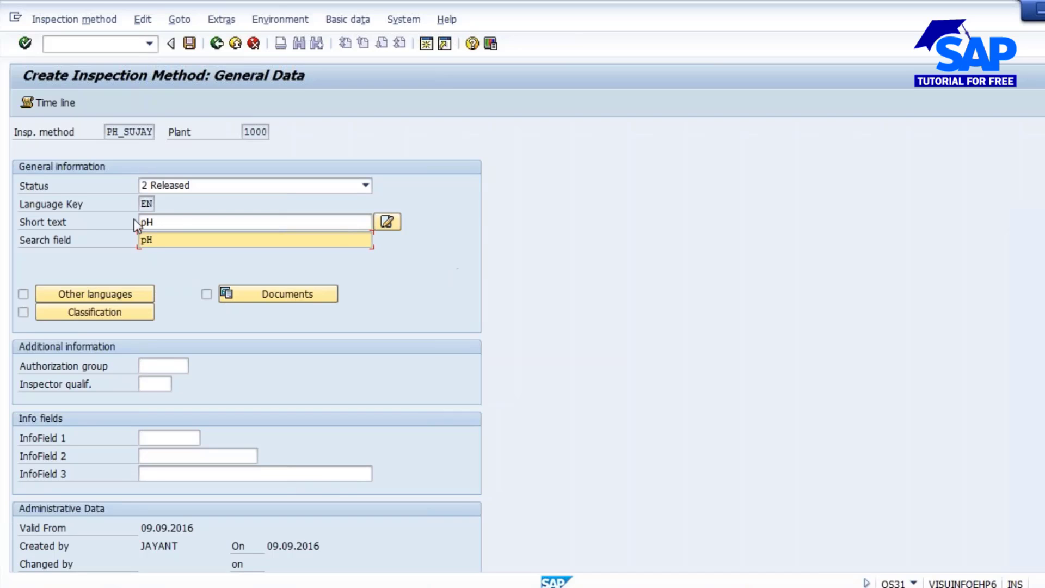
Replace "pH" in the inspection method's long text with the "Take 50 ml of the solution..." procedure paragraph copied from Notepad.
click(390, 219)
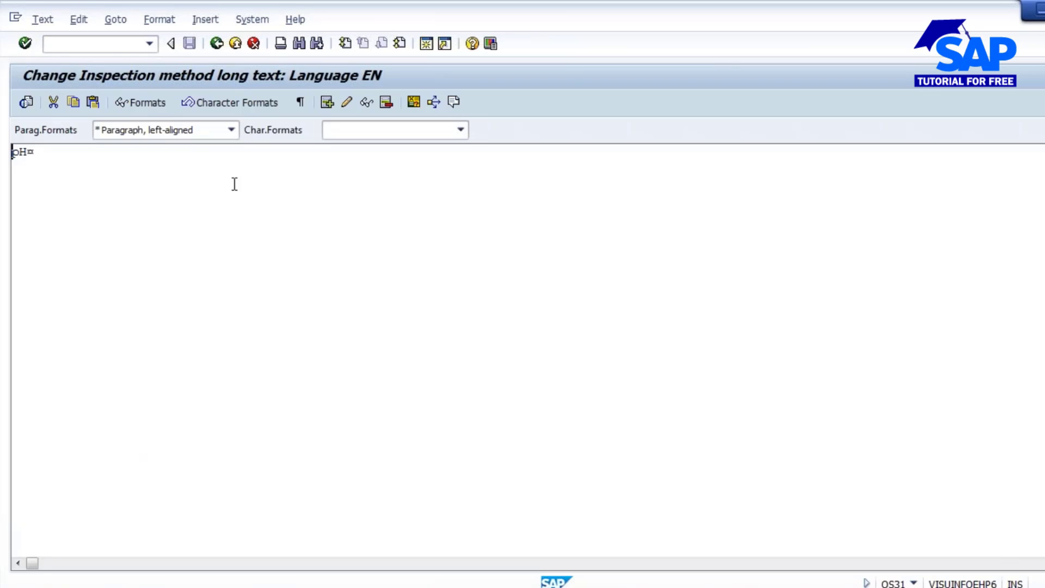
key(Delete)
key(Delete)
key(alt+Tab)
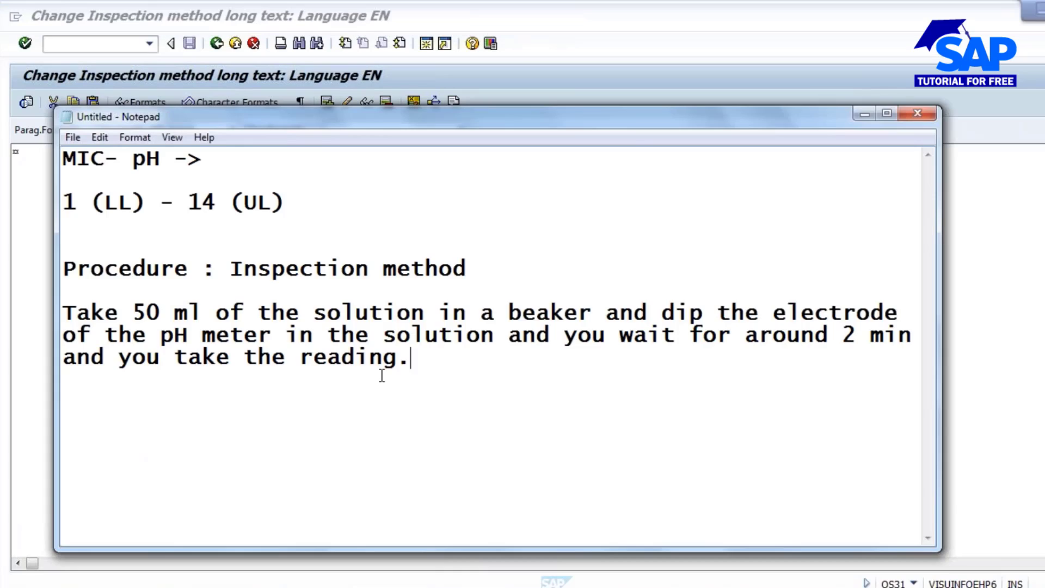
drag(68, 315, 428, 376)
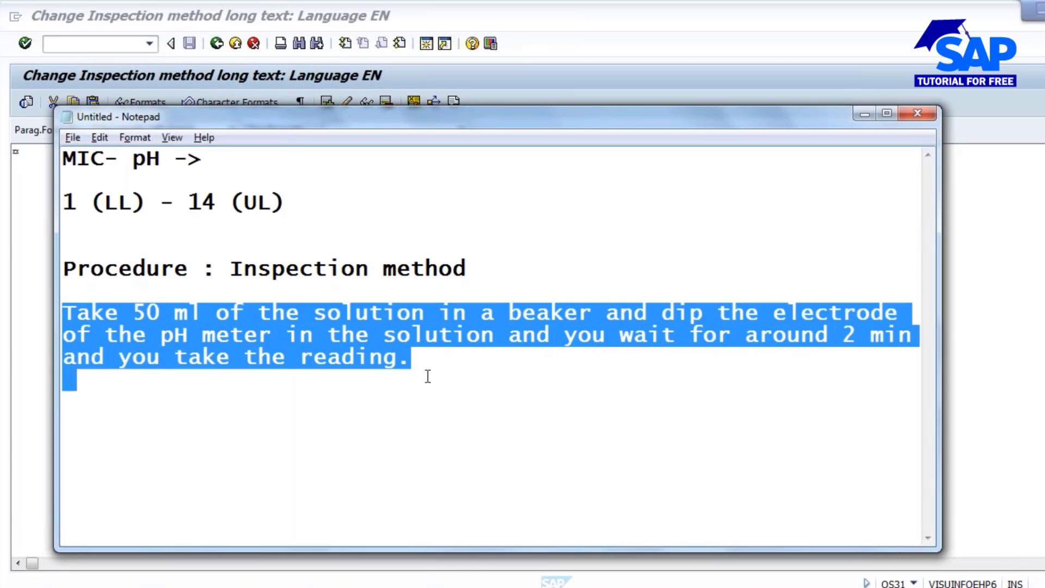
key(ctrl+c)
key(alt+Tab)
key(ctrl+v)
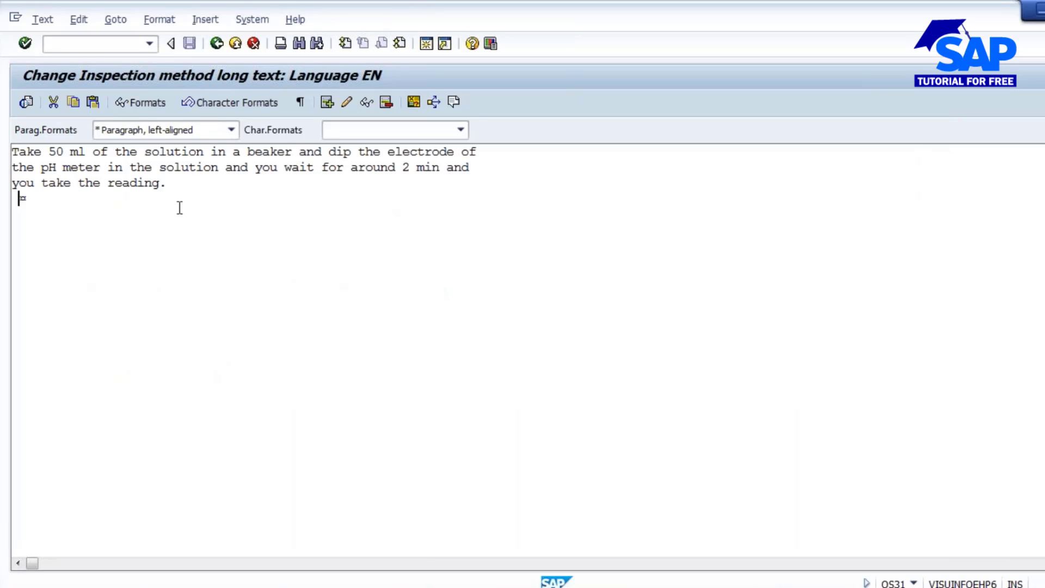
Remove the word "you" before "wait" and before "take" in the long text, and return to the general data.
click(258, 168)
key(Delete)
key(Delete)
key(Delete)
key(Delete)
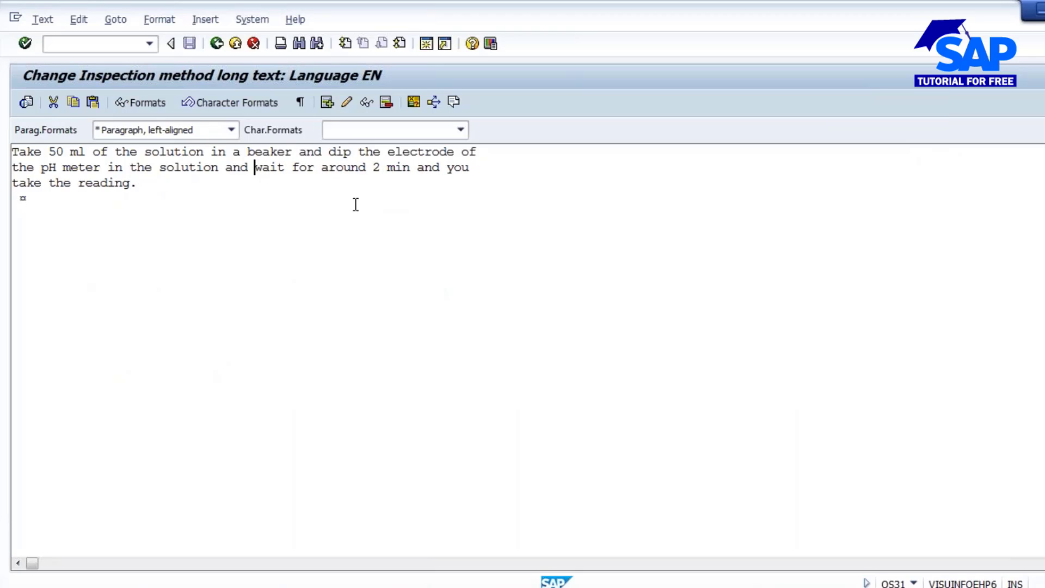
click(445, 172)
key(Delete)
key(Delete)
key(Delete)
key(Delete)
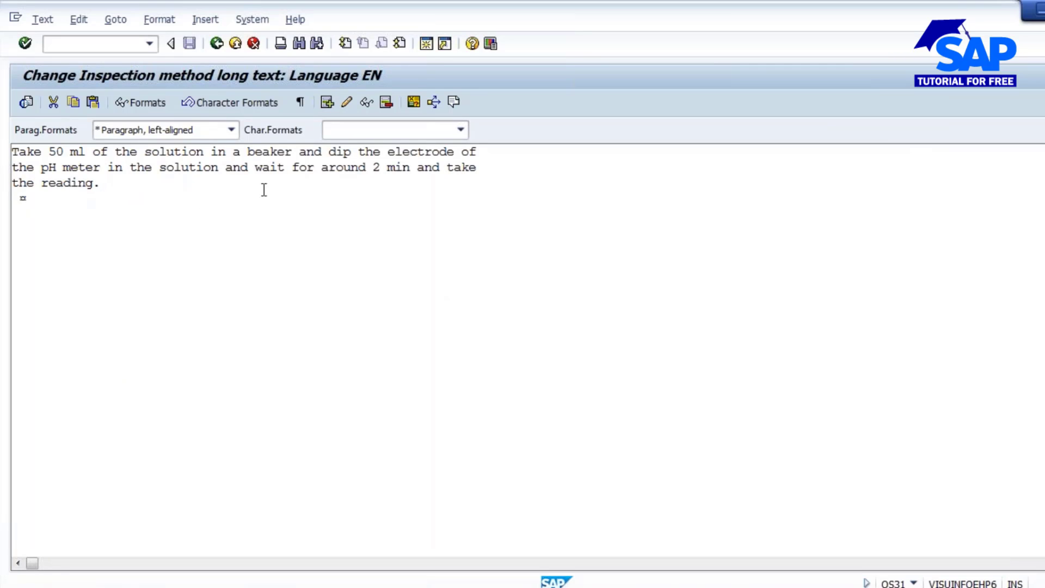
click(217, 43)
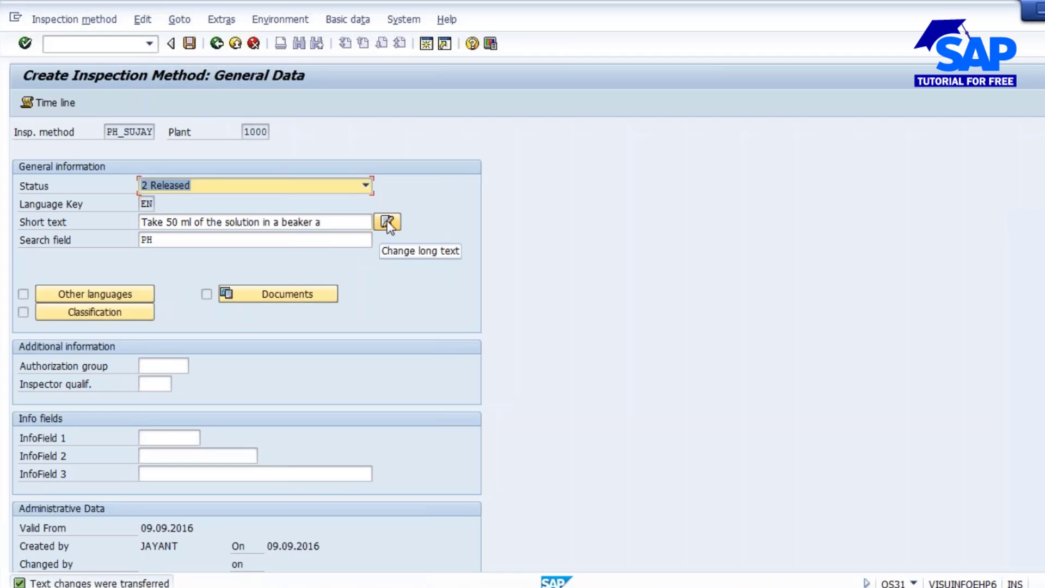
Save the inspection method with status 2 Released and open the initial screen for changing it.
key(F4)
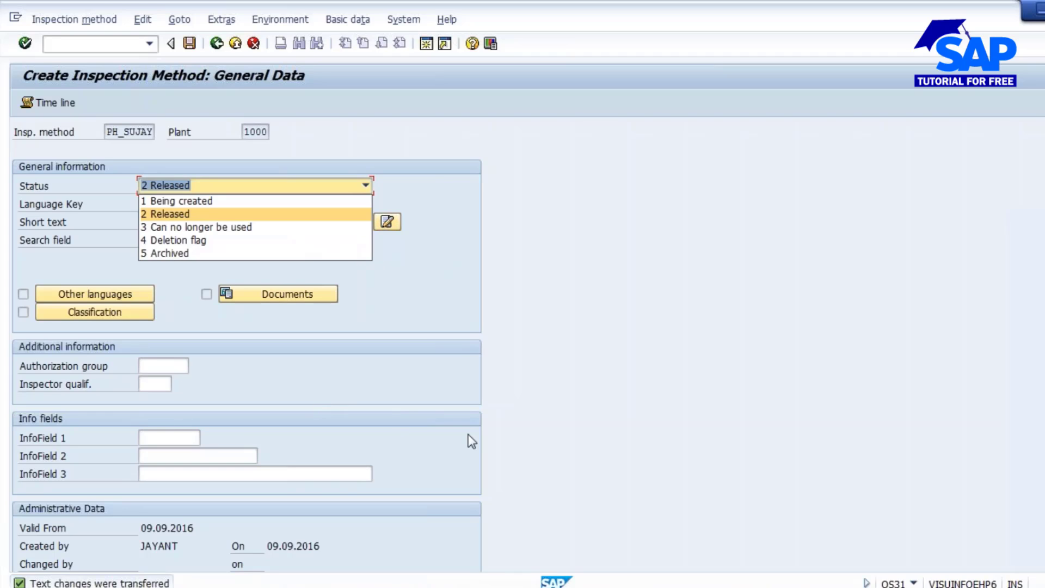
click(475, 242)
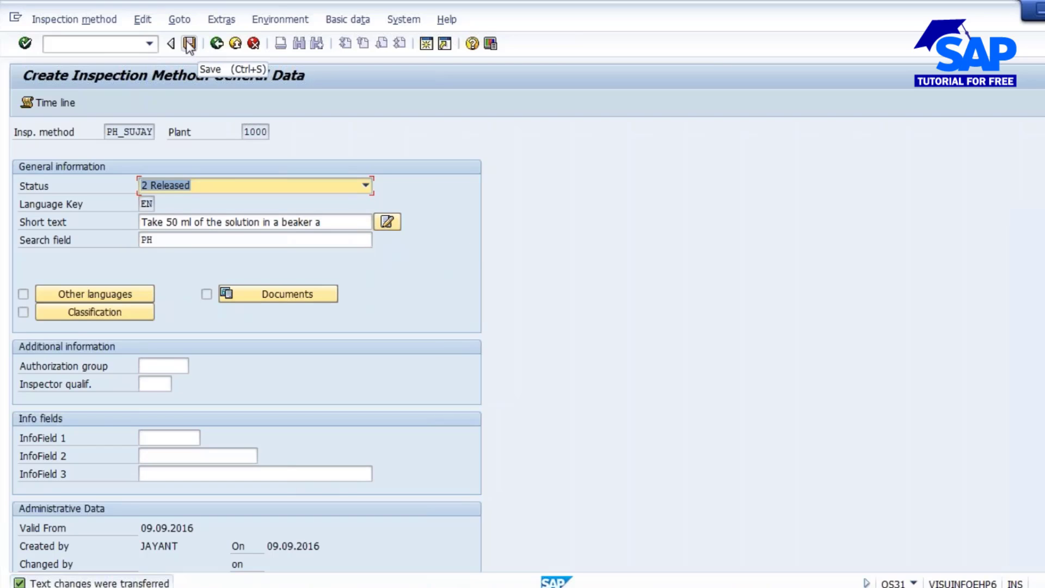
click(190, 43)
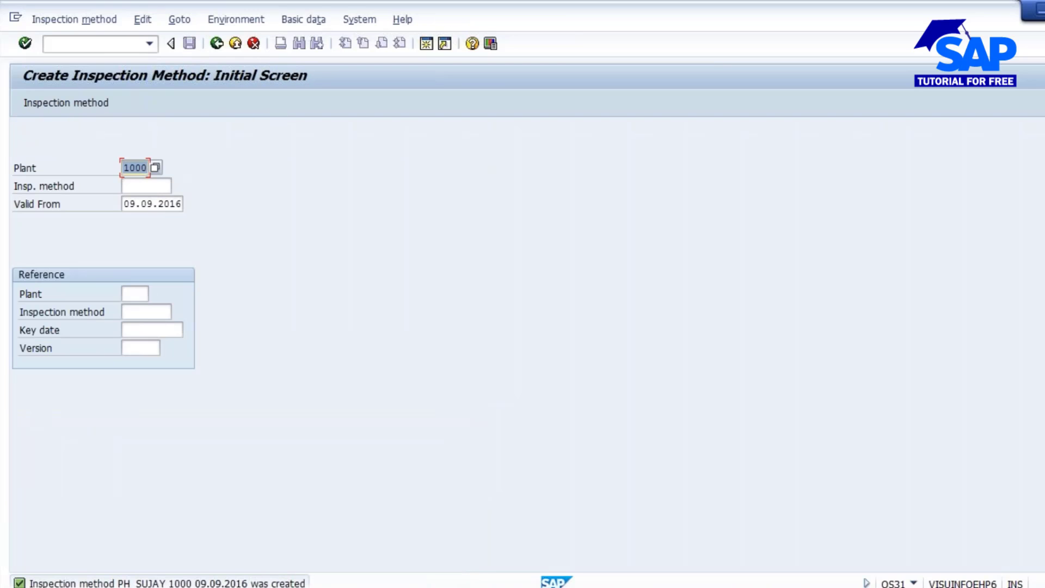
click(52, 20)
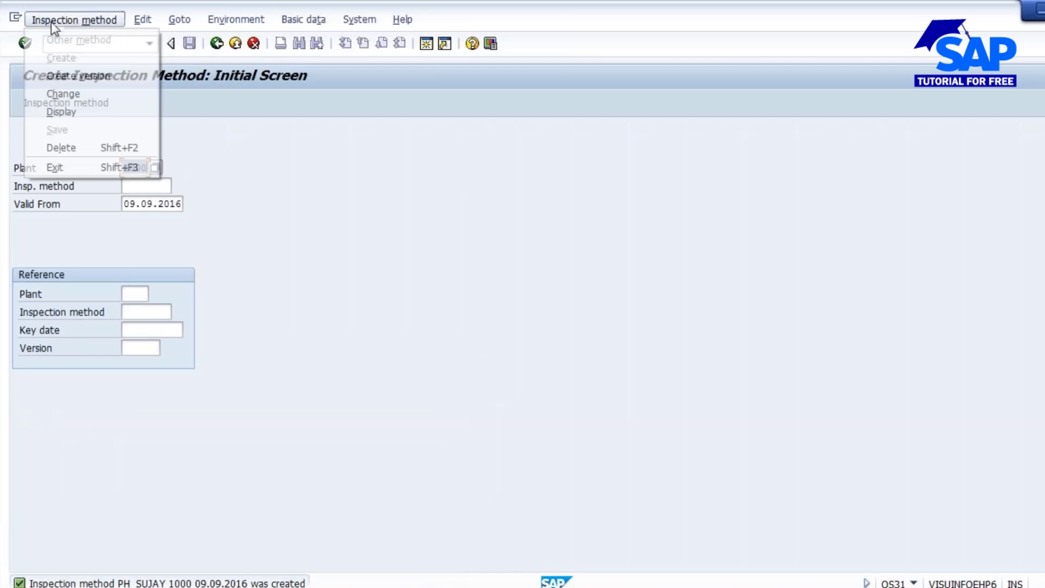
click(63, 94)
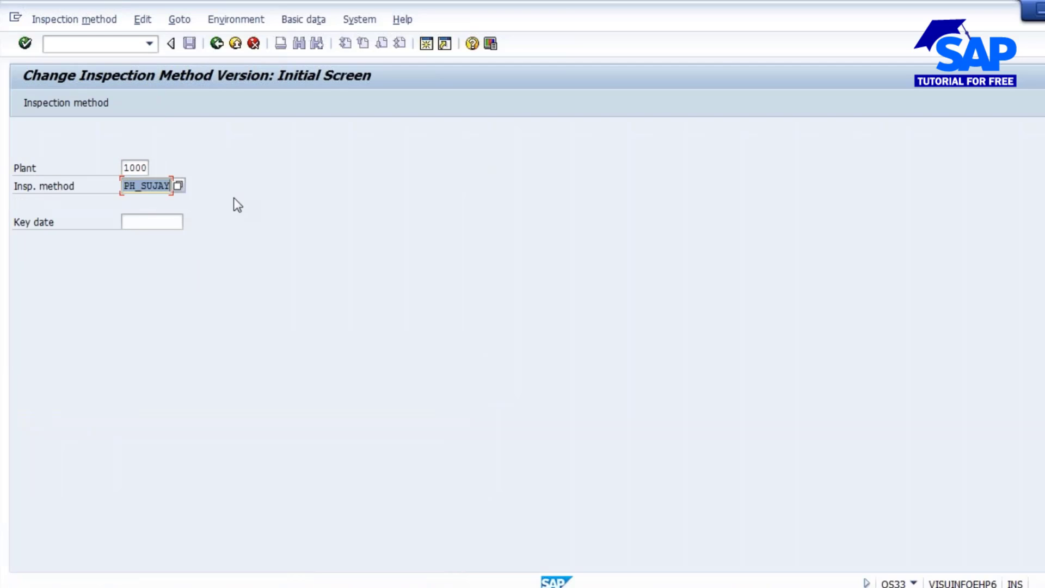
Open a new session and start transaction QS21 to create a master inspection characteristic.
click(426, 43)
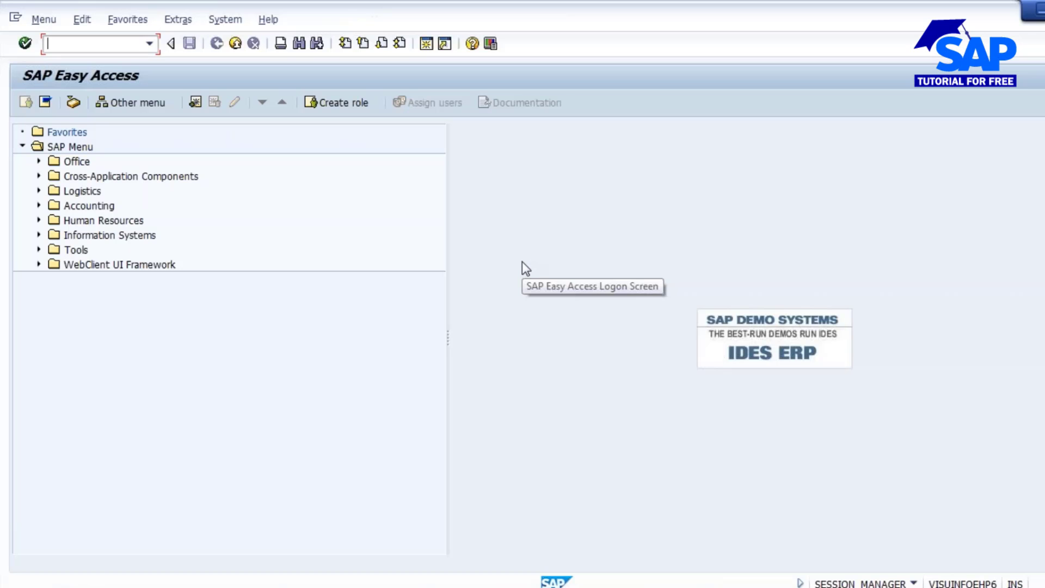
text(QS21)
key(Return)
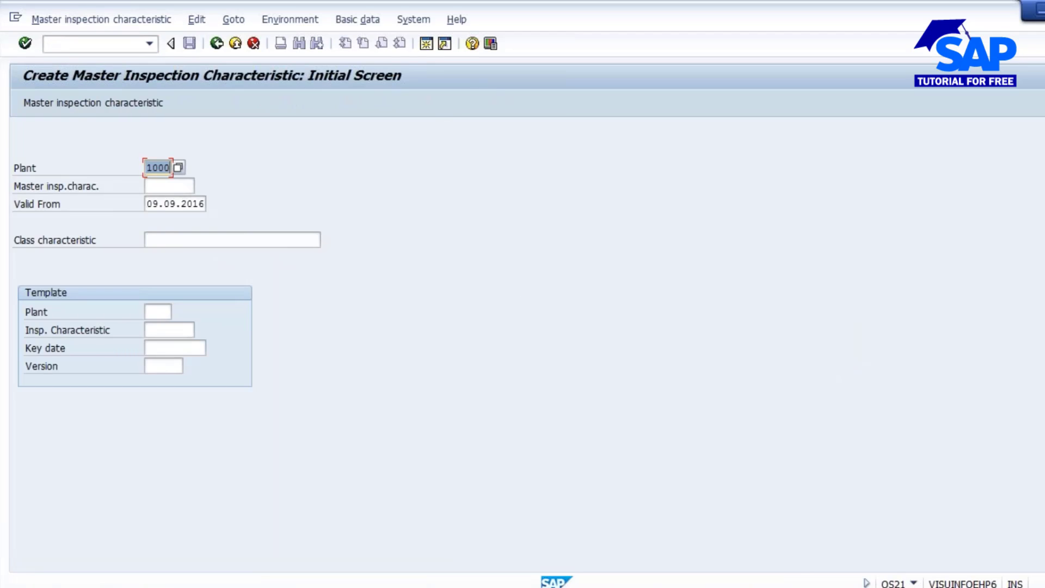
Enter a master inspection characteristic ID made of "PH_", a shortened first name and "99", and continue to the general data.
click(180, 191)
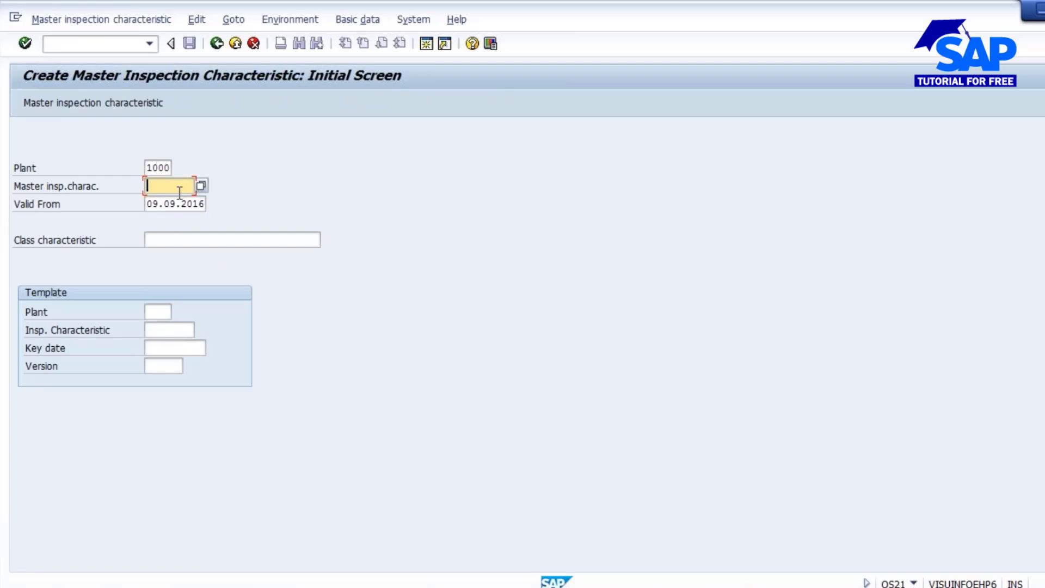
text(PH)
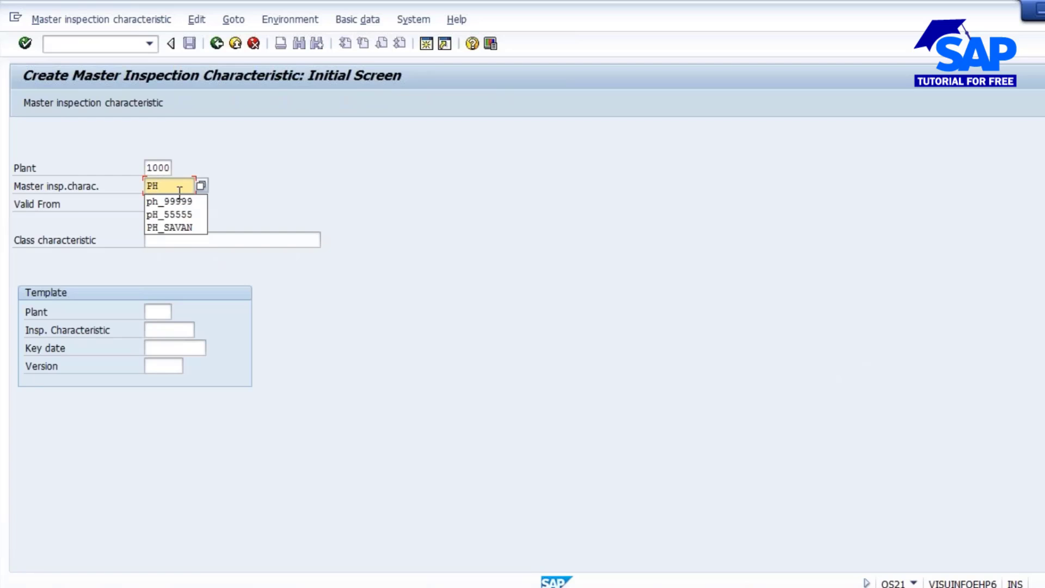
text(_S)
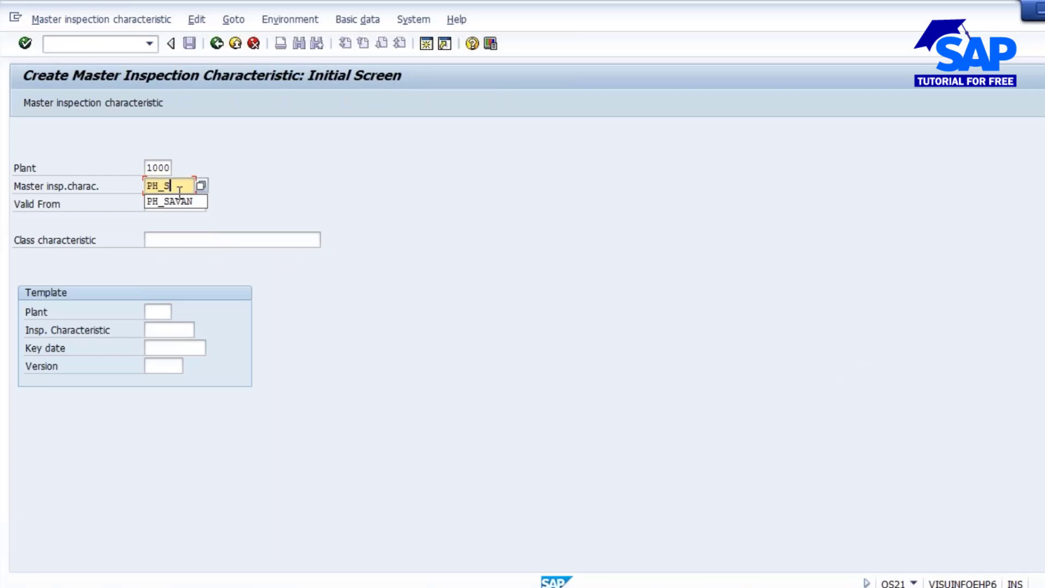
text(UJ99)
key(Return)
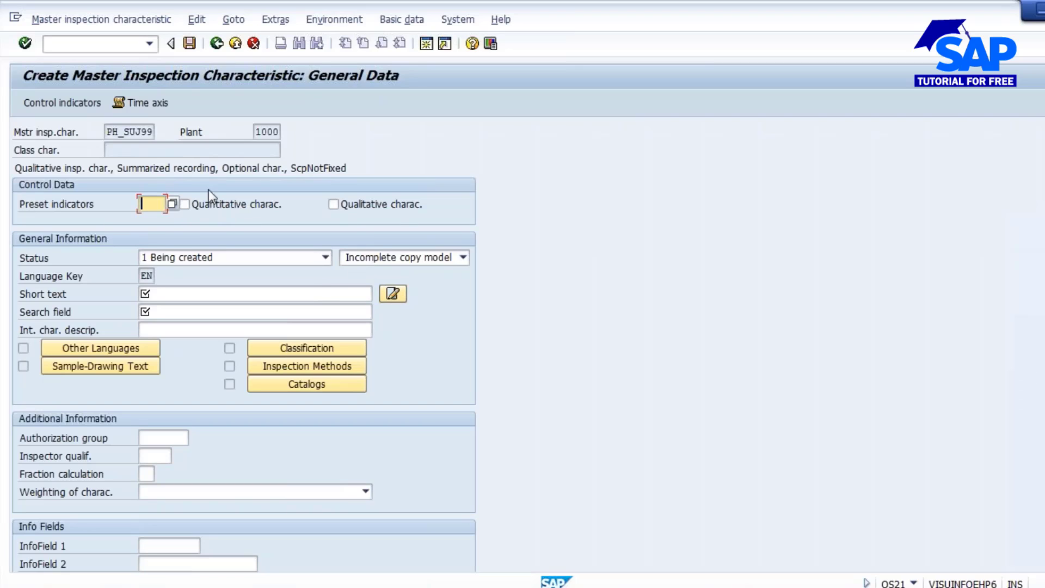
Make the characteristic quantitative, with status 2 Released and 1 Complete copy model.
click(193, 206)
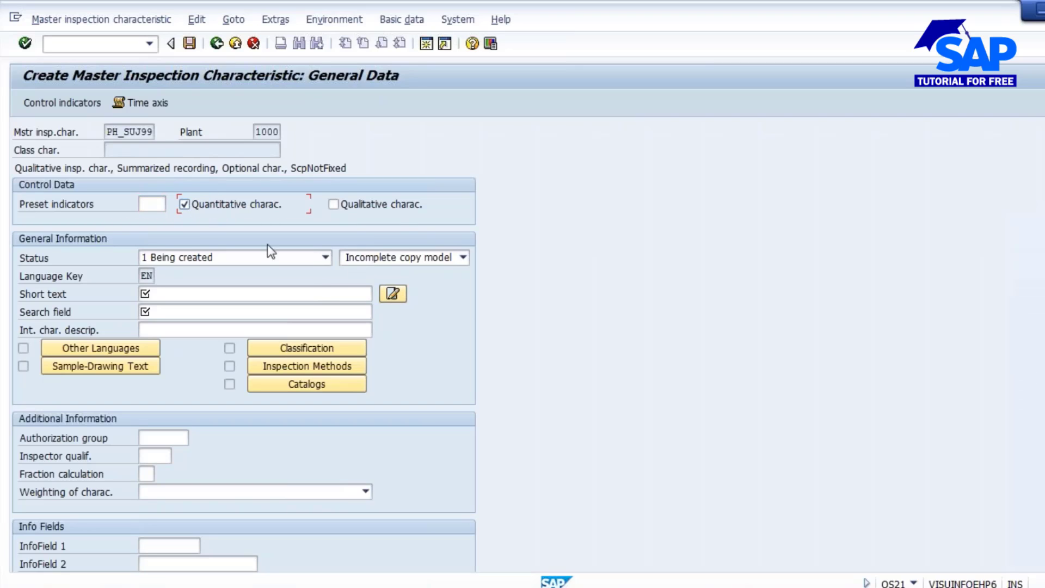
click(206, 260)
click(185, 285)
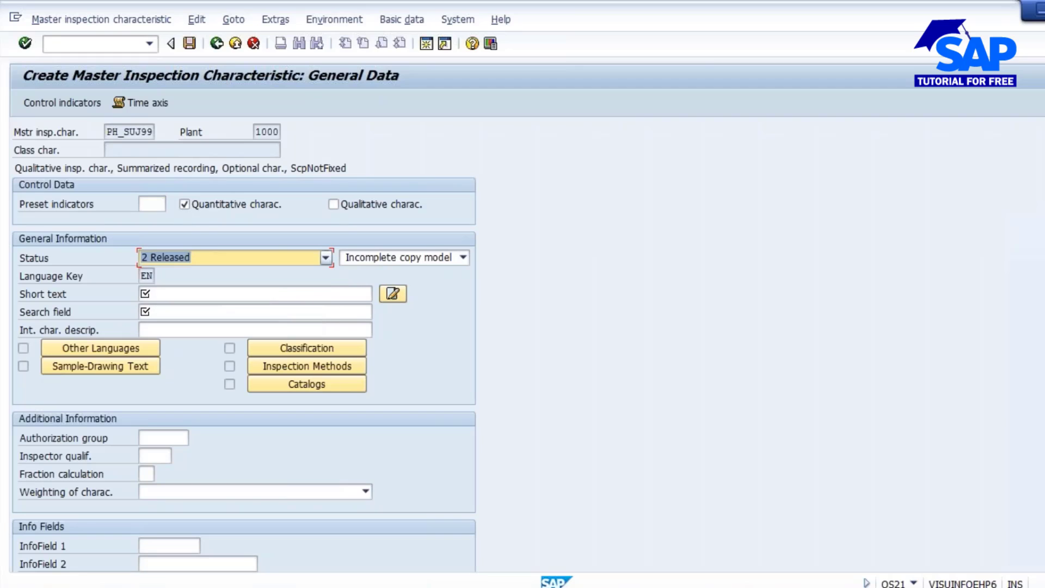
click(394, 258)
click(395, 273)
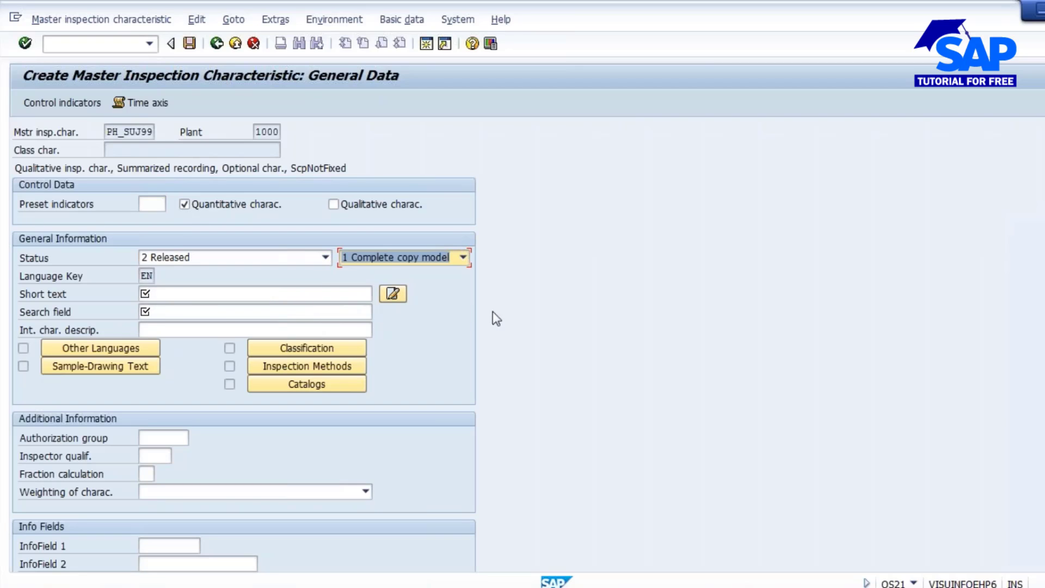
Enter "ph" as the characteristic's short text and "PH" as its search field.
click(174, 294)
click(156, 305)
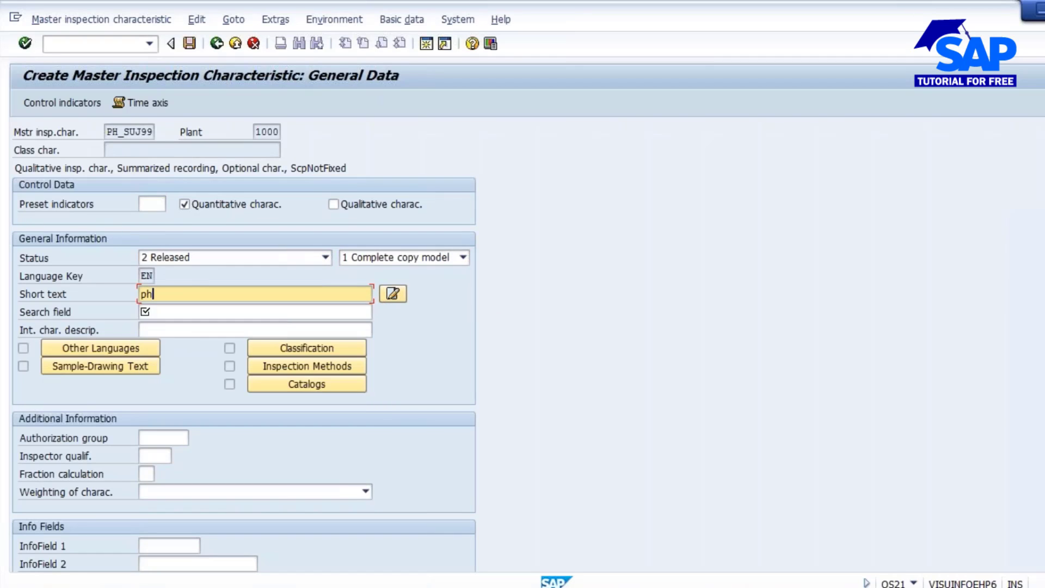
click(157, 311)
click(163, 419)
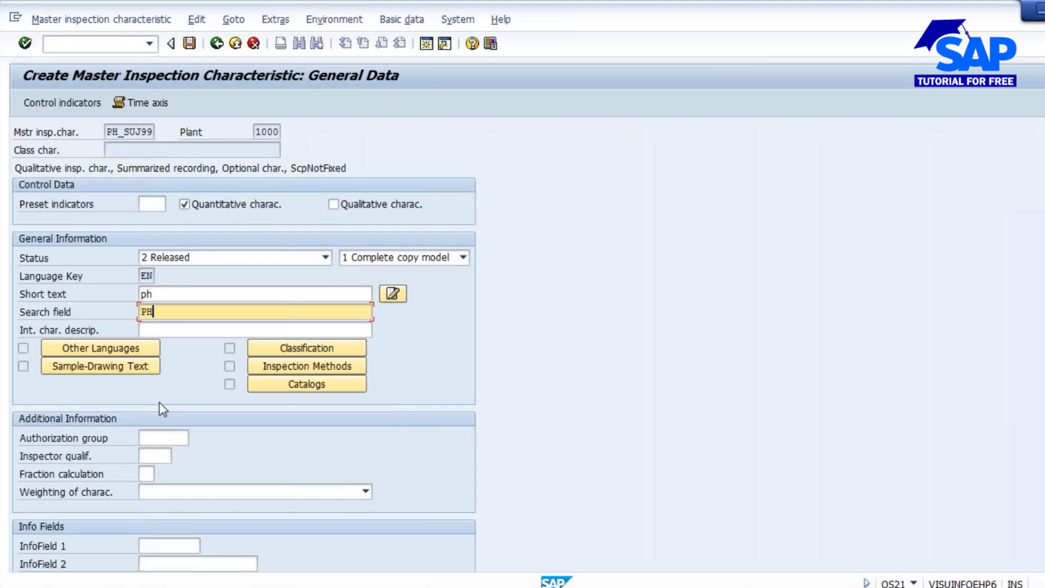
Enable lower and upper specification limits, target value check and sampling procedure in the control indicators, accepting the remaining defaults.
click(64, 103)
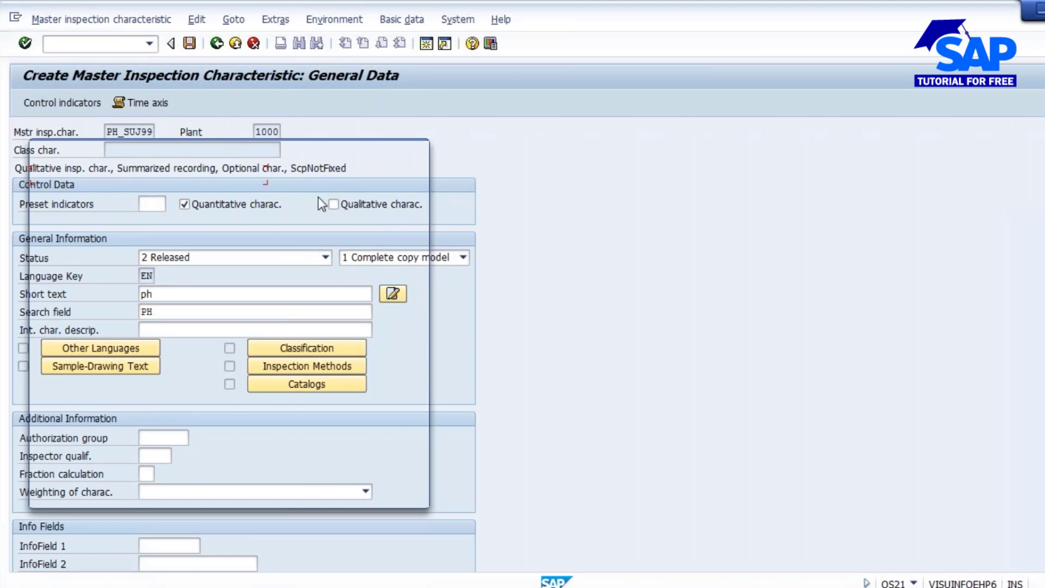
click(86, 229)
click(293, 229)
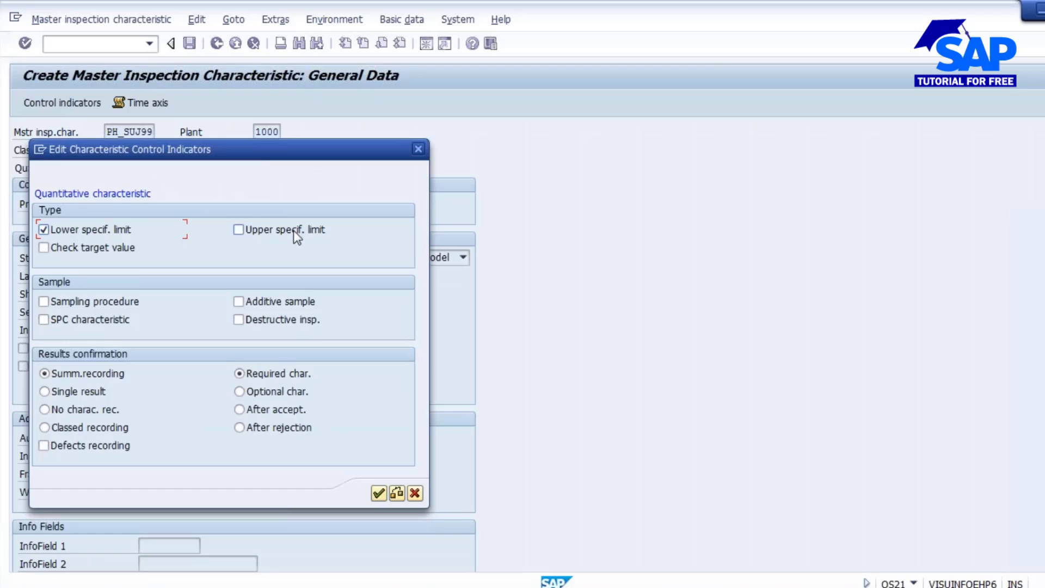
click(91, 248)
click(82, 303)
click(379, 493)
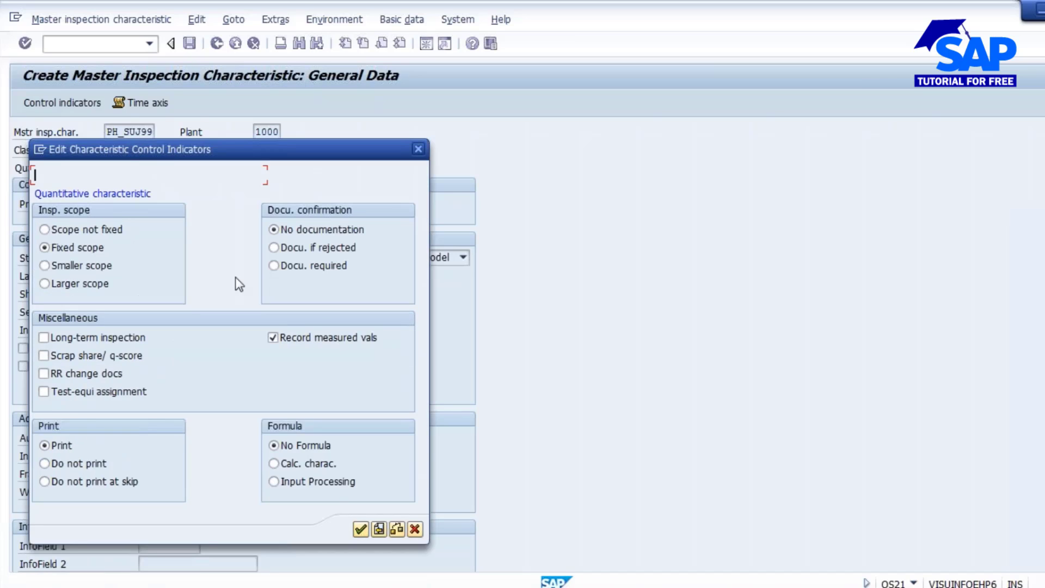
click(360, 529)
Skip the tolerance key and set the quantitative data to target value 7, lower limit 1 and upper limit 14.
click(304, 421)
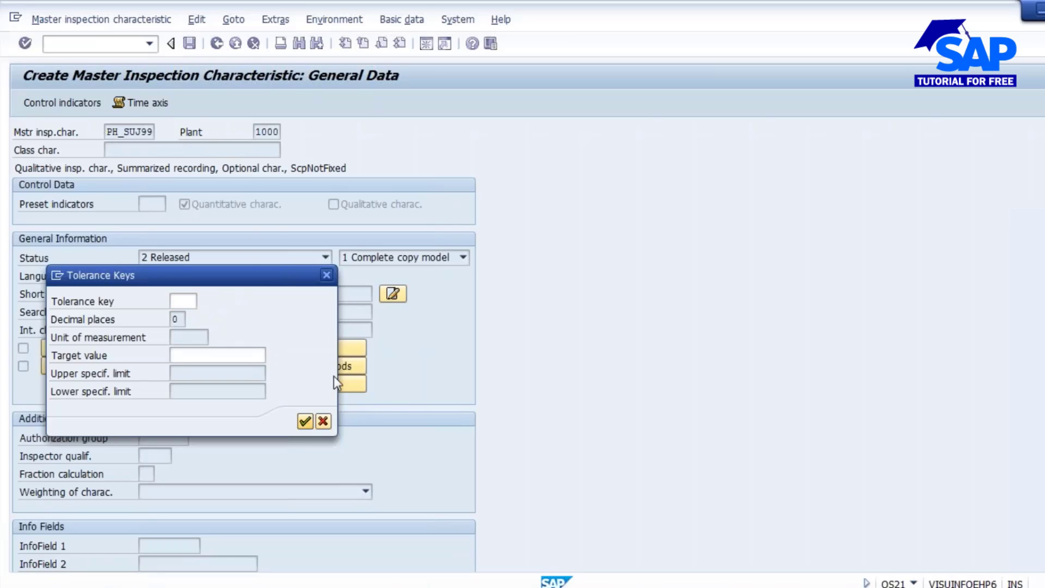
key(Return)
text(7)
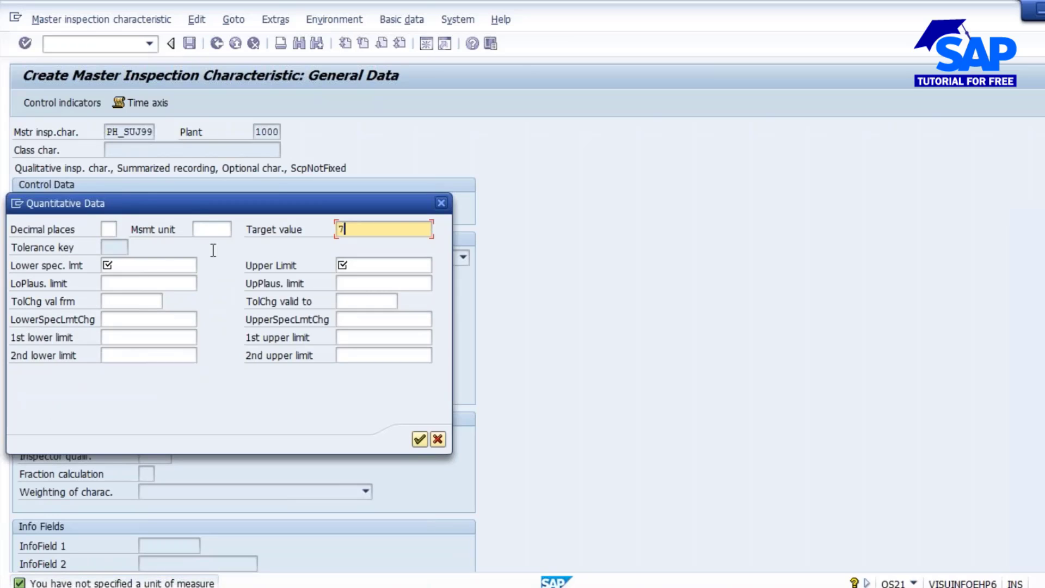
click(162, 265)
text(1)
key(Tab)
text(14)
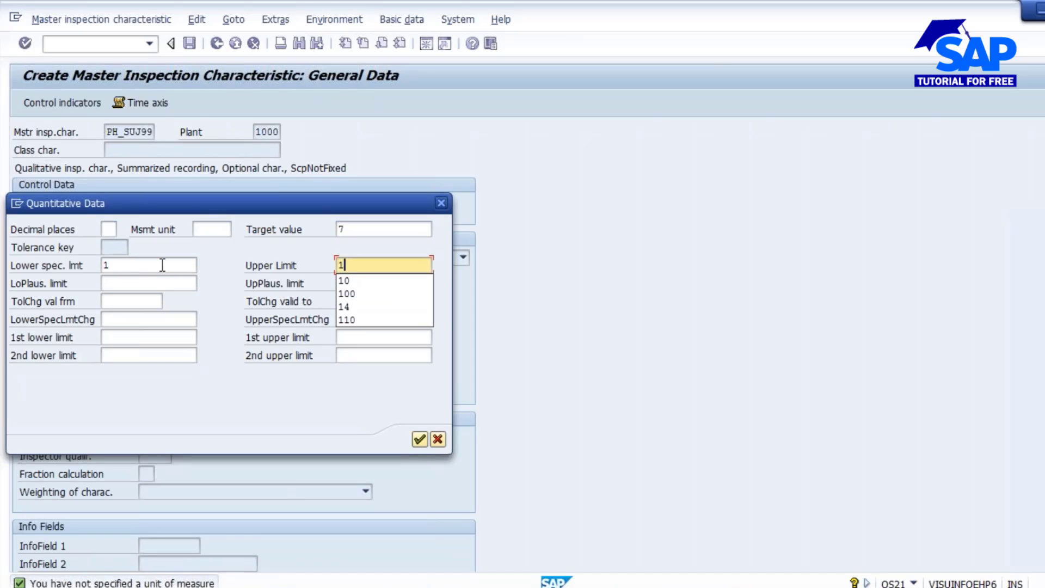
click(419, 439)
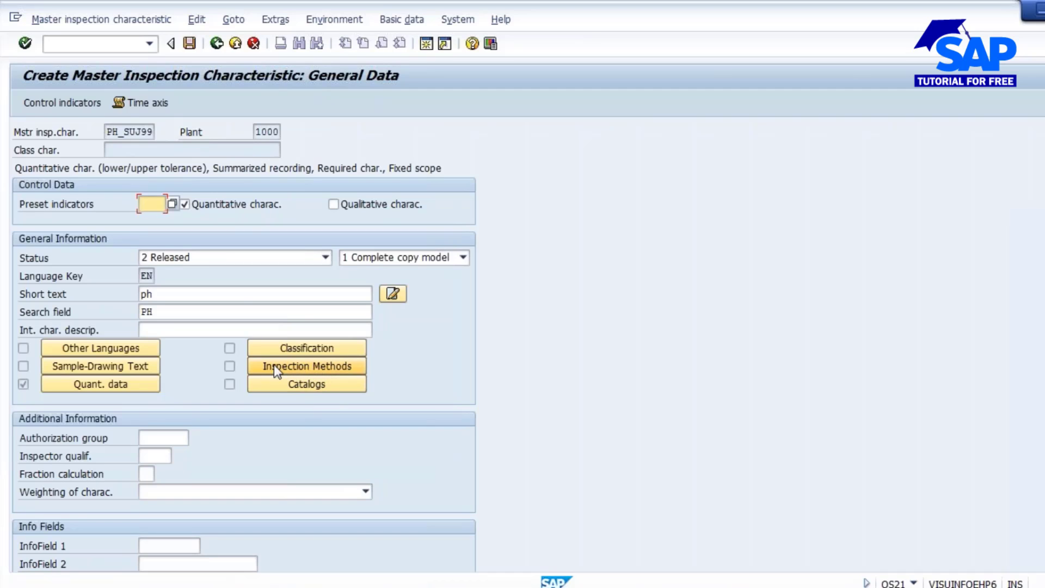
Search the inspection methods of plant 1000 and assign the newly created pH method, version 1, to the characteristic.
click(321, 364)
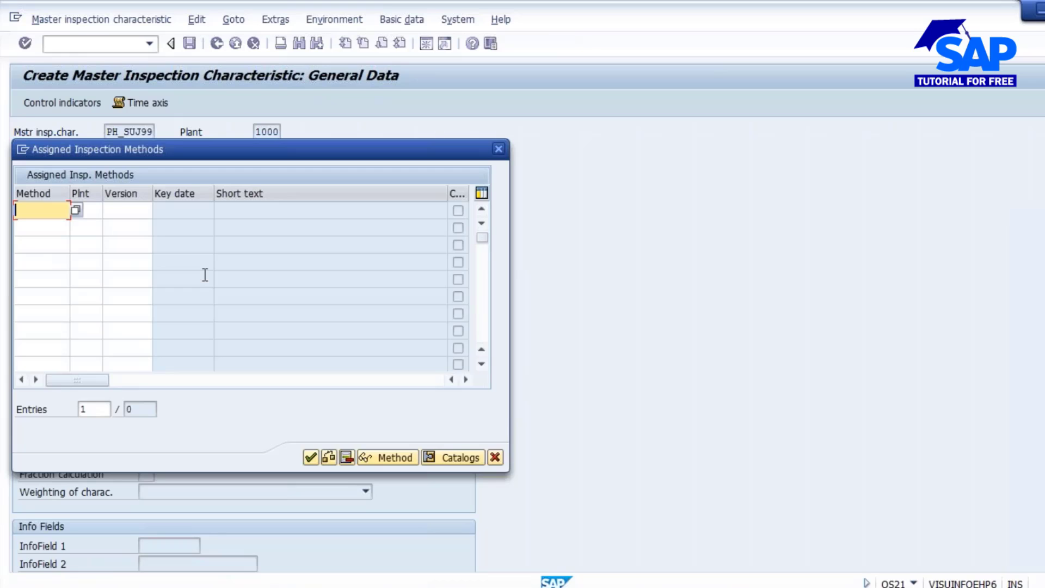
click(76, 211)
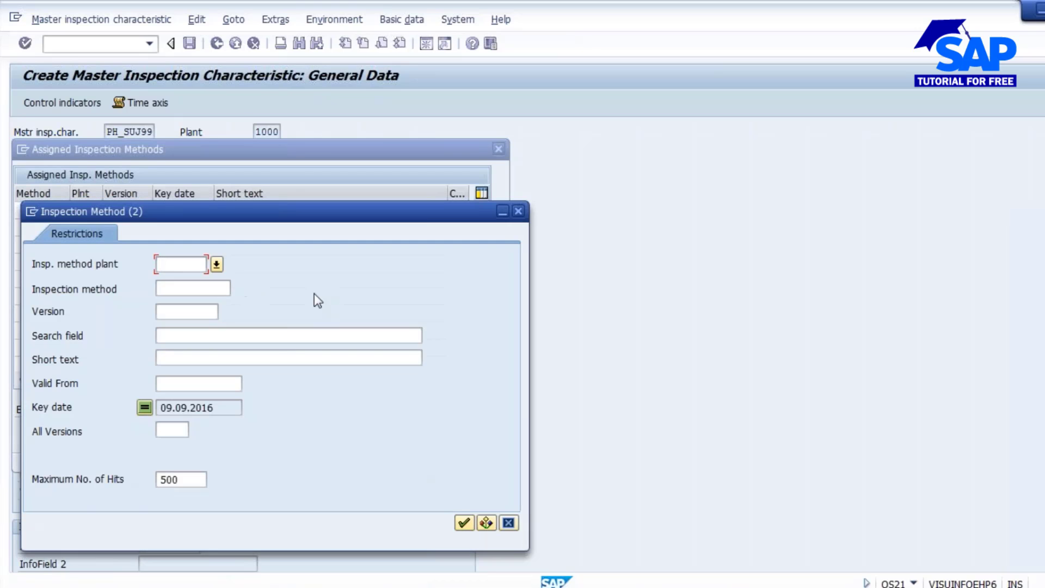
text(1000)
drag(191, 264, 100, 265)
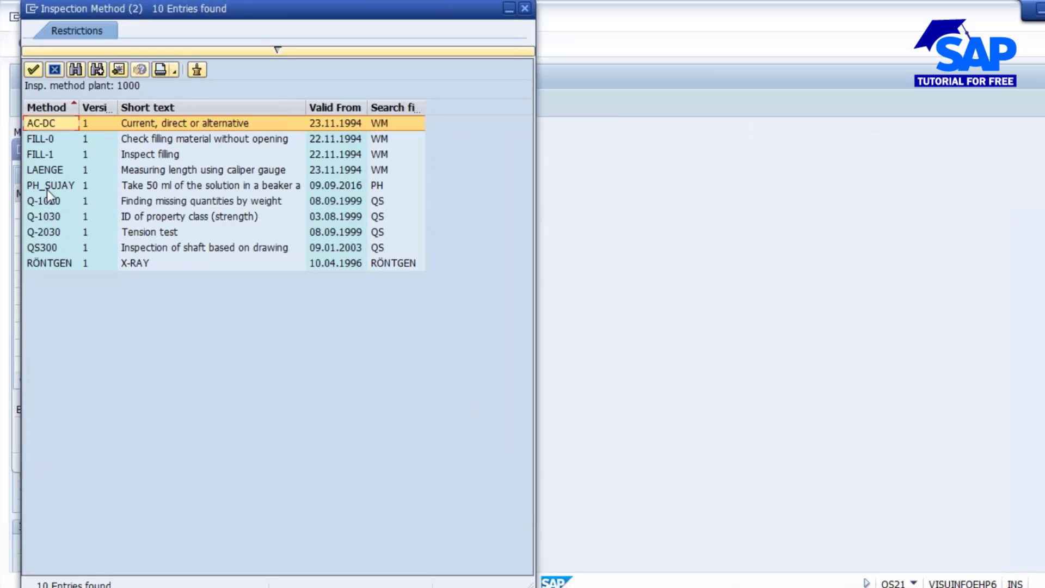
double_click(87, 186)
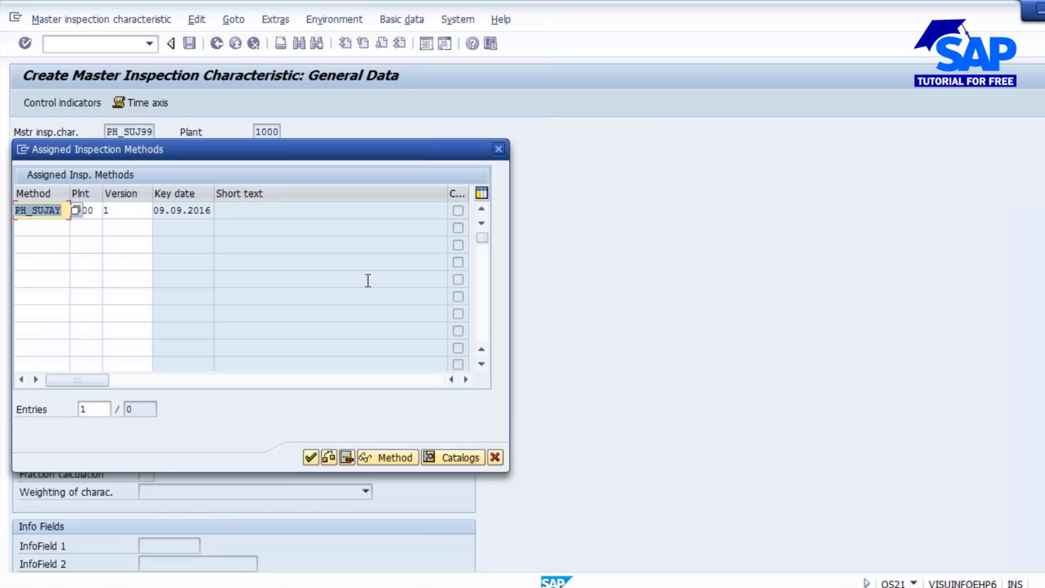
click(310, 457)
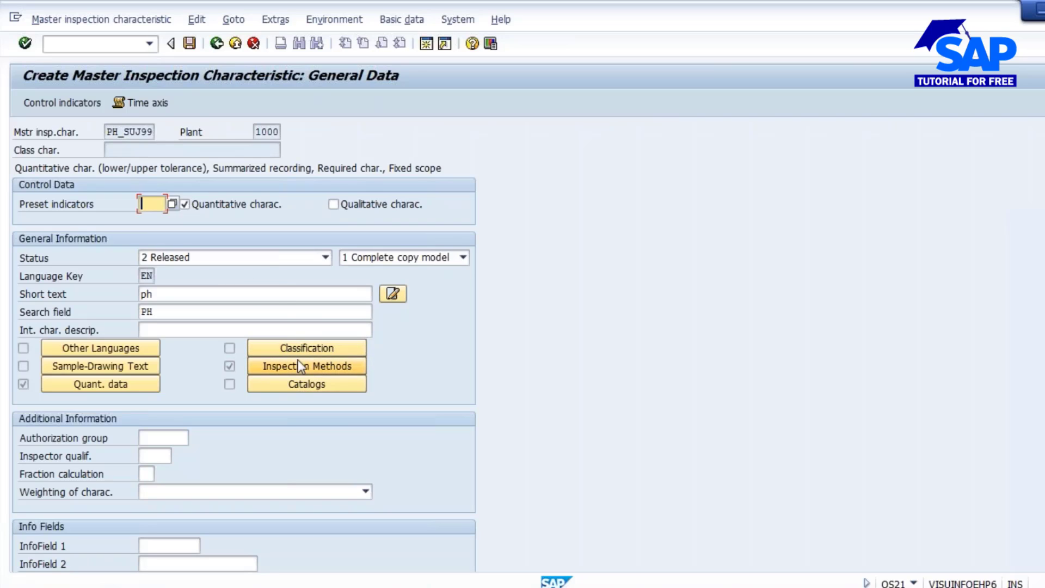
Save the master inspection characteristic and open the initial screen for displaying it.
click(188, 43)
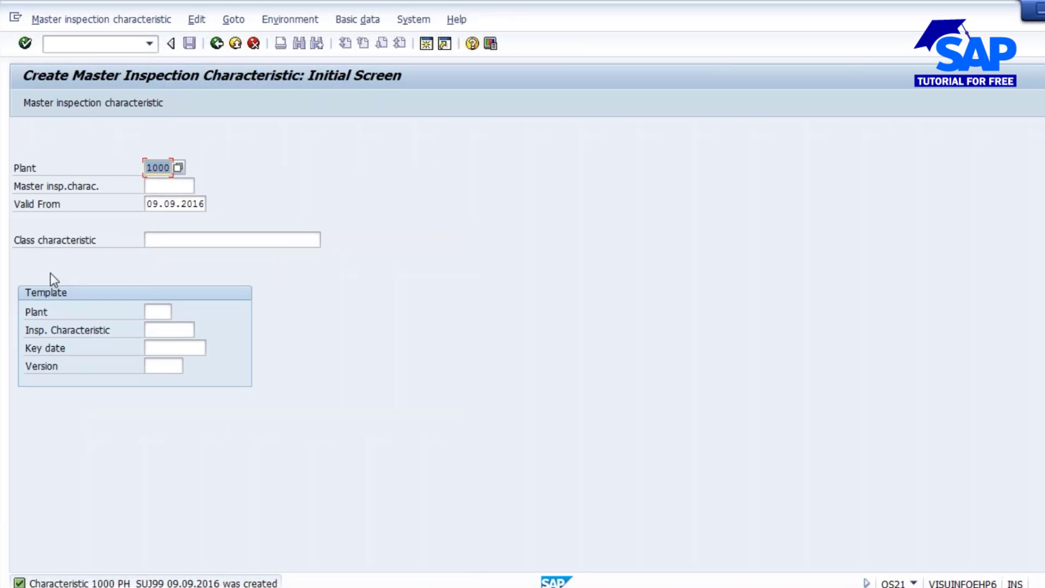
click(82, 20)
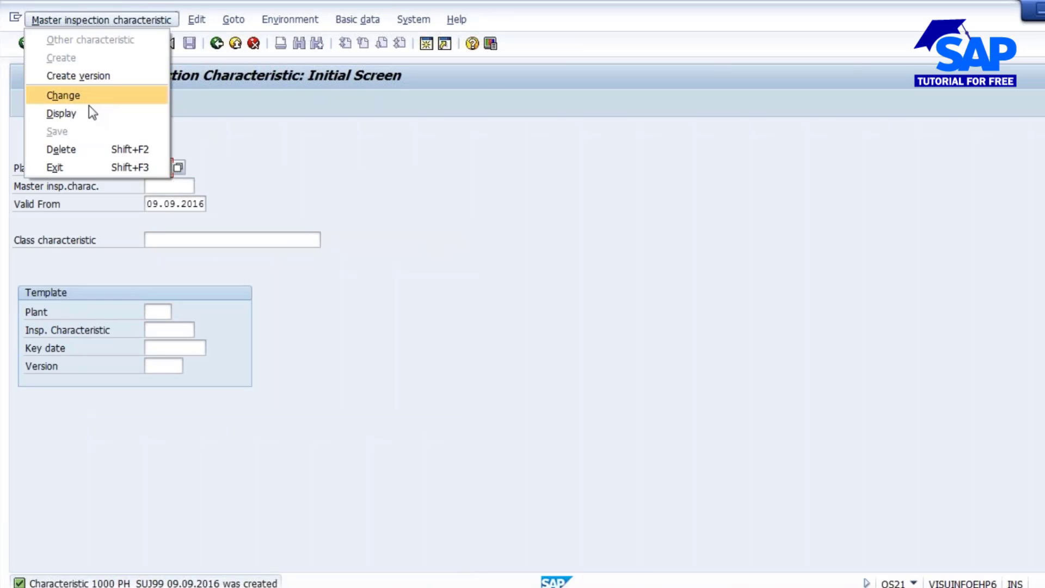
click(86, 113)
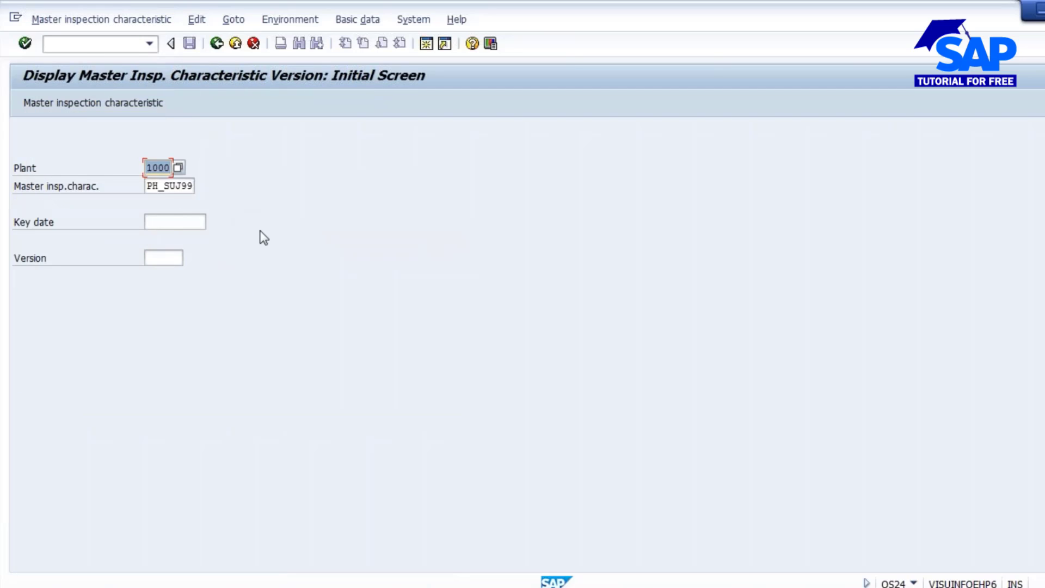
key(Tab)
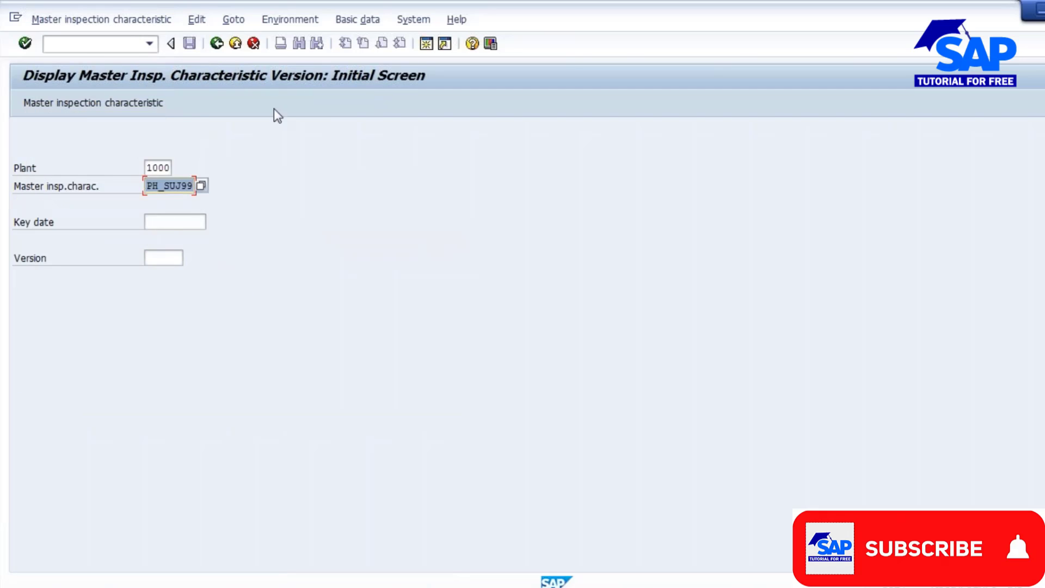
Open a new session and start transaction MM60 for the materials list.
click(426, 45)
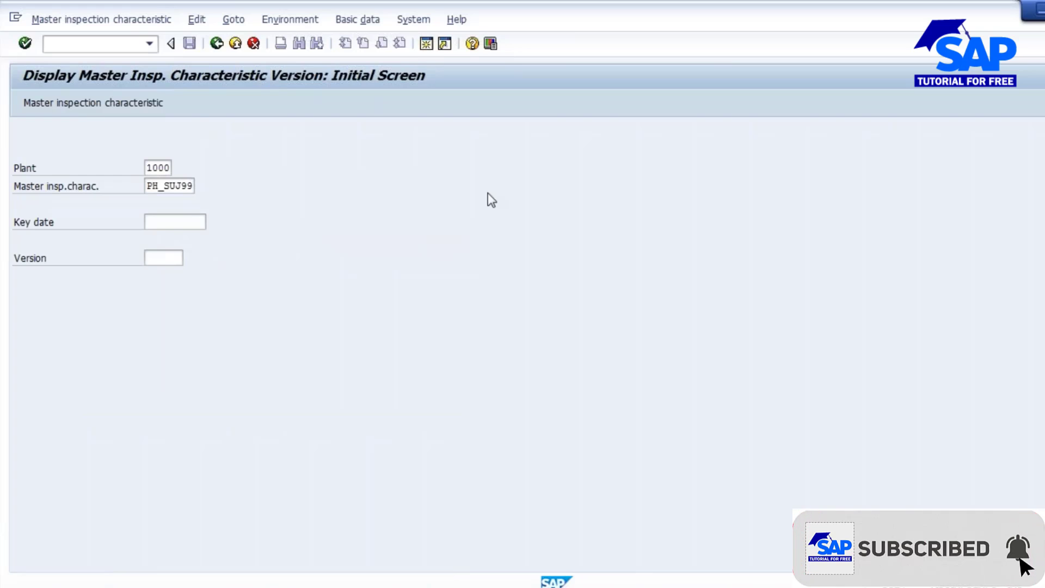
text(MM)
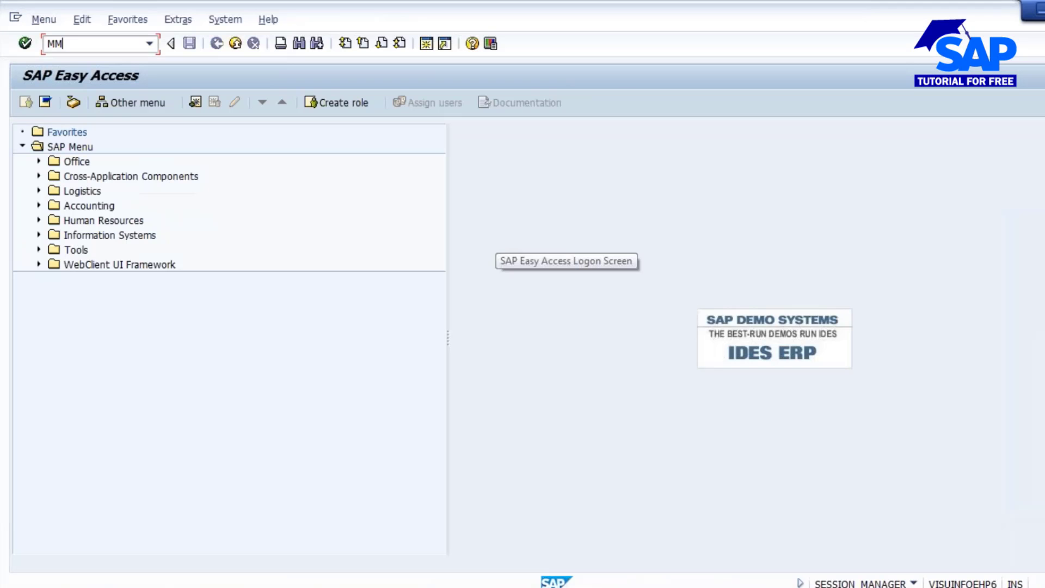
text(60)
key(Return)
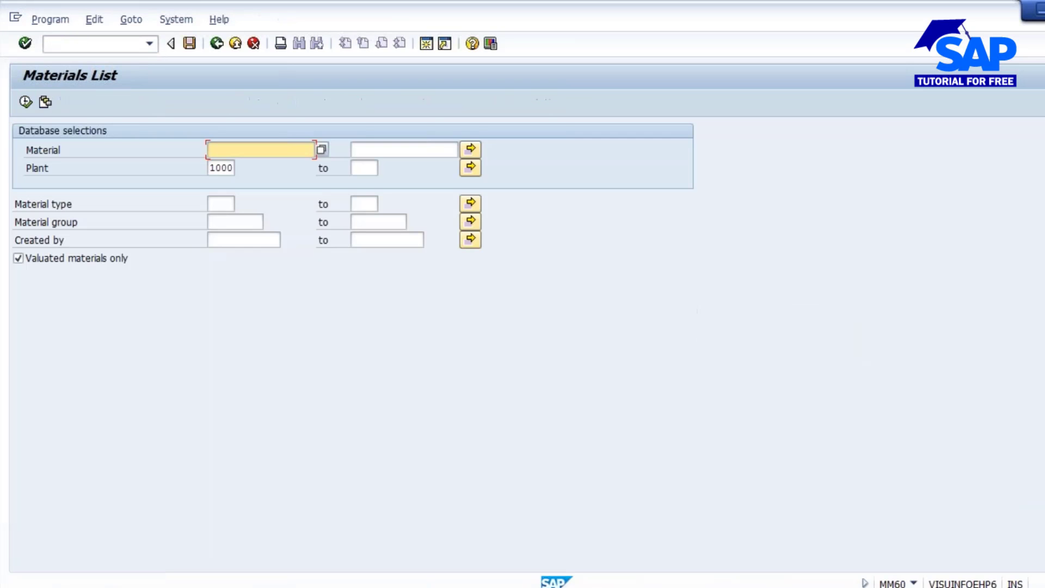
List the valuated ROH materials of plant 1000 that were created by the suggested user name.
click(224, 204)
text(roh)
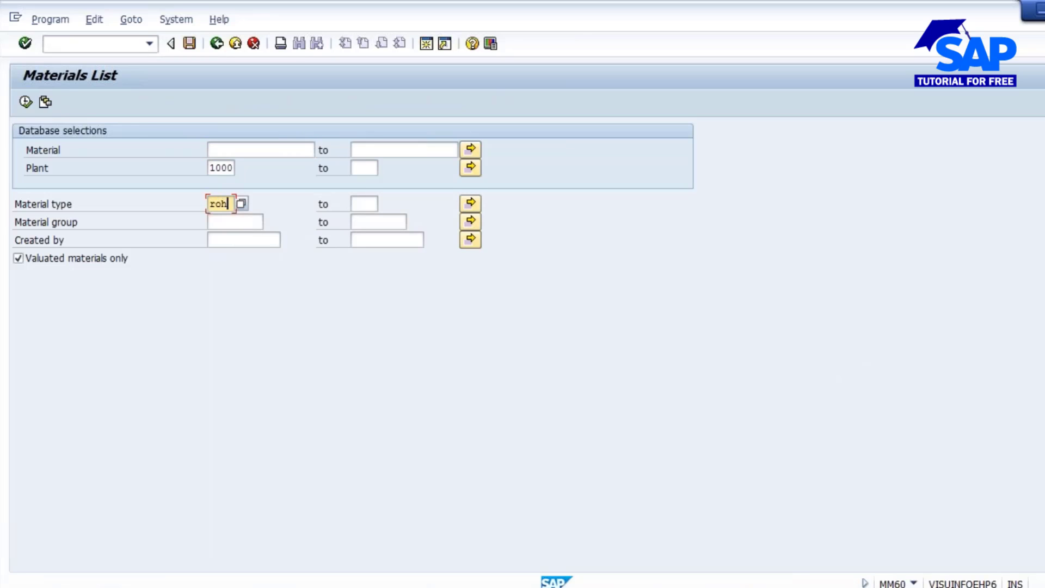
click(233, 243)
click(230, 257)
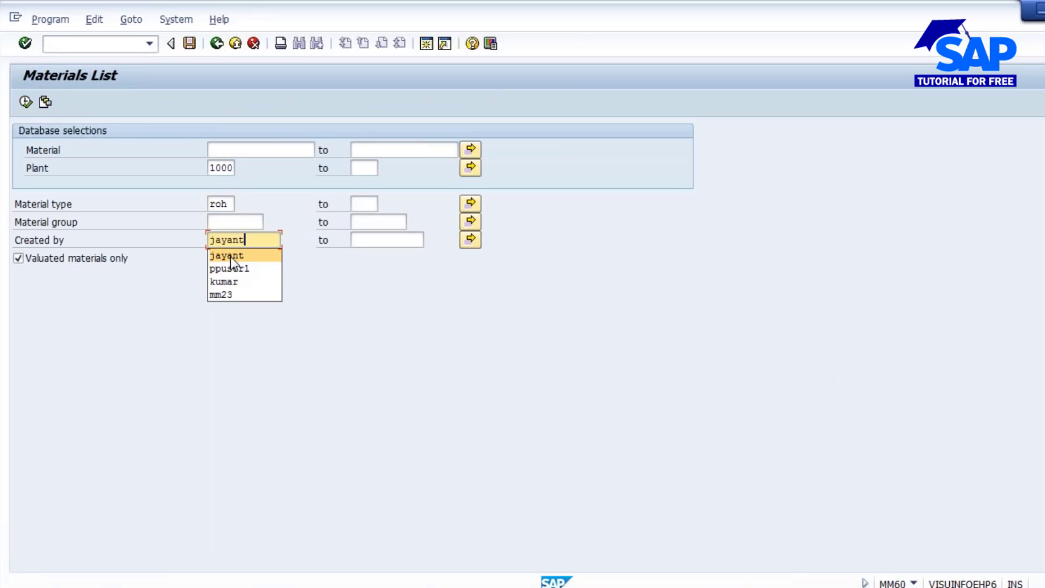
click(25, 106)
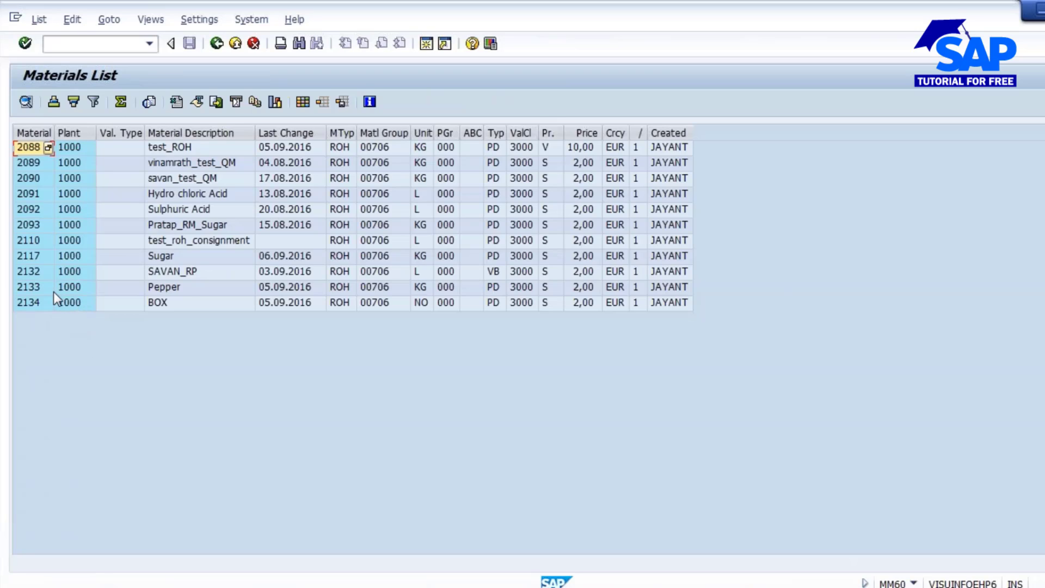
Look through the materials list for a suitable raw material and identify the material number of Hydro chloric Acid.
click(35, 257)
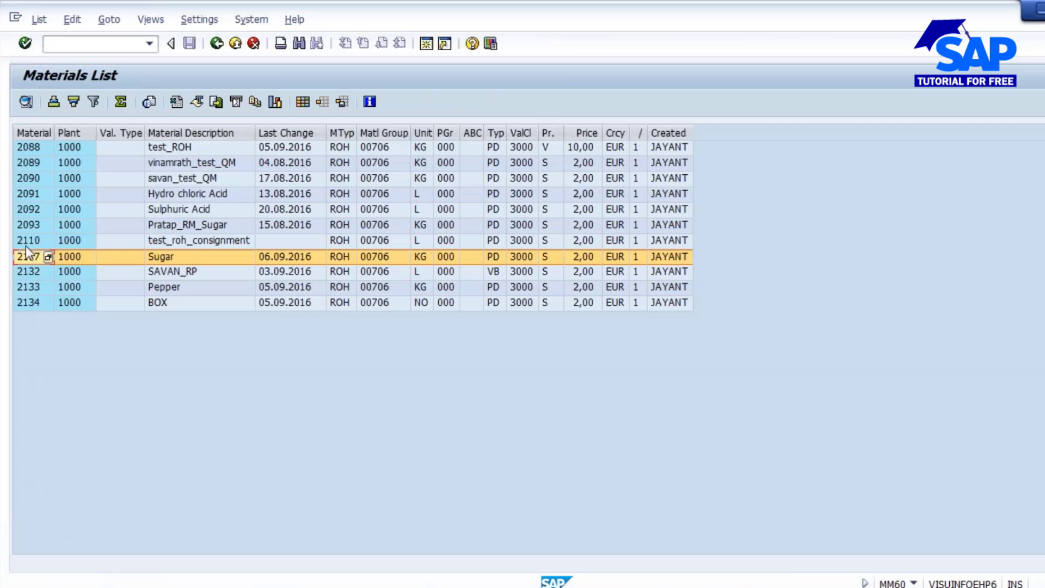
click(21, 195)
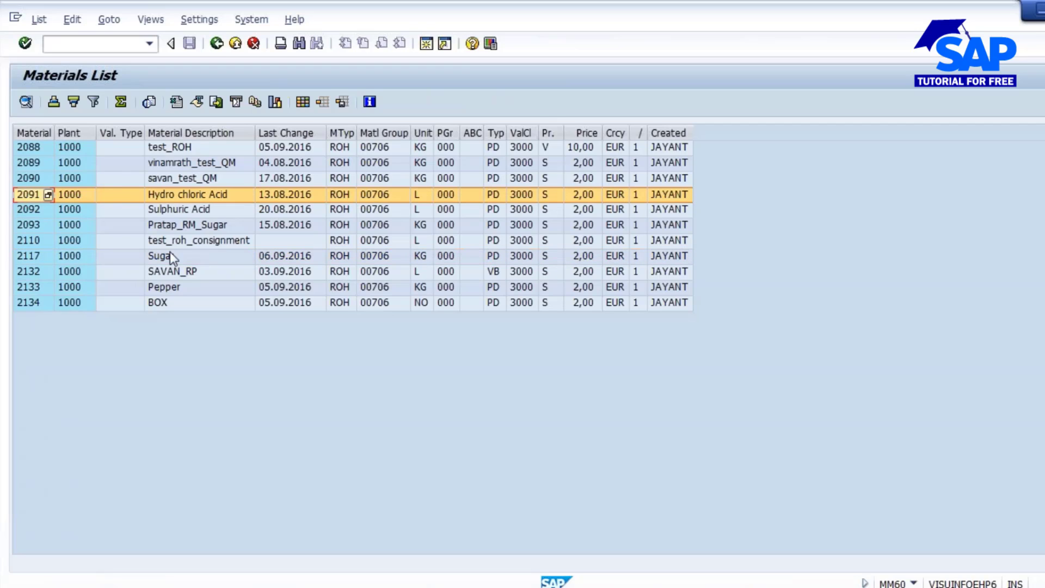
click(155, 241)
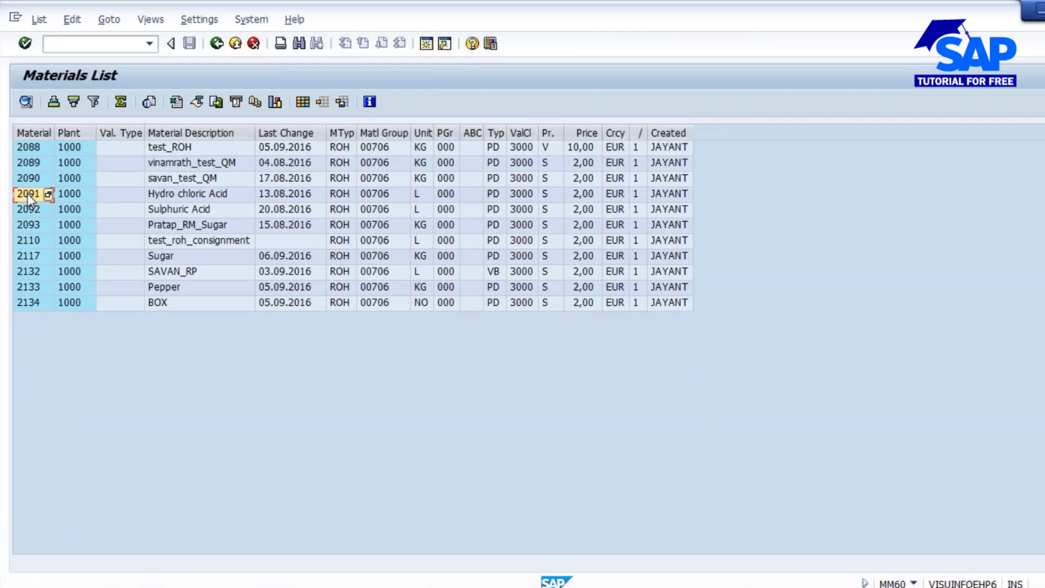
Open a new session, start transaction QP02 and open the inspection plan of material 2091 in plant 1000.
click(426, 44)
text(QP)
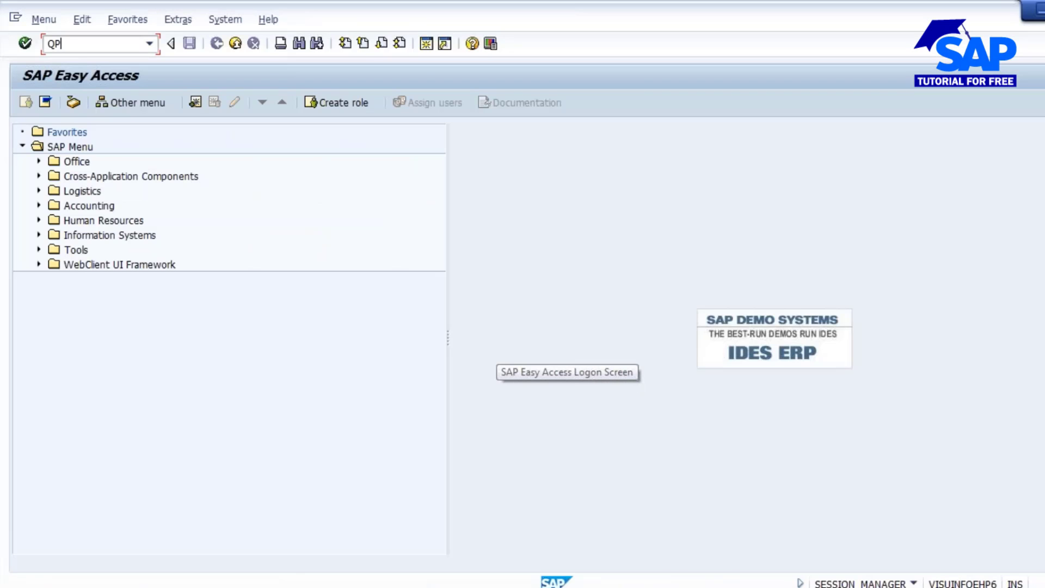
text(02)
key(Return)
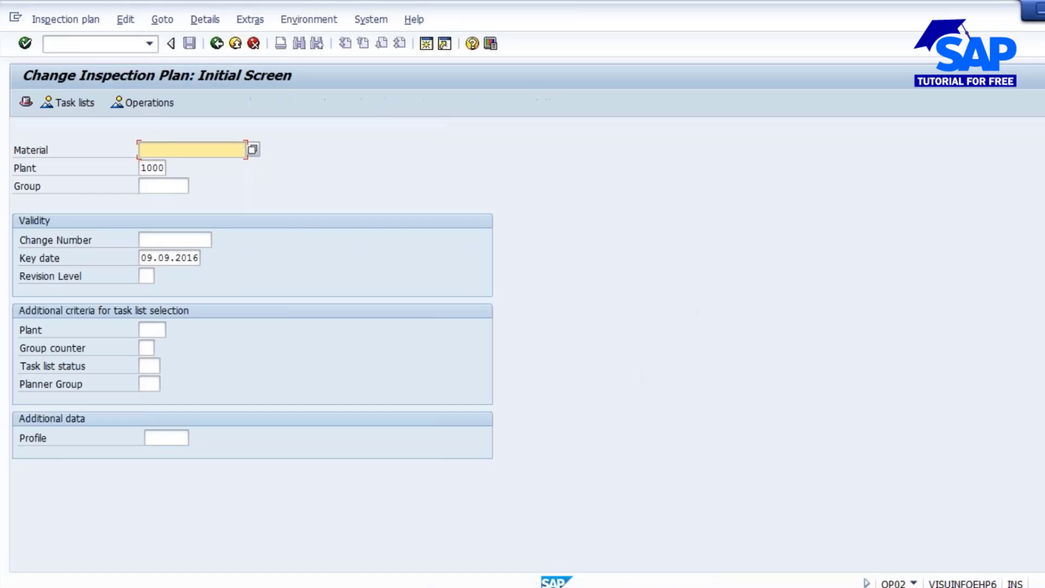
text(2091)
key(Return)
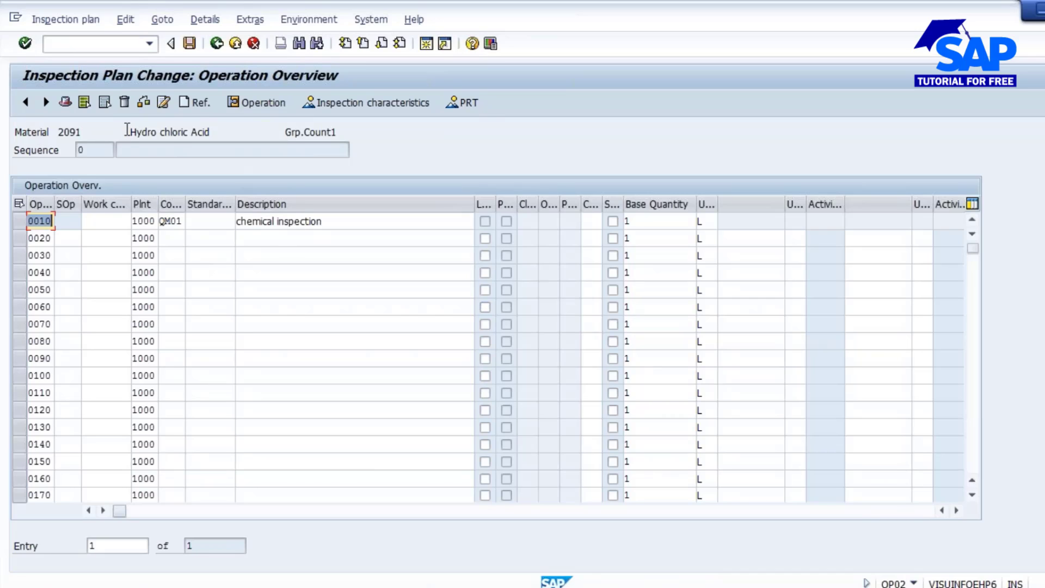
Open the inspection characteristics of operation 0010, chemical inspection, and delete the existing pH characteristic 10.
drag(129, 131, 231, 133)
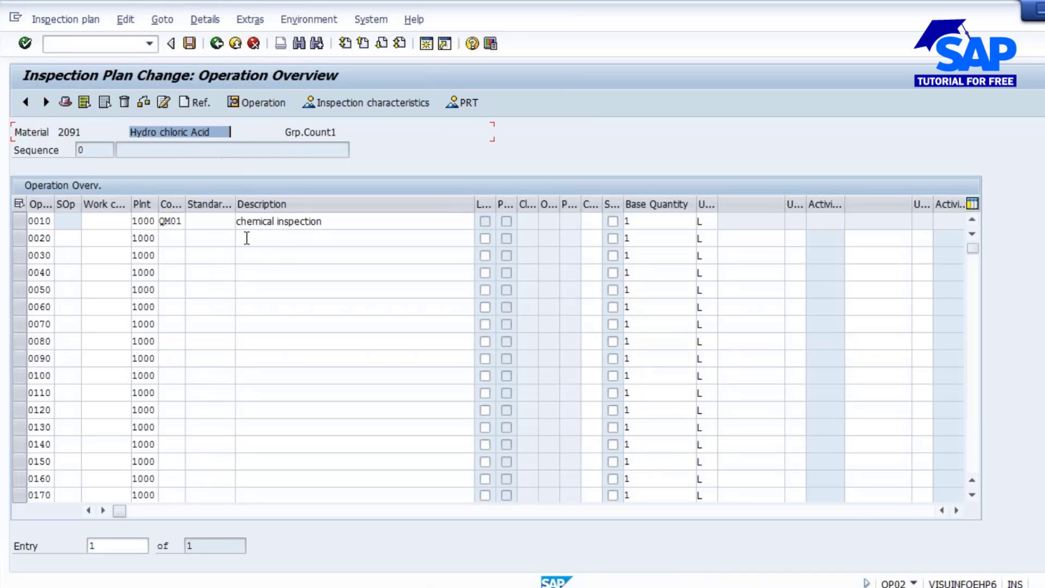
click(18, 222)
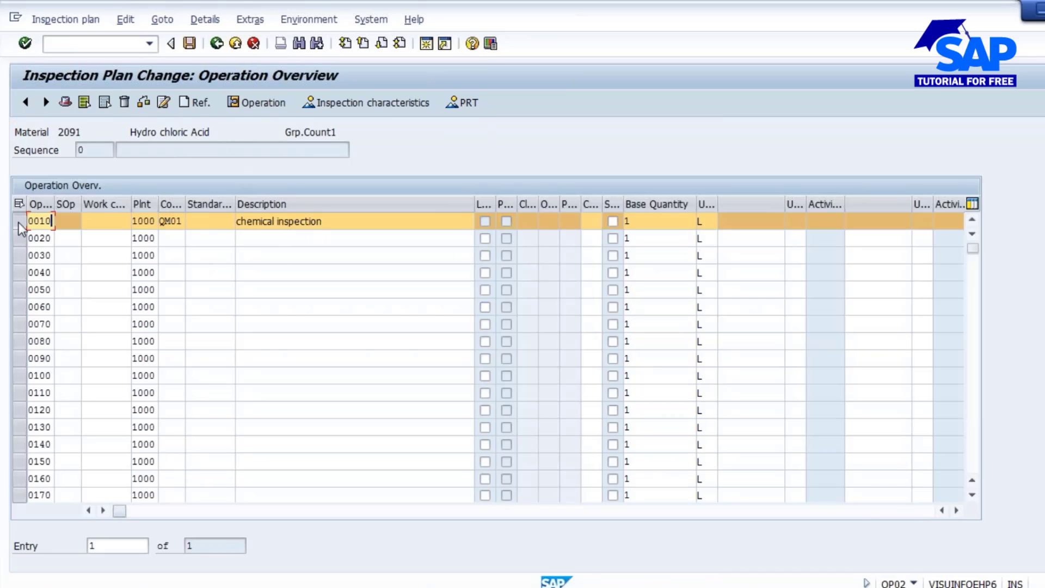
click(356, 104)
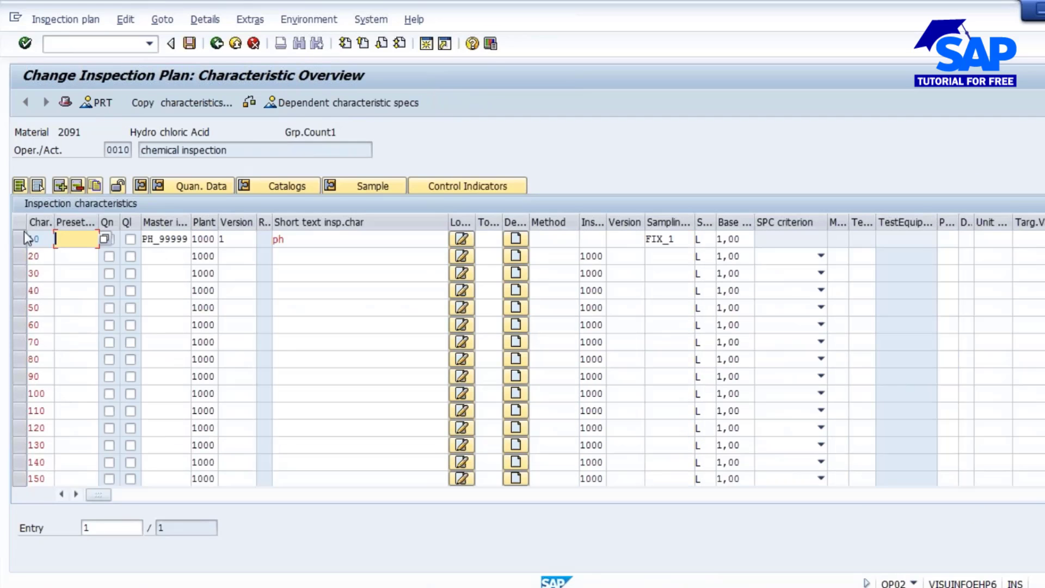
click(18, 239)
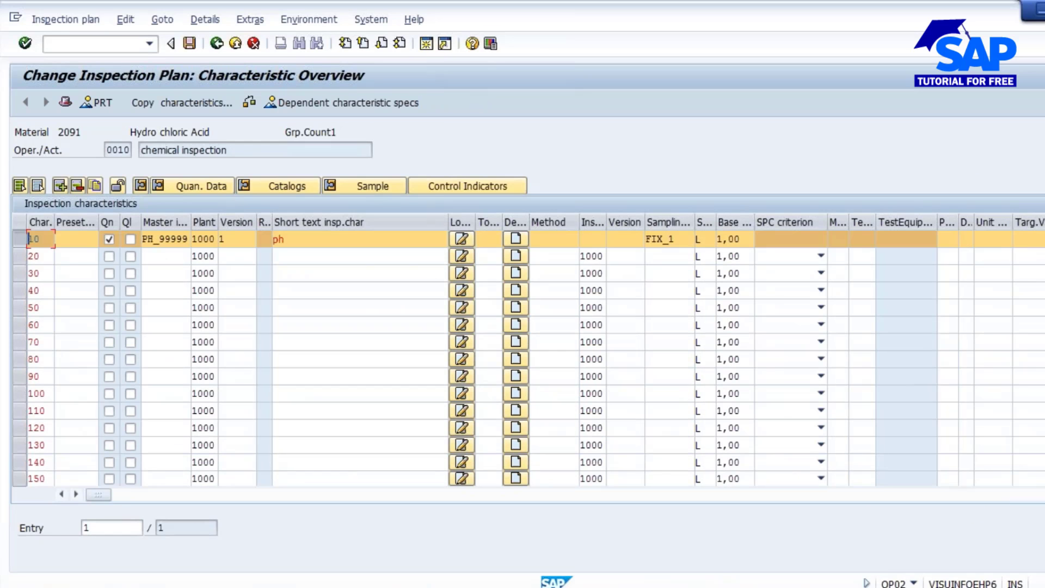
click(77, 187)
click(215, 301)
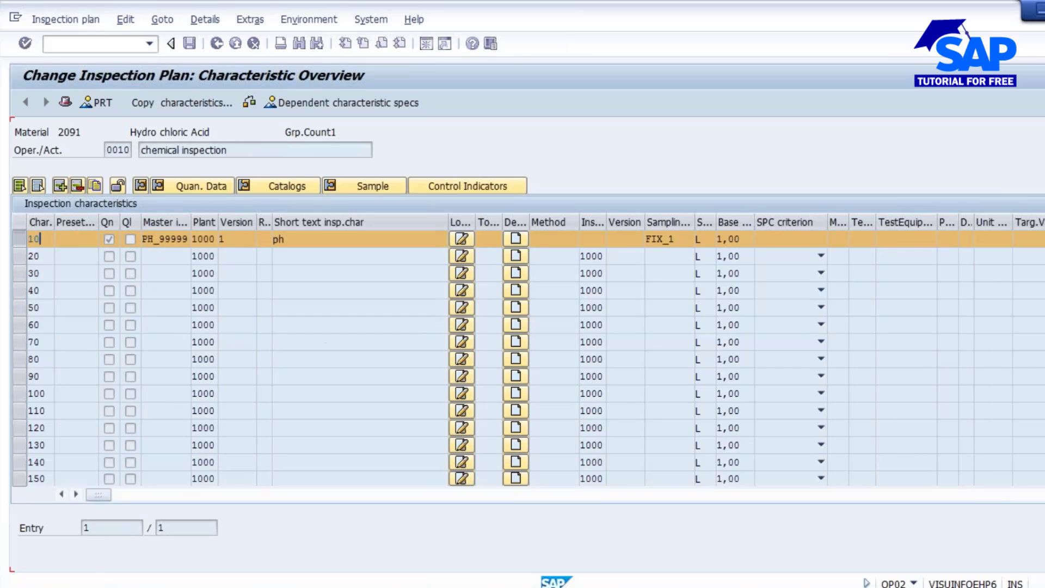
Clear the inspection points and the sample-drawing procedure in the inspection plan's header details.
click(65, 101)
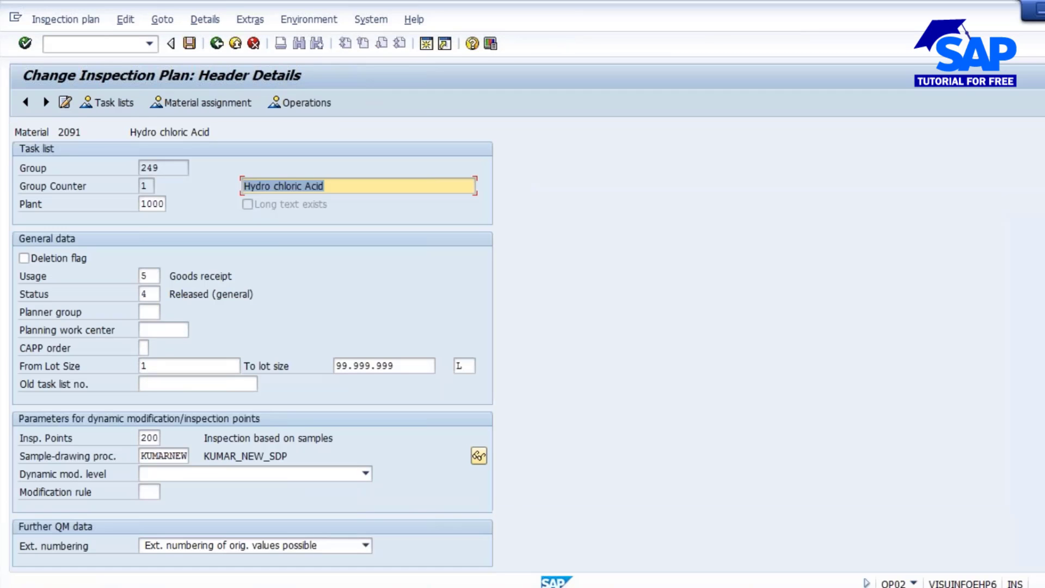
click(145, 438)
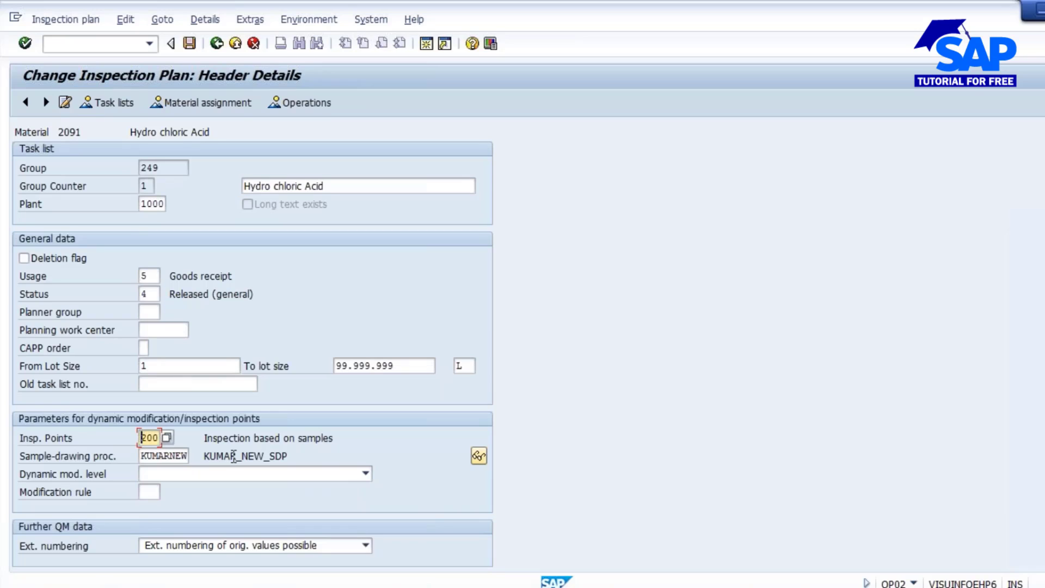
key(Delete)
key(Delete)
key(Delete)
key(Tab)
key(Delete)
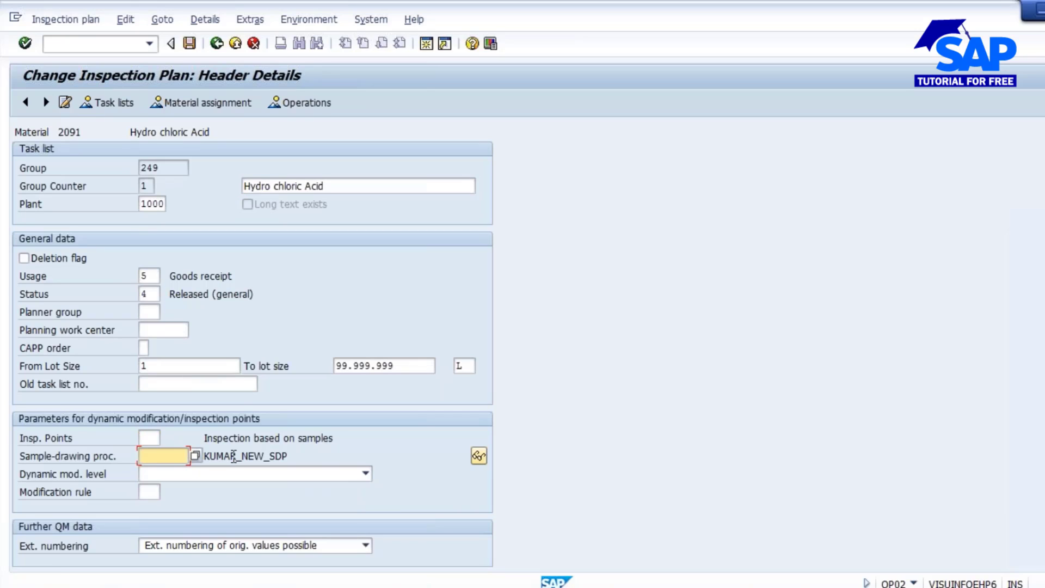
key(Return)
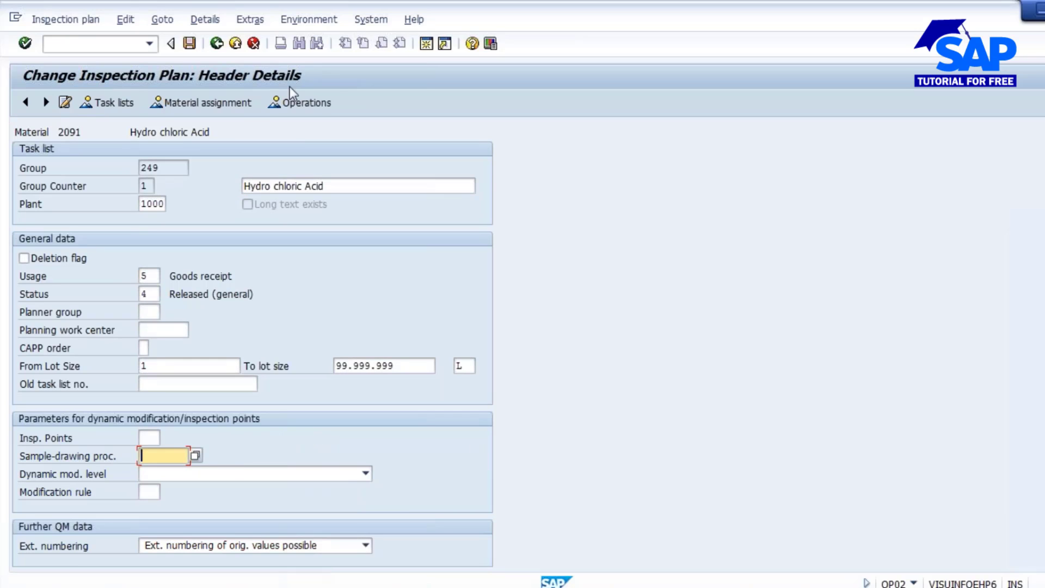
Reopen the inspection characteristics of operation 0010 and copy the new pH master characteristic's name from its display session.
click(305, 97)
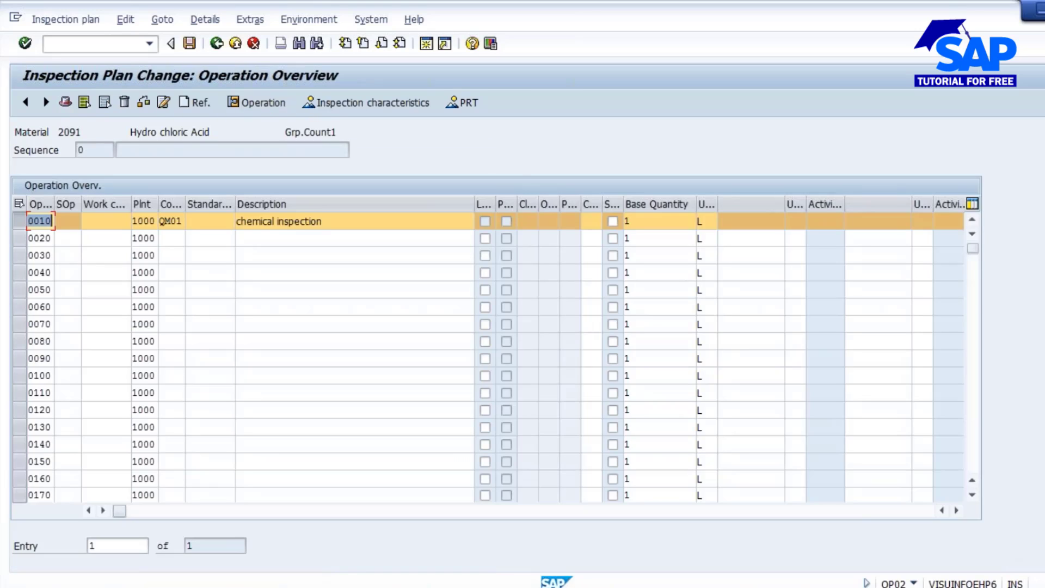
click(364, 102)
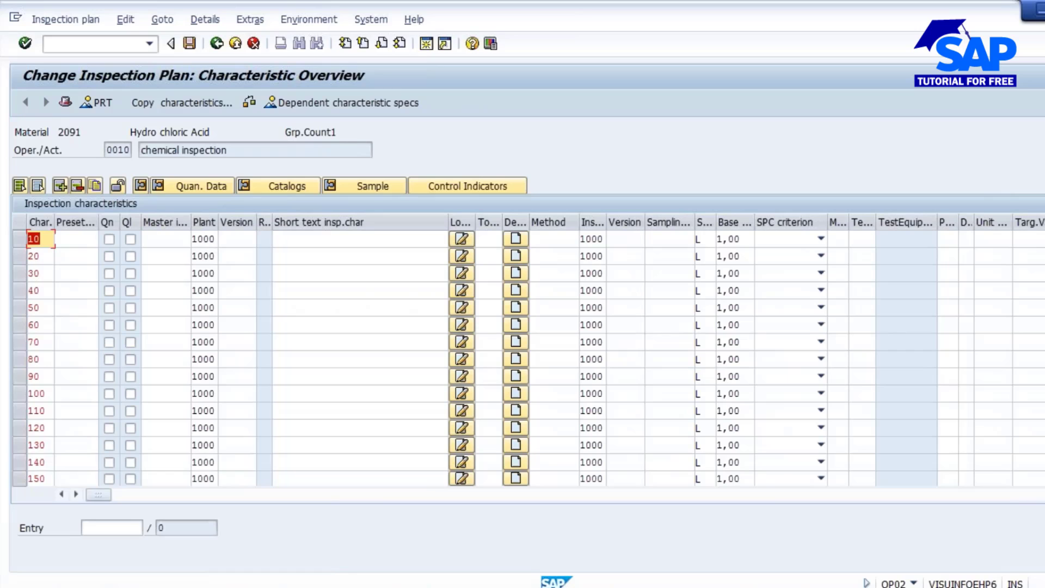
mouse_move(421, 514)
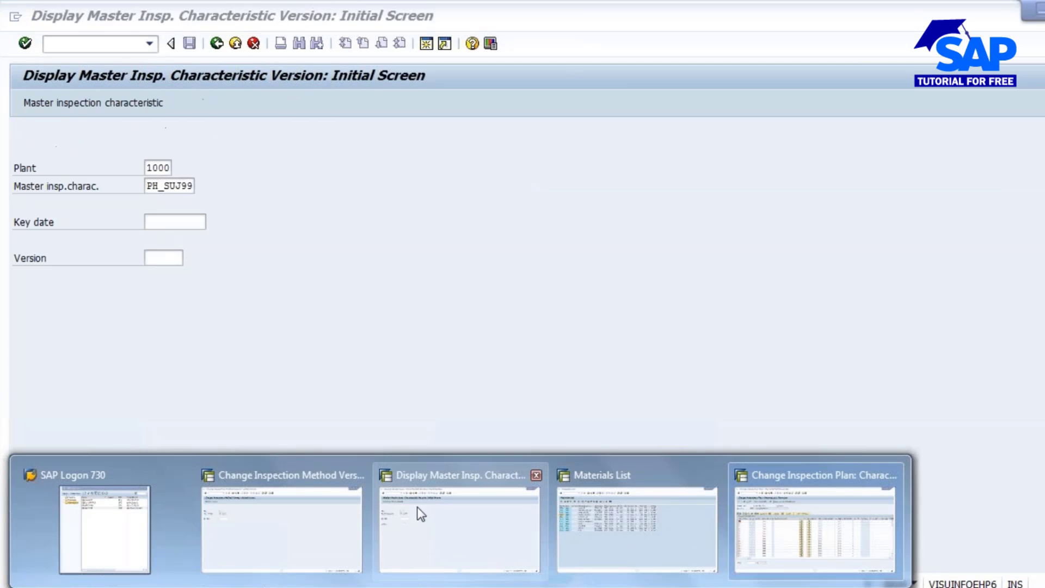
click(414, 494)
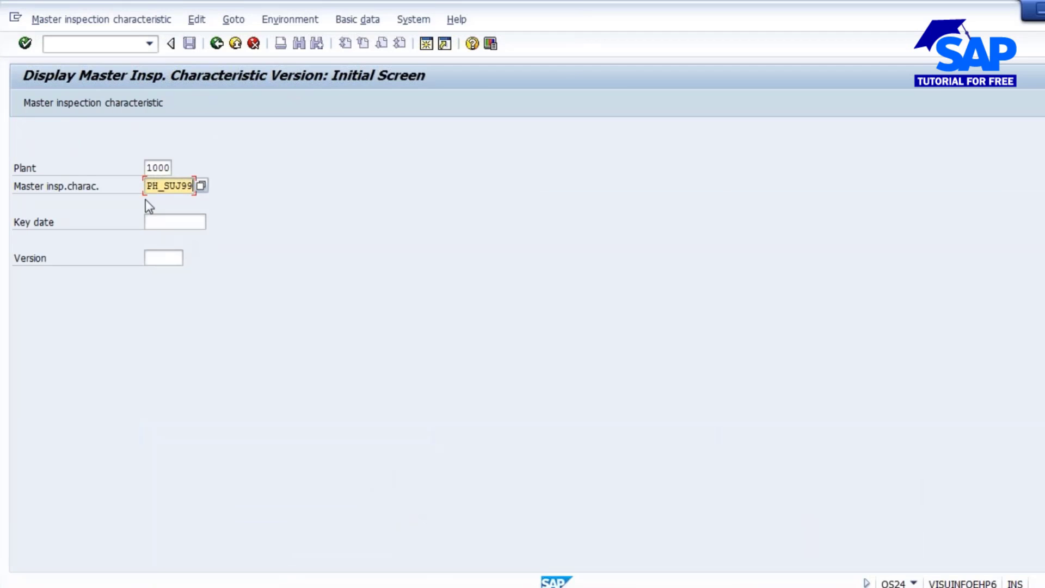
double_click(187, 186)
key(ctrl+c)
click(279, 288)
key(alt+Tab)
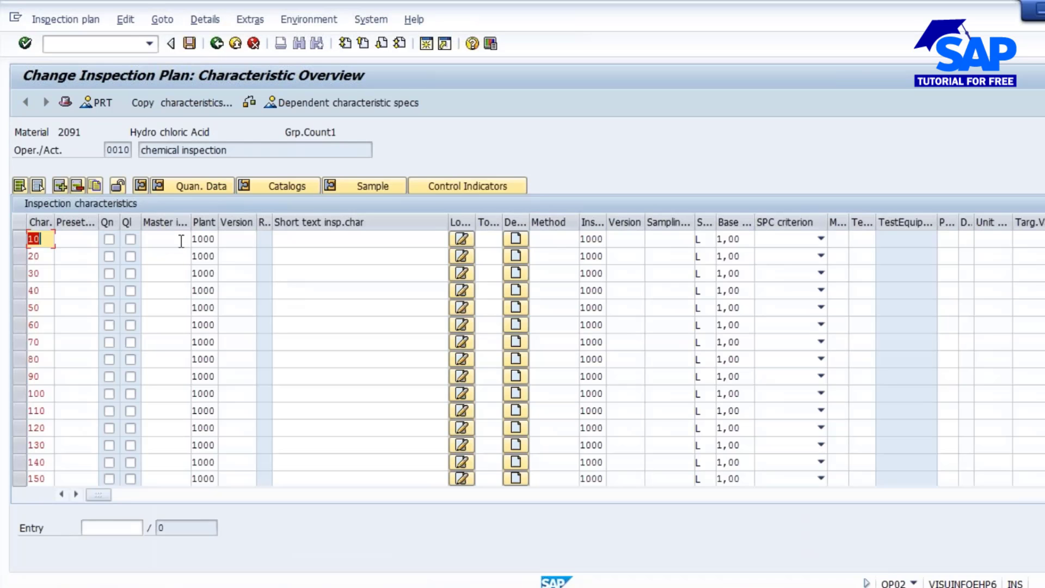
Enter the copied master inspection characteristic as characteristic 10 of the operation and assign sampling procedure FIX1-0.
click(175, 238)
key(ctrl+v)
key(Return)
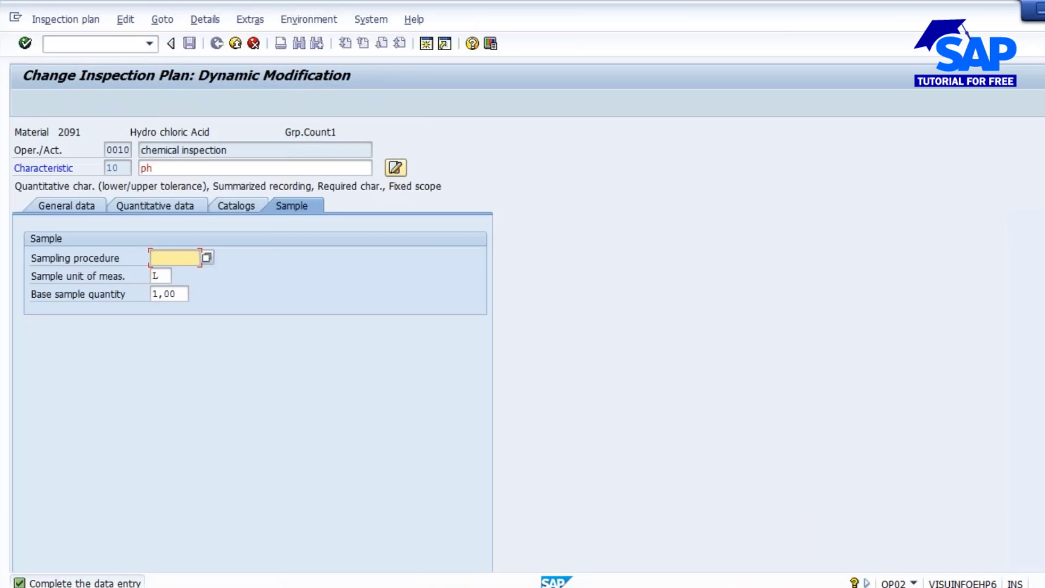
click(180, 277)
key(Return)
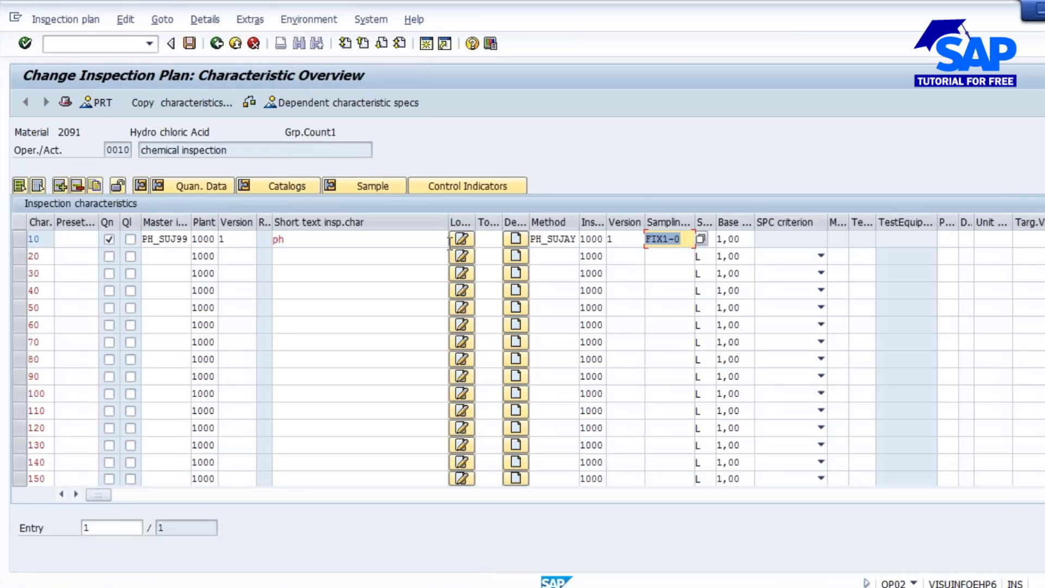
Check the master characteristic and inspection method assigned to characteristic 10, and save the inspection plan.
click(172, 239)
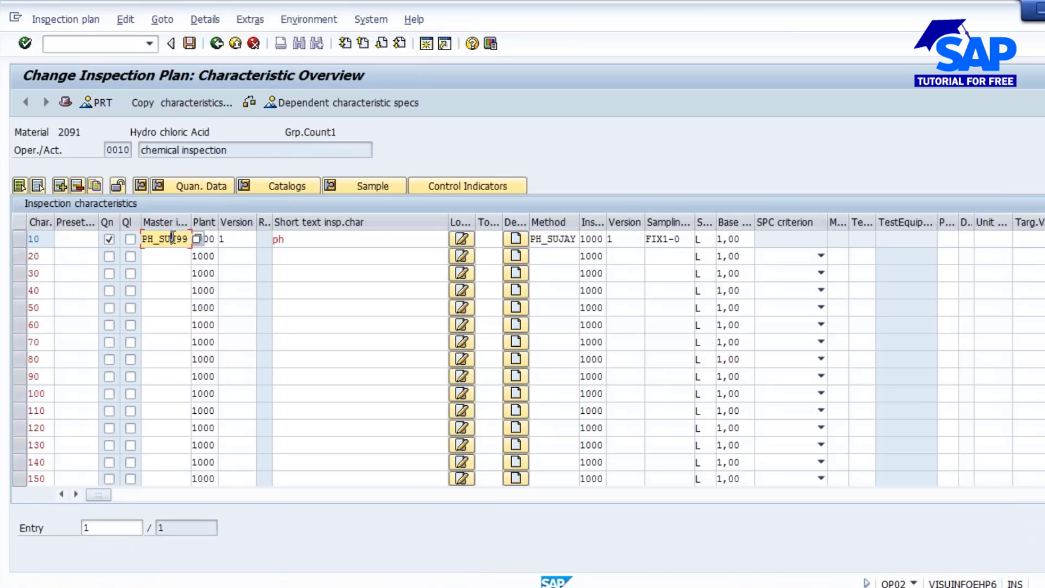
drag(533, 240, 577, 241)
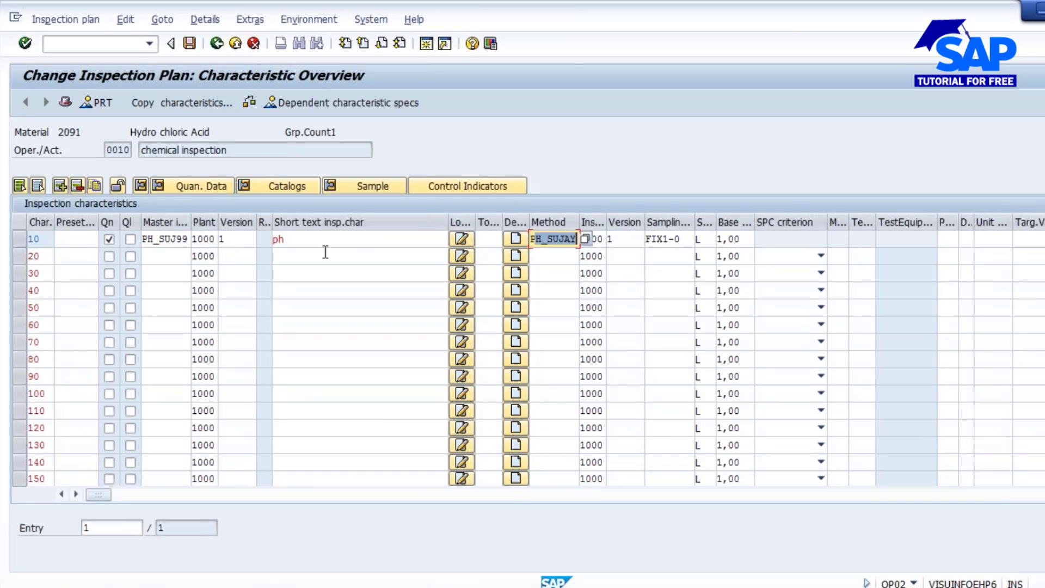
click(17, 242)
click(151, 242)
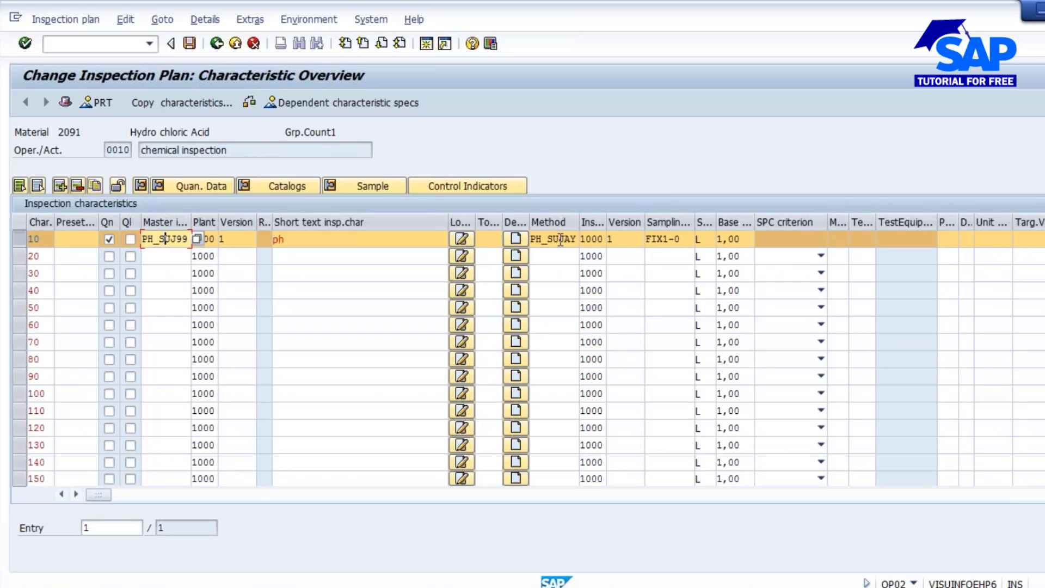
drag(531, 239, 576, 240)
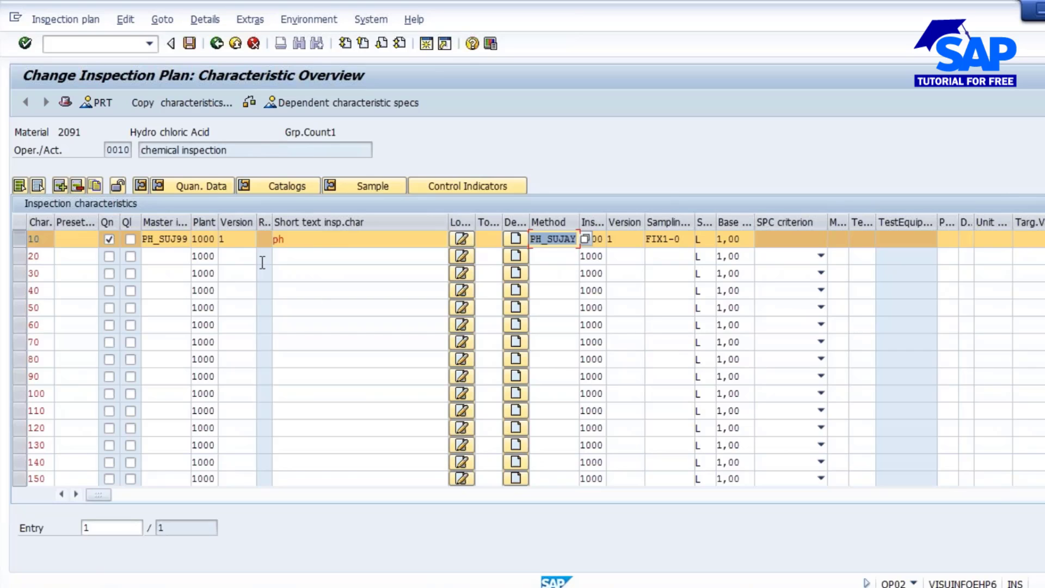
click(161, 237)
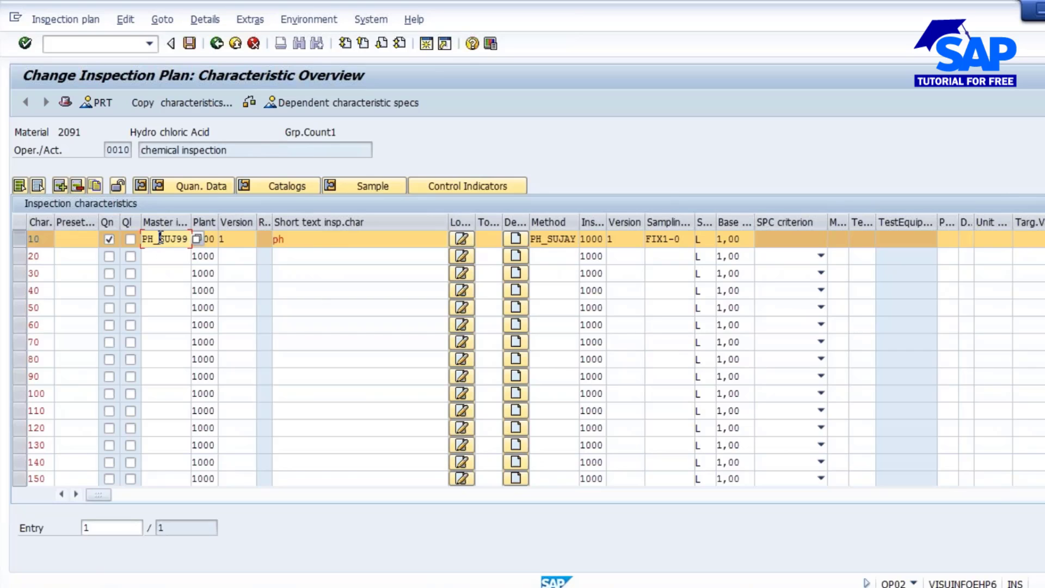
click(188, 44)
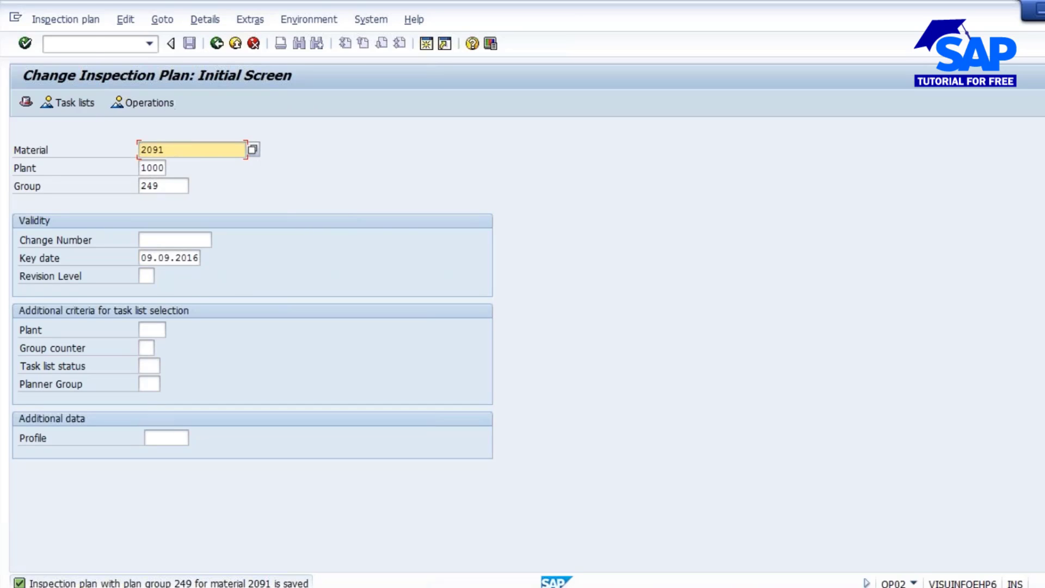
Open material 2091 for changing with transaction MM02 in the Quality Management view for plant 1000.
click(95, 44)
text(/NMM02)
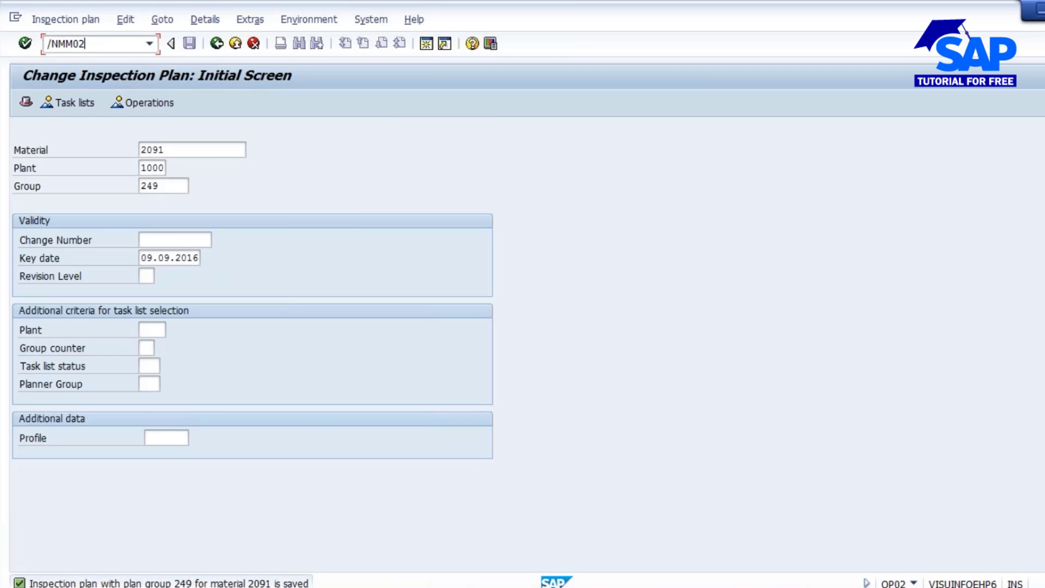
key(Return)
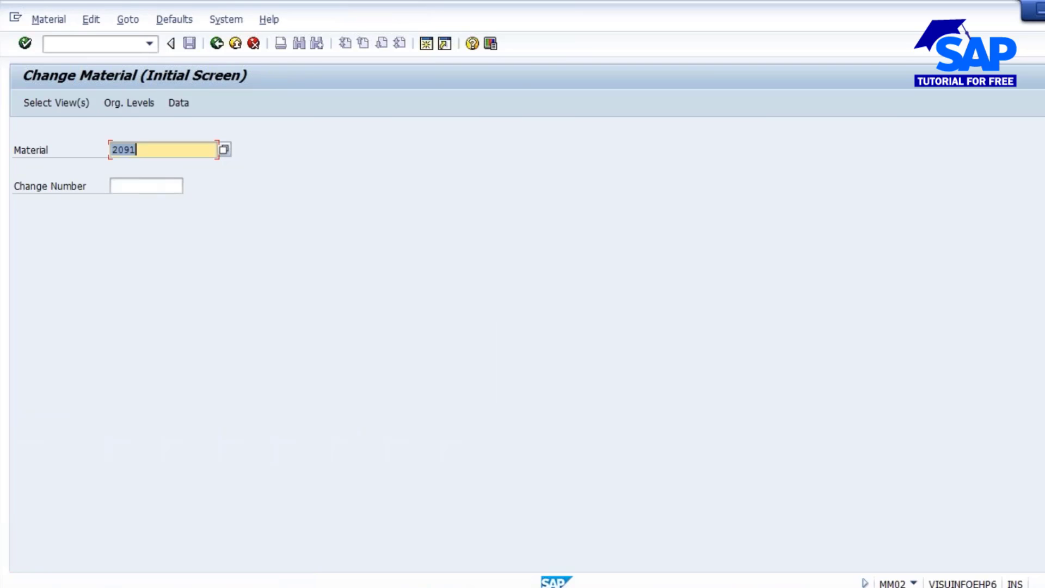
key(Return)
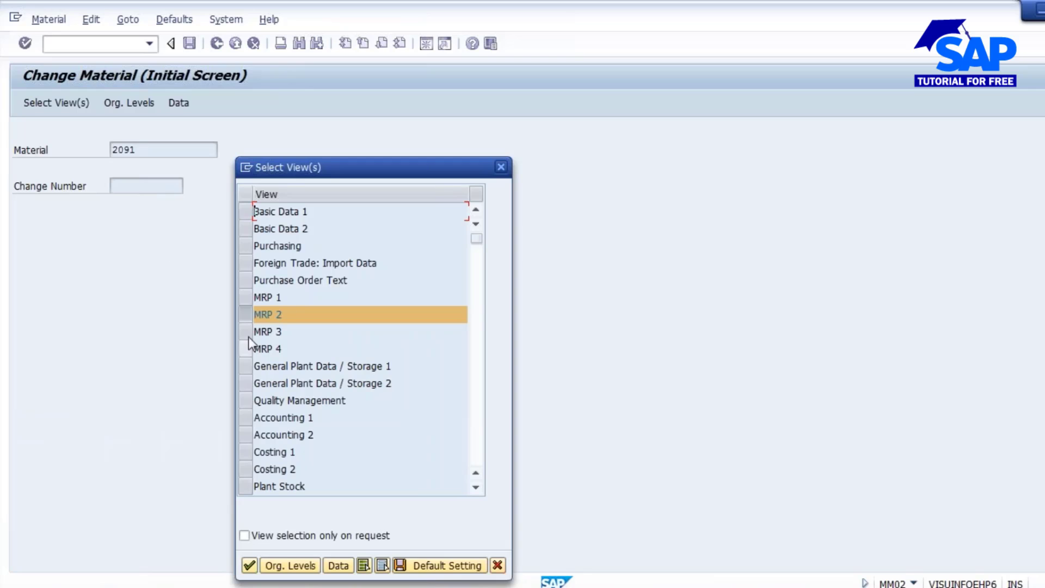
click(243, 401)
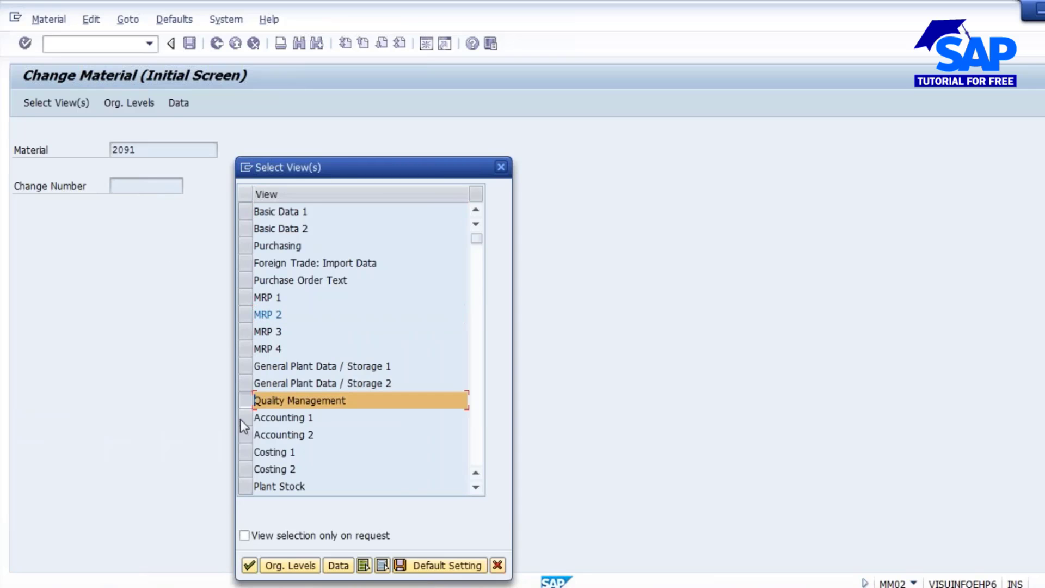
click(250, 566)
click(353, 260)
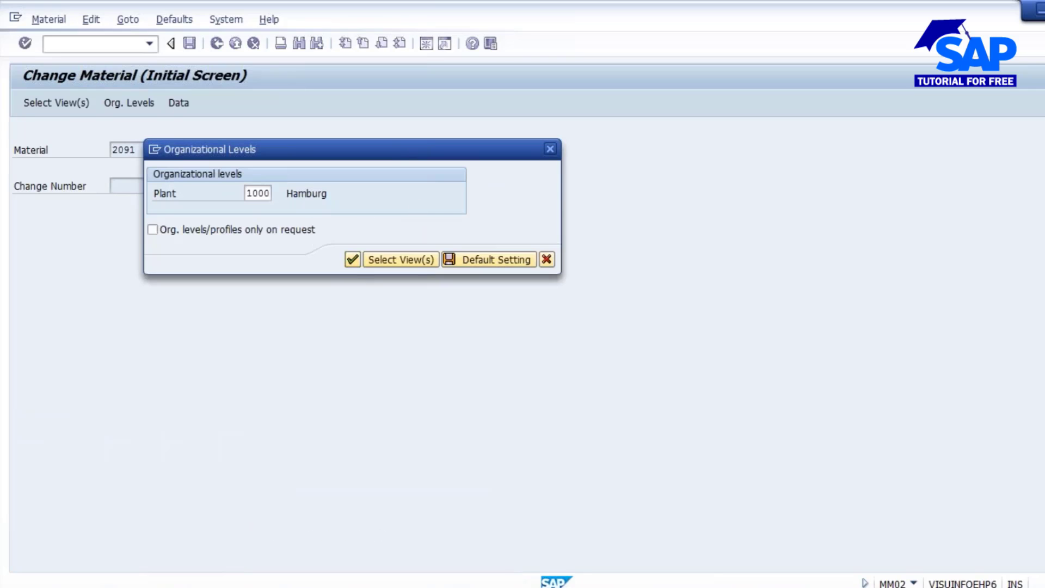
Check the Other Inspection type in the material's inspection setup, and save the material.
click(447, 258)
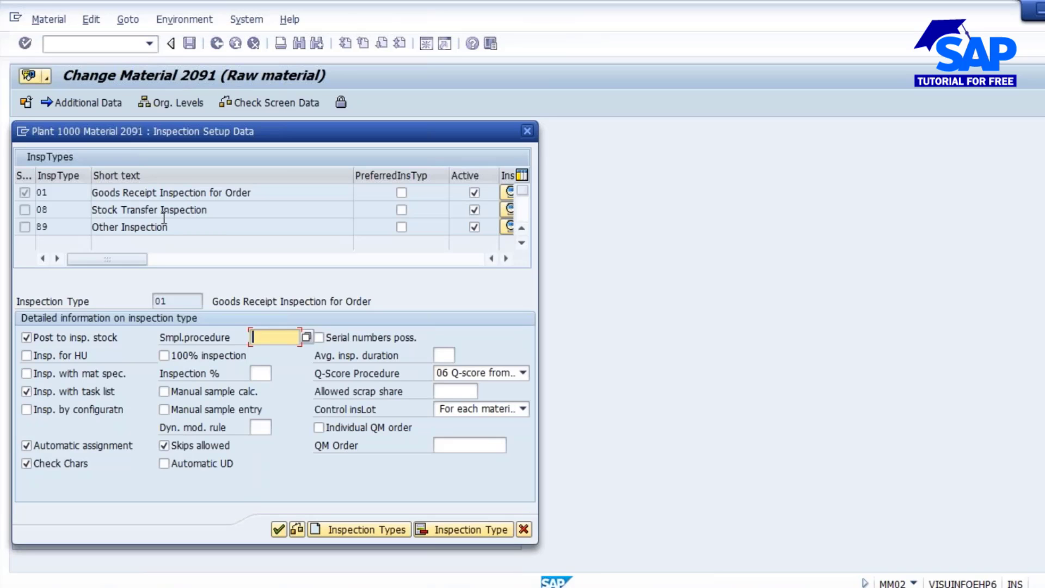
drag(172, 227, 69, 227)
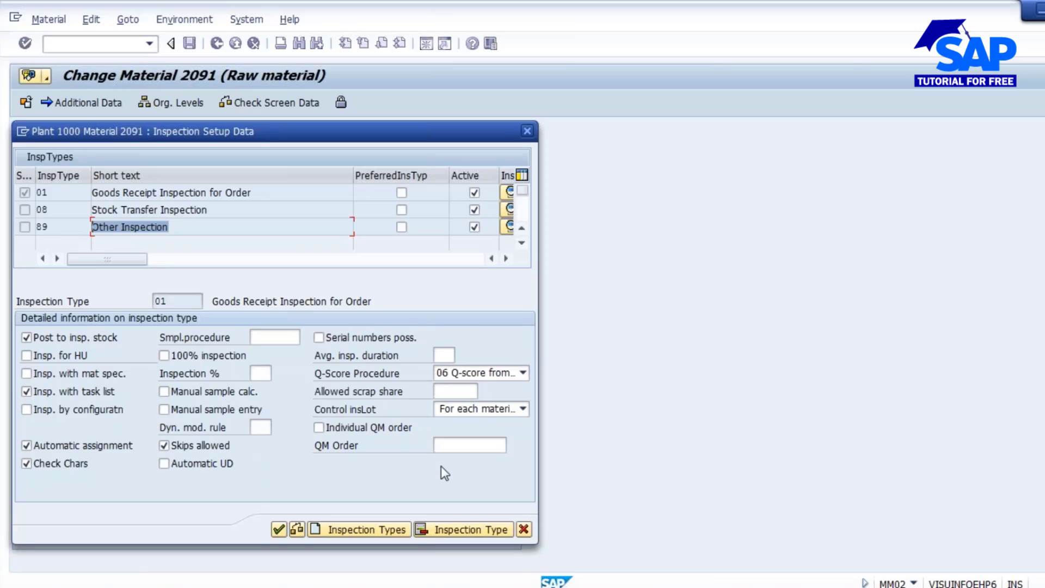
click(279, 529)
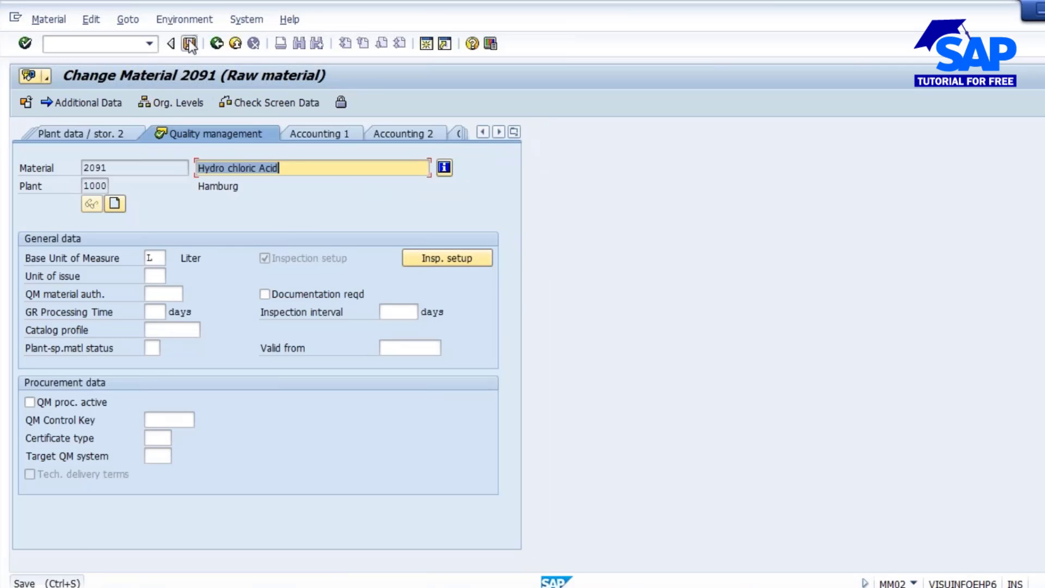
click(189, 44)
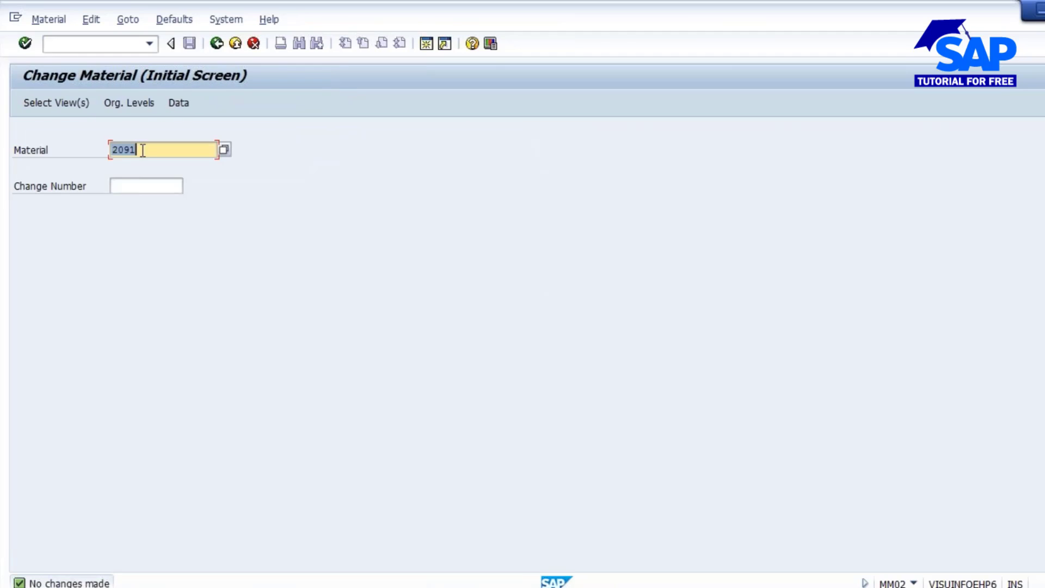
Start a manual inspection lot with transaction QA01 for material 2091 in plant 1000 with lot origin 89.
click(86, 43)
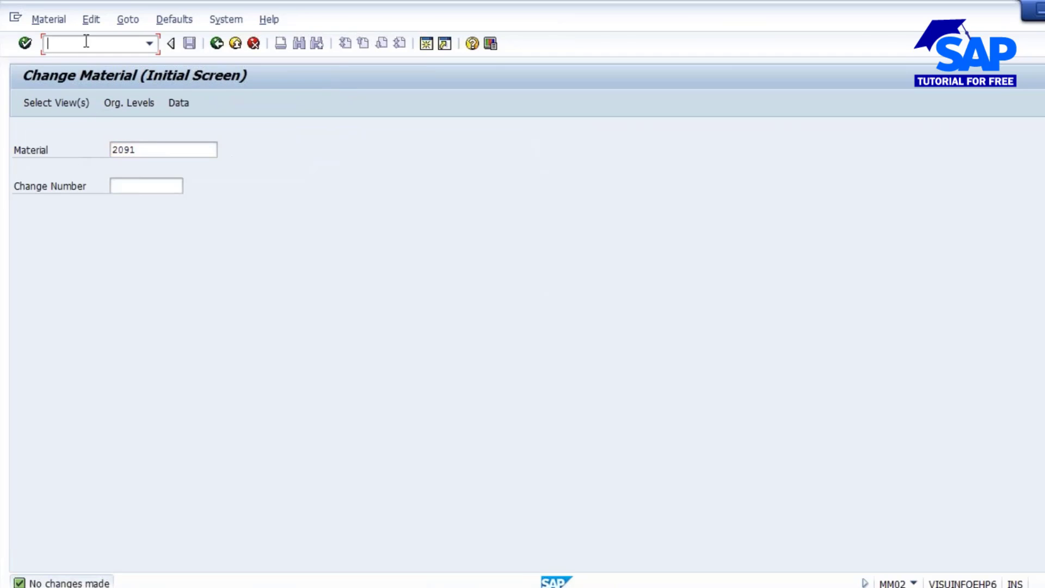
text(/NQA01)
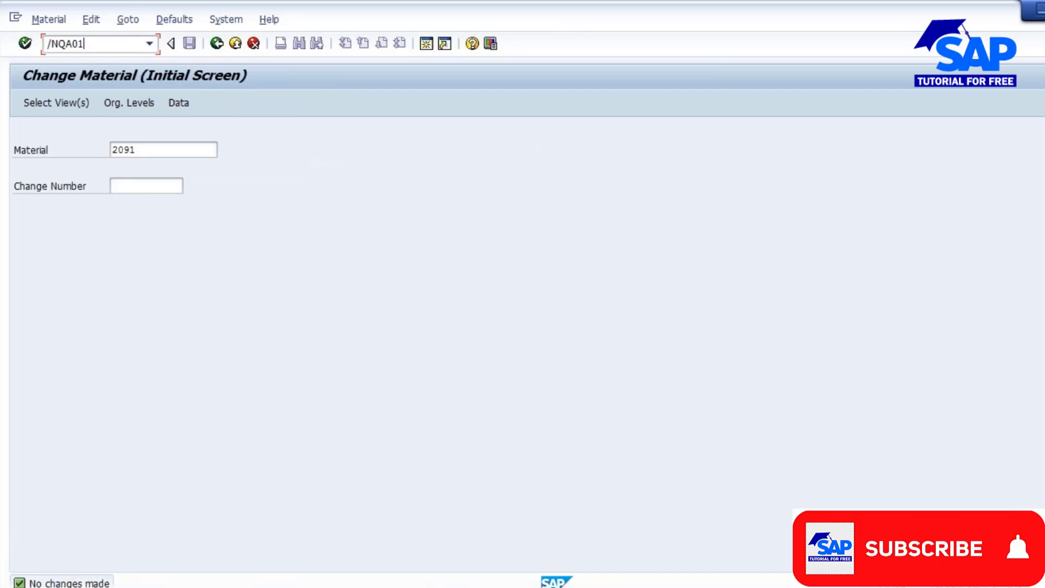
key(Return)
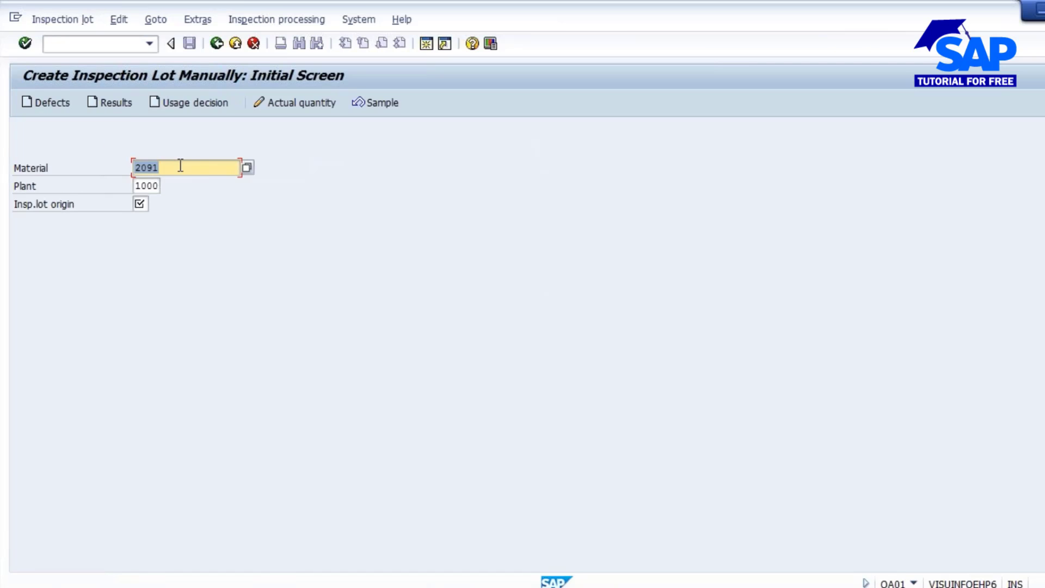
click(145, 188)
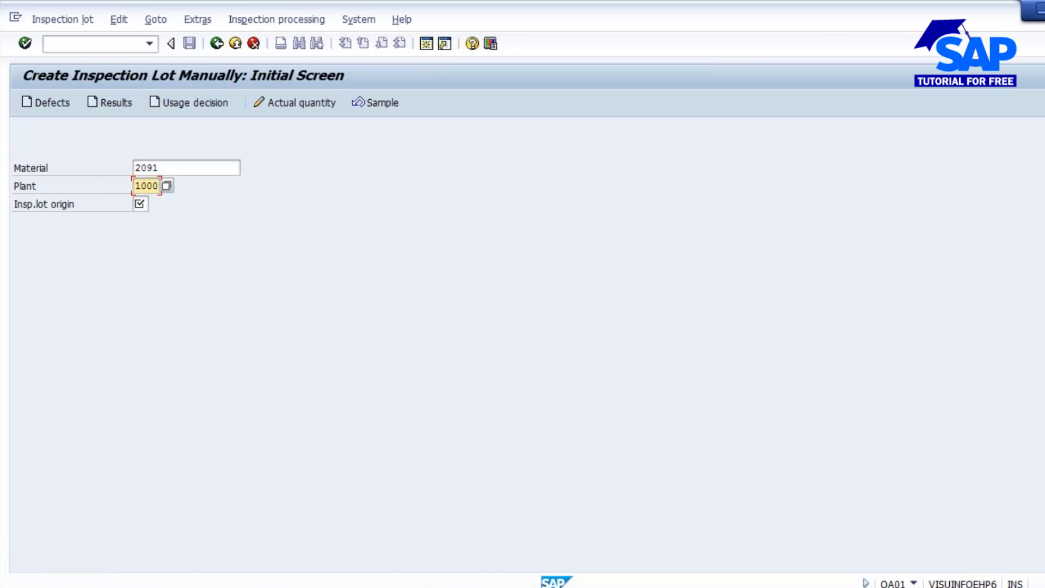
click(140, 204)
text(89)
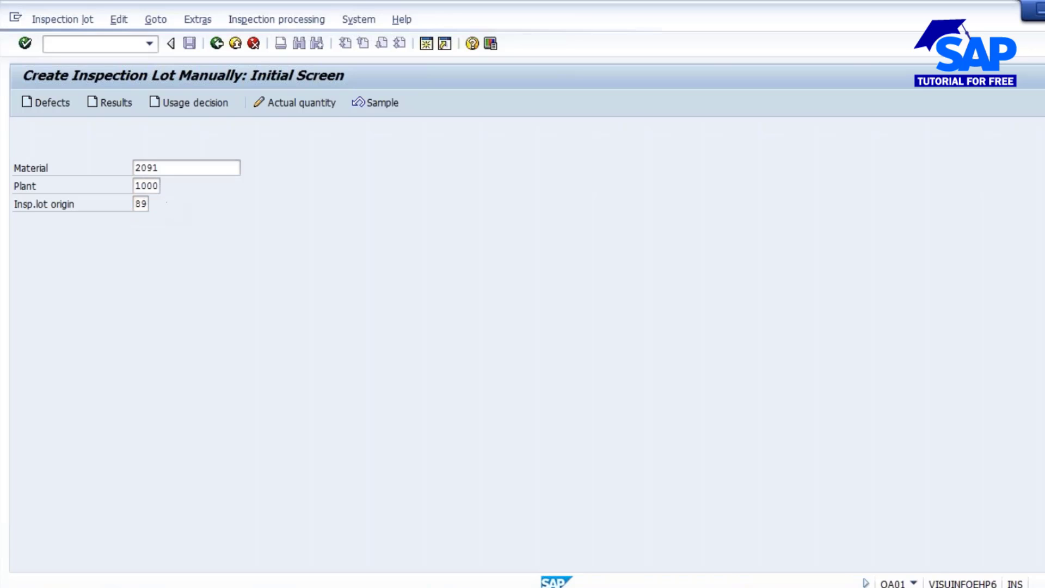
key(Return)
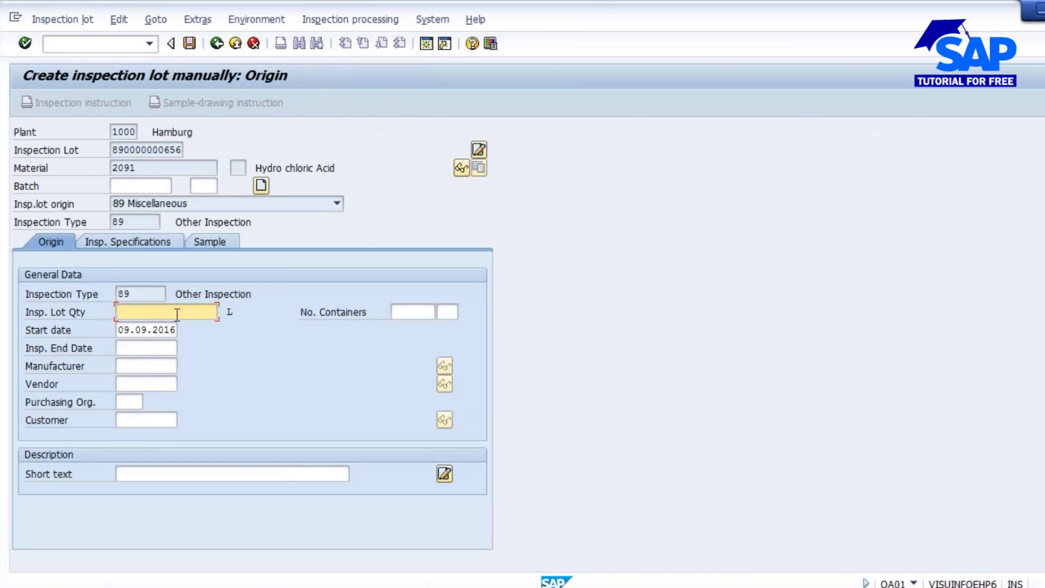
Set the inspection lot quantity to 100 L and create a batch with internal number allocation.
text(100)
click(329, 363)
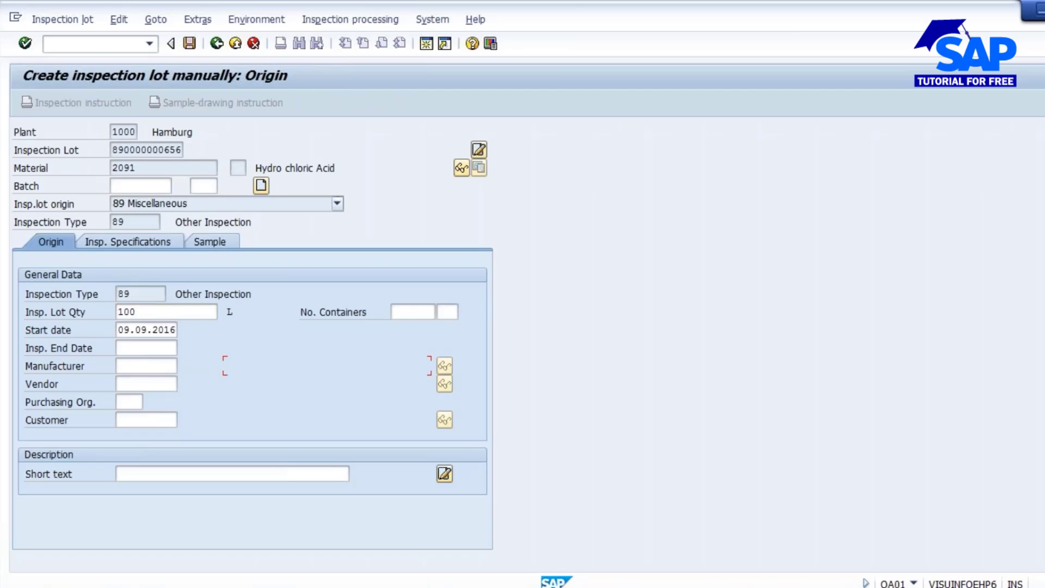
click(261, 186)
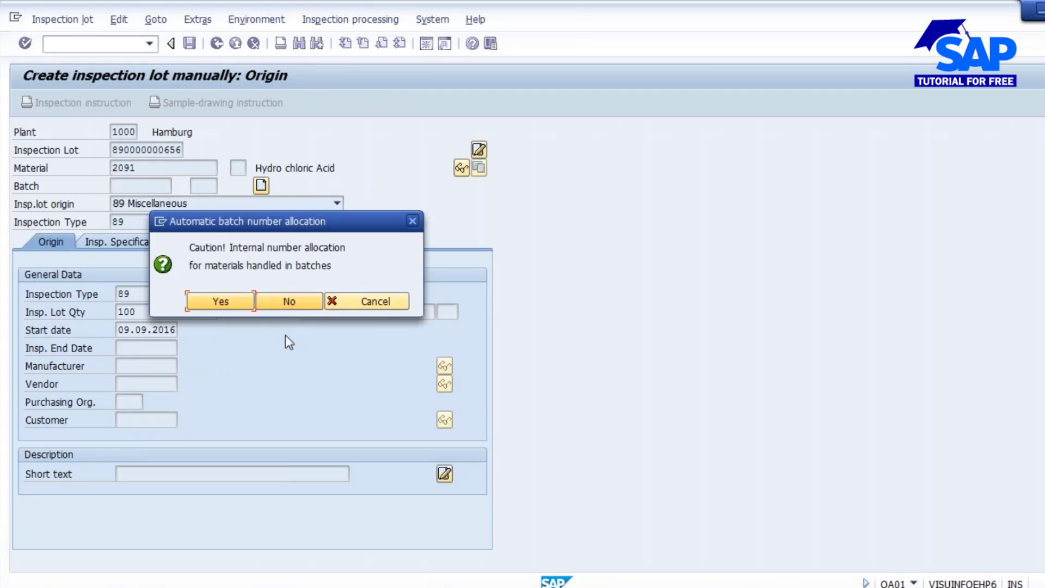
click(232, 306)
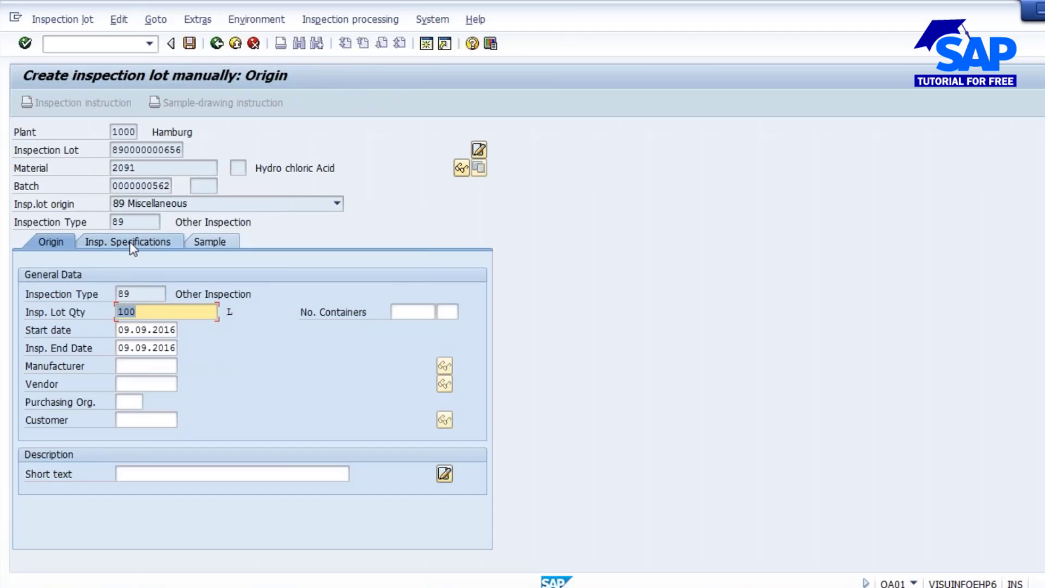
Set the usage to 5 in the lot's inspection specifications and assign the matching inspection plan.
click(129, 242)
click(109, 388)
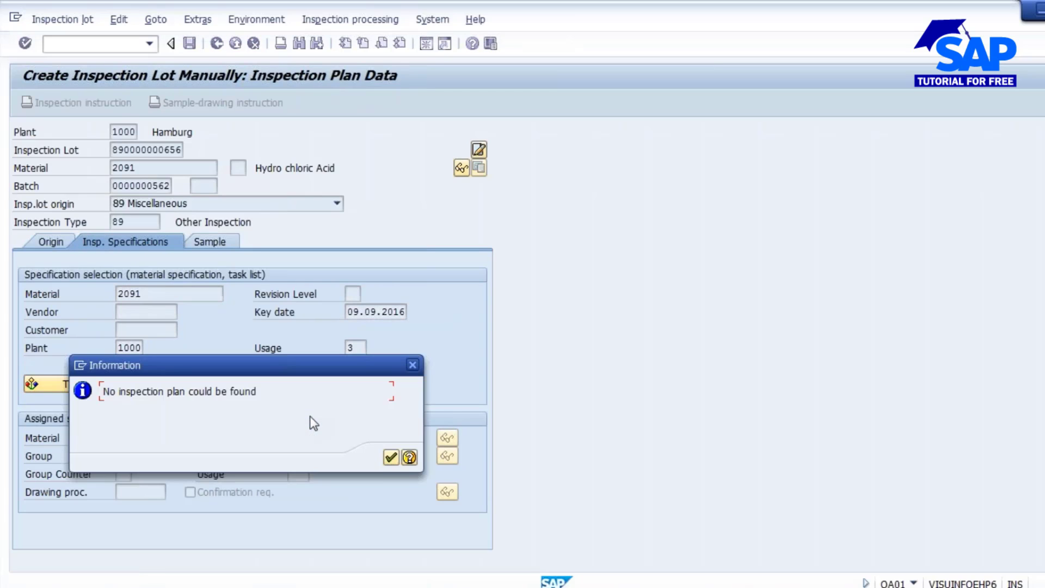
click(393, 458)
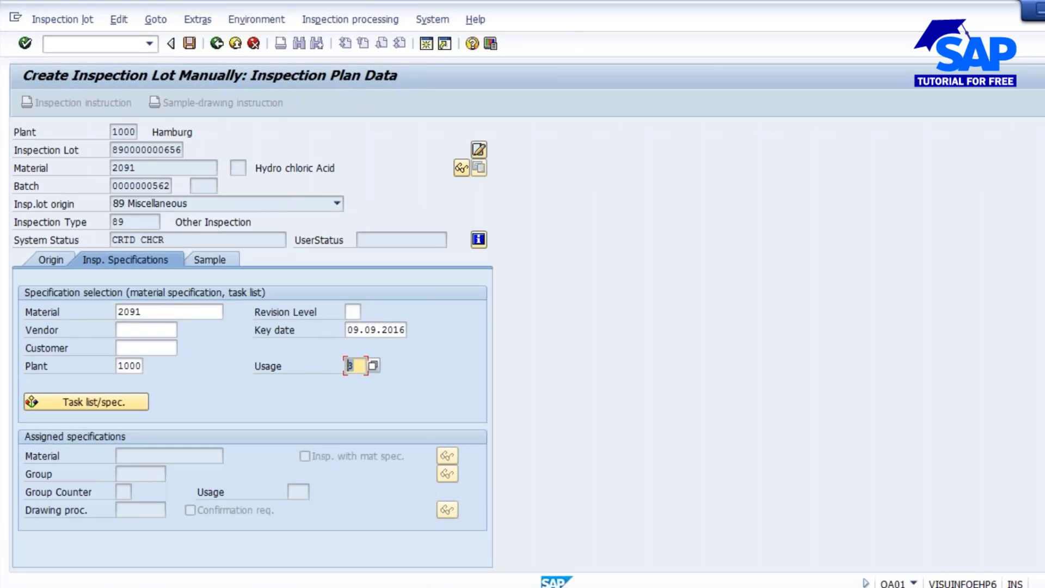
text(5)
click(97, 400)
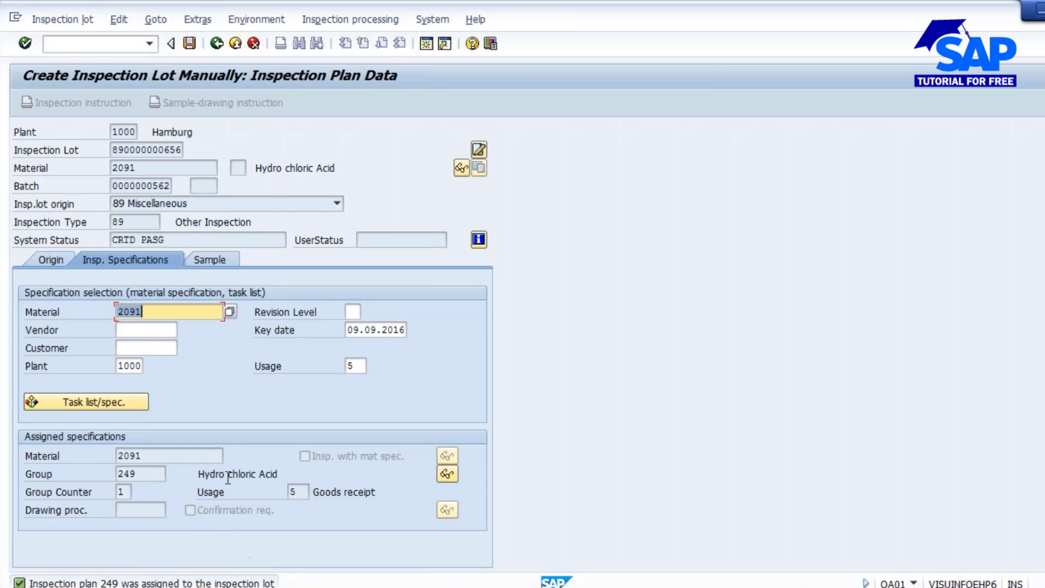
Calculate the inspection lot's sample size and save the lot.
click(207, 257)
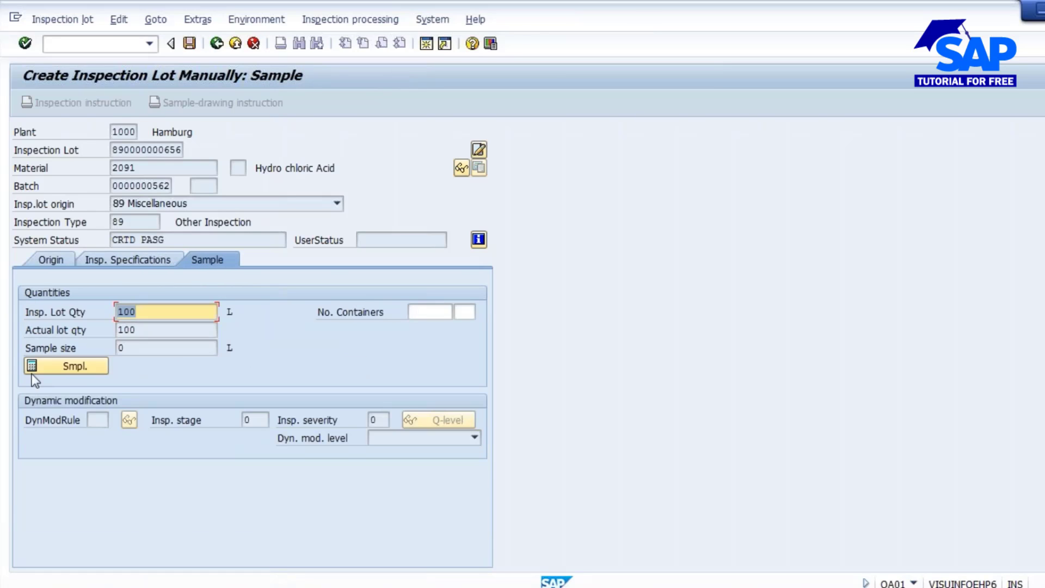
click(61, 366)
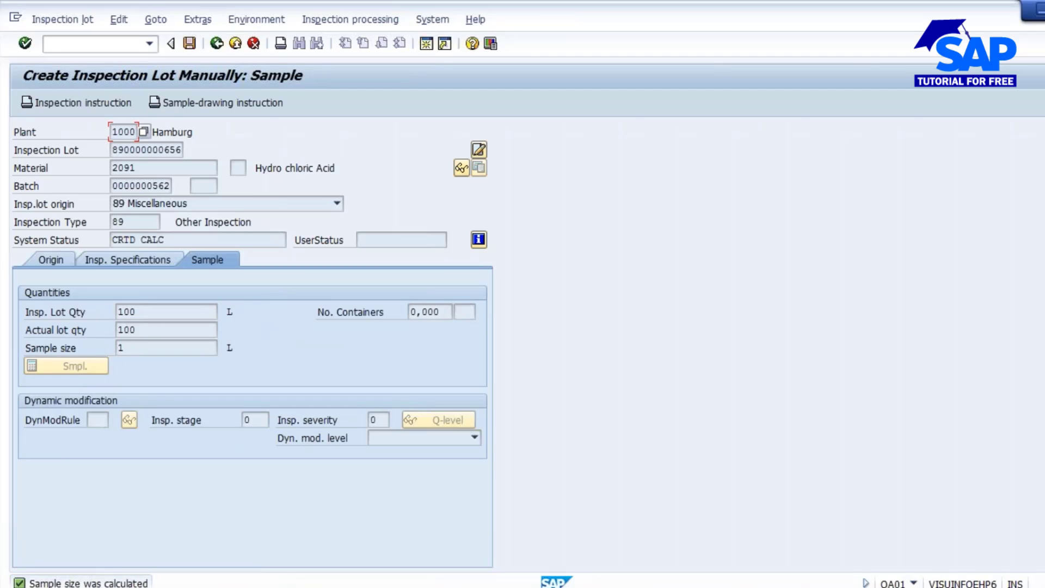
drag(129, 350, 95, 350)
click(190, 43)
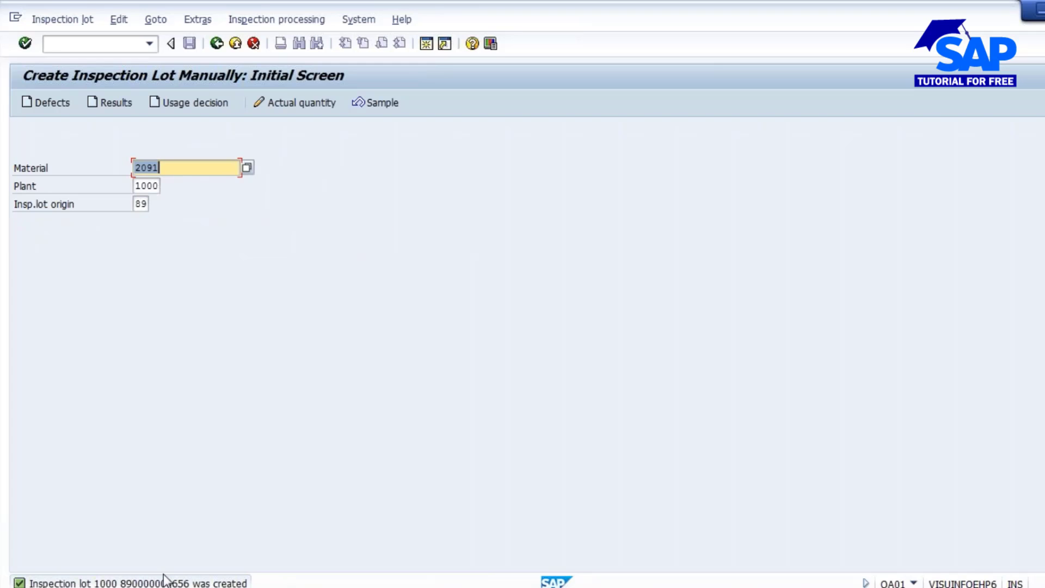
Switch from creating to changing the saved inspection lot.
click(58, 19)
click(65, 75)
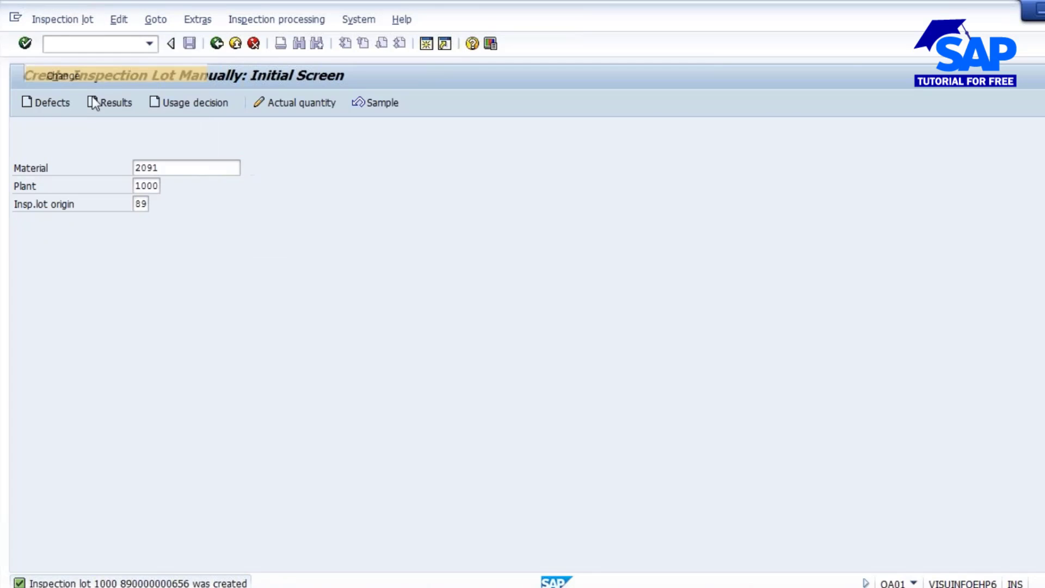
Switch to the PowerPoint presentation and review the slide on document assignment for inspection methods, then return to SAP.
click(630, 587)
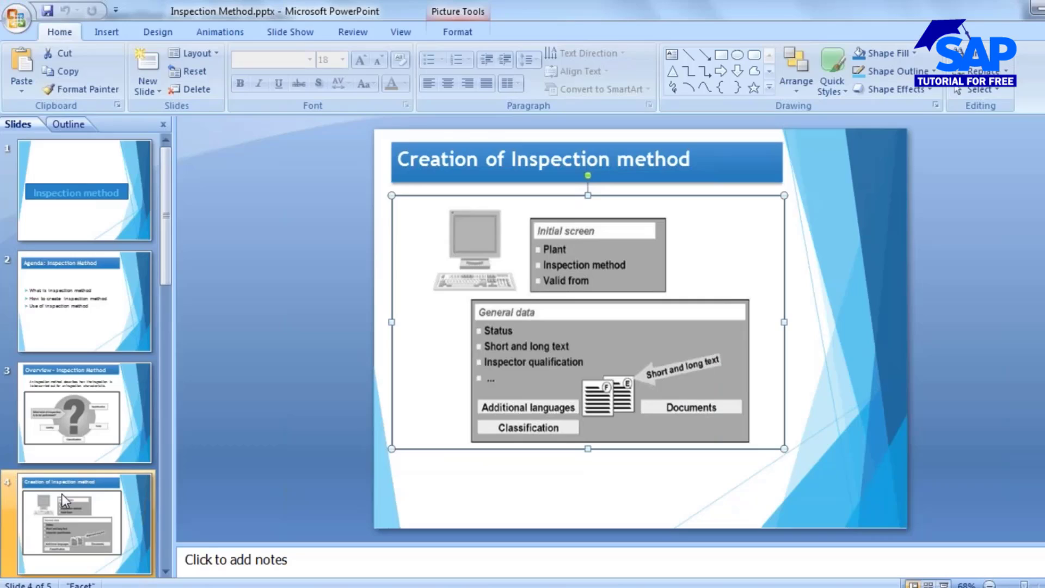
scroll(76, 484, down, 3)
click(83, 454)
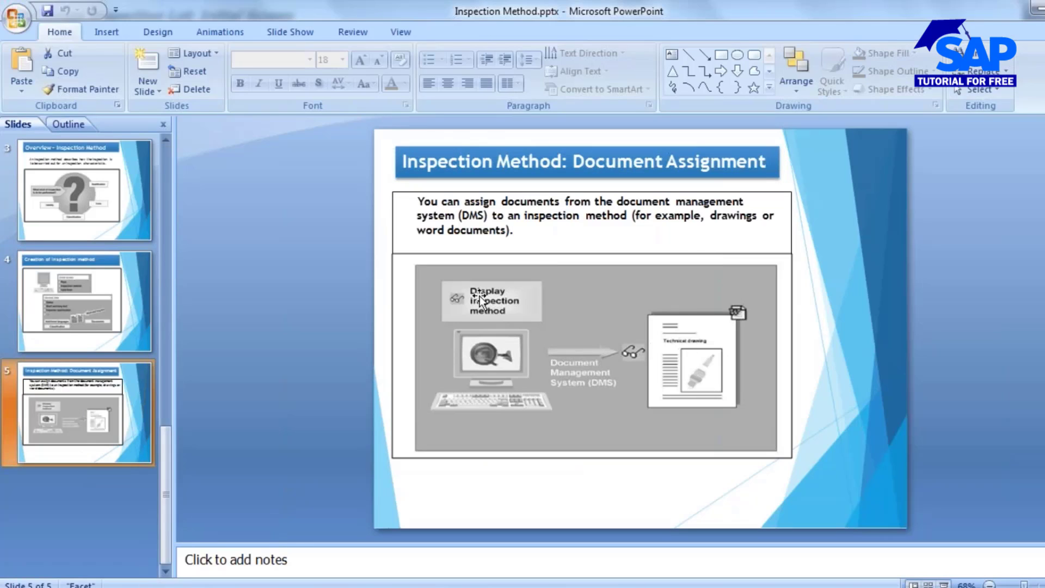
click(61, 318)
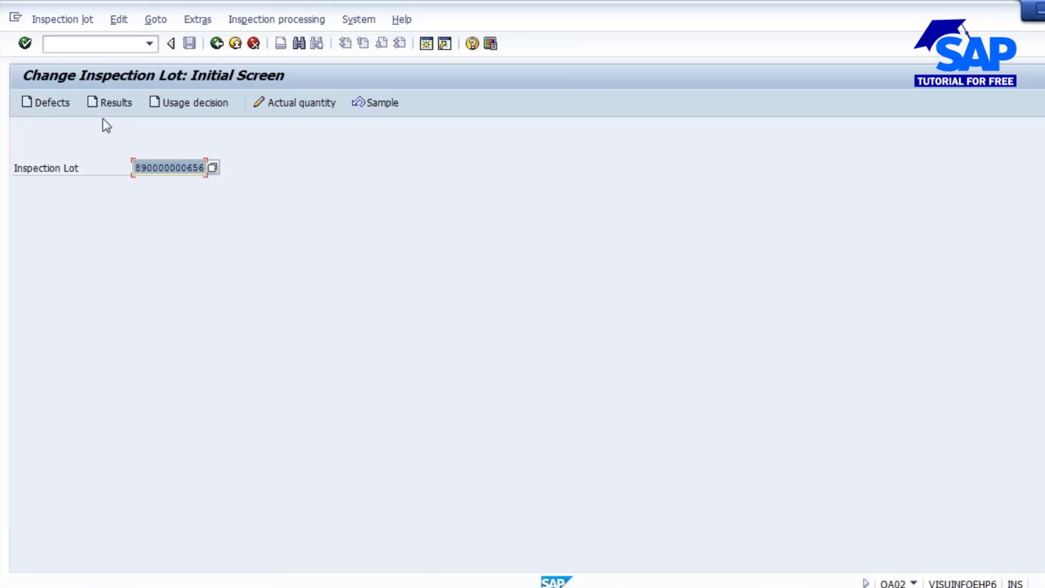
Open results recording for the inspection lot and enter operation 0010 to reach its characteristics.
click(115, 103)
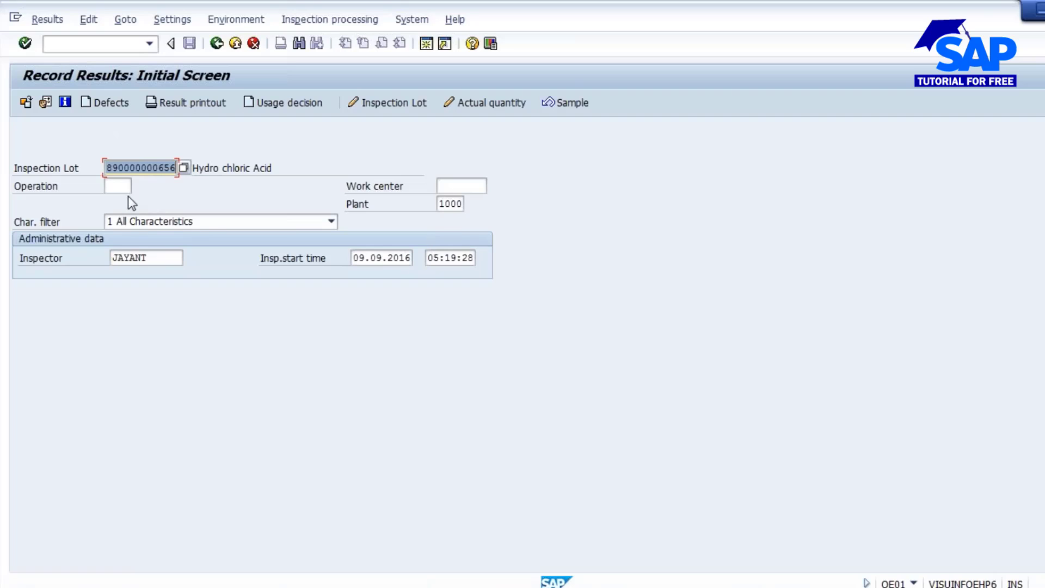
click(123, 186)
text(0010)
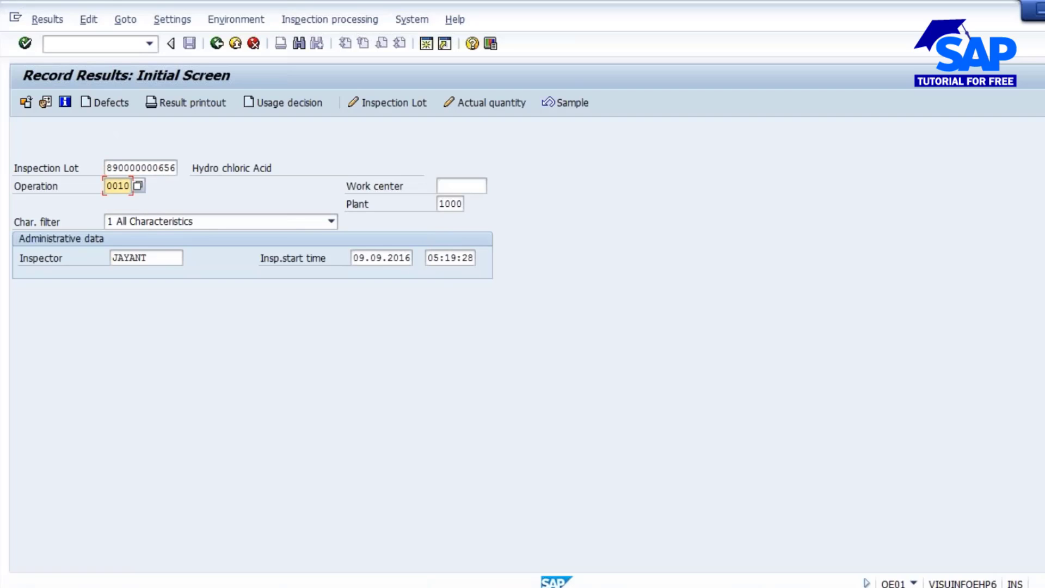
key(Return)
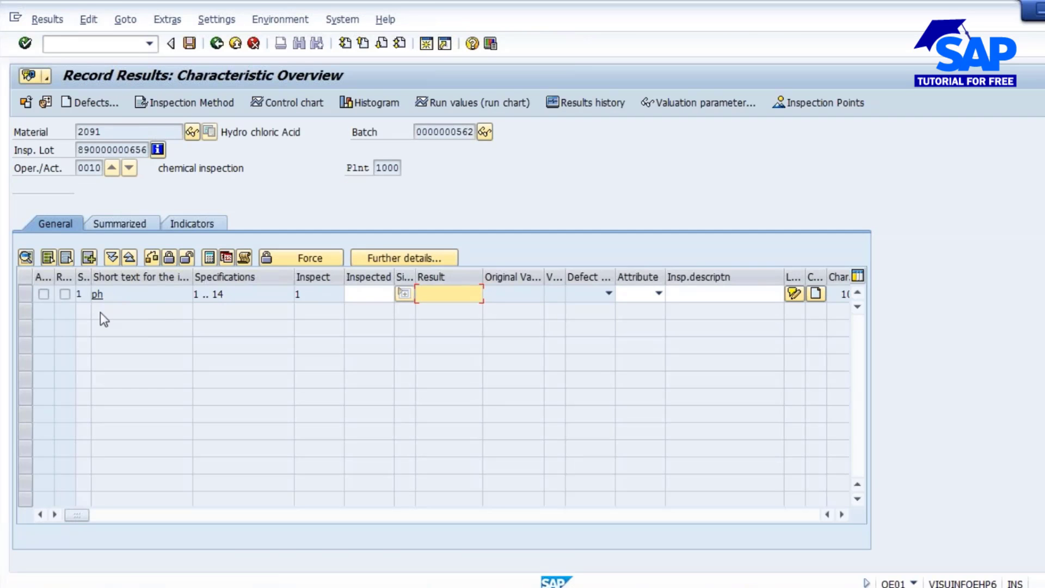
click(368, 295)
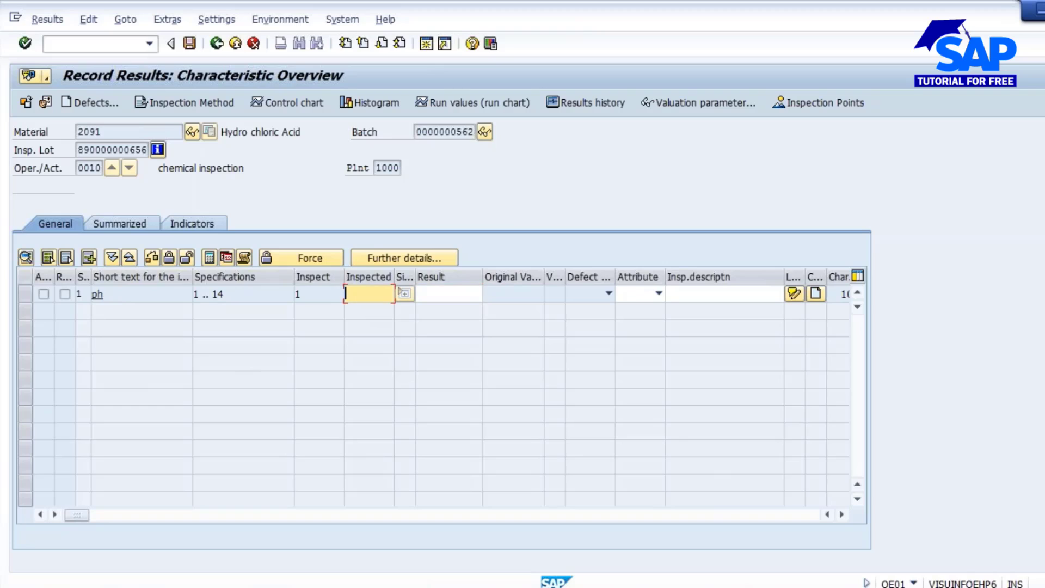
text(1)
drag(356, 294, 303, 290)
key(Delete)
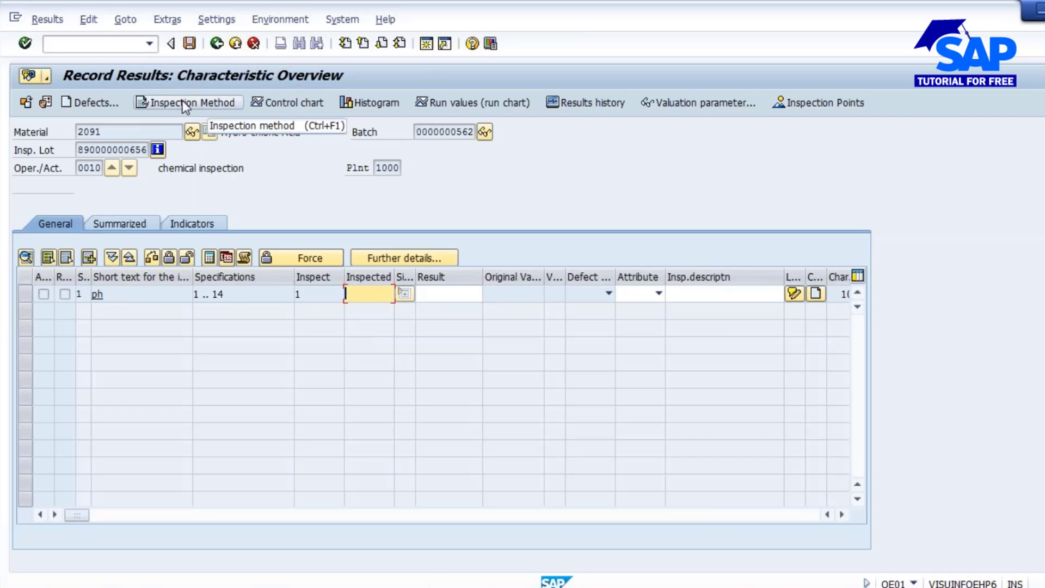
Select the ph characteristic and display its inspection method's long text to read the measuring instructions.
click(25, 293)
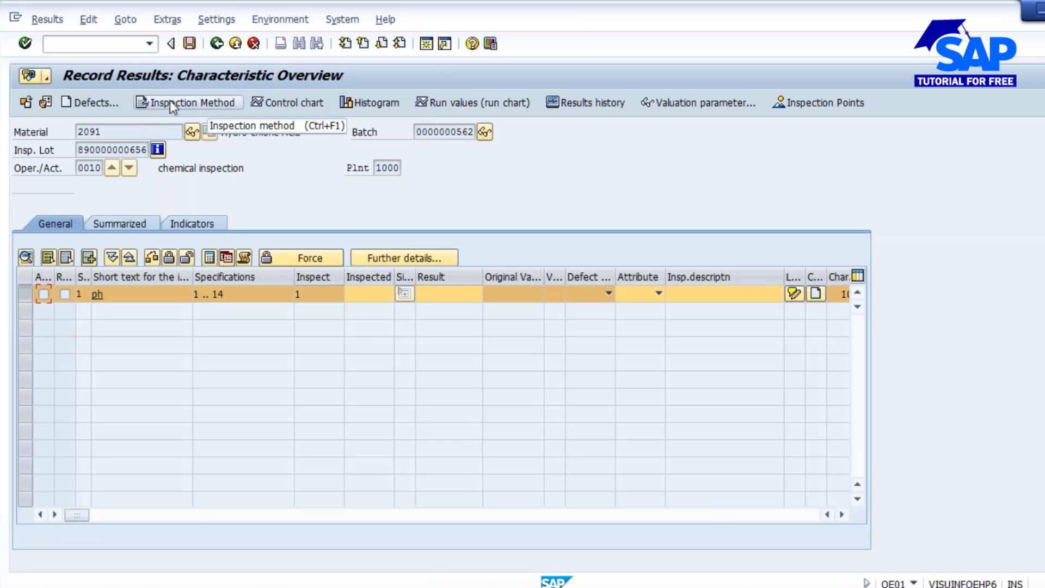
key(Return)
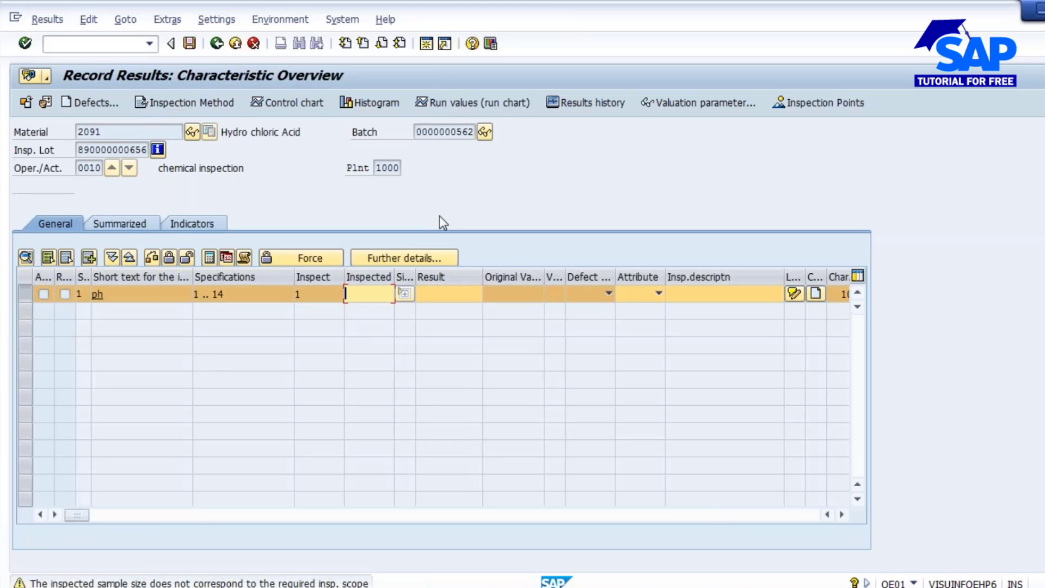
key(ctrl+F1)
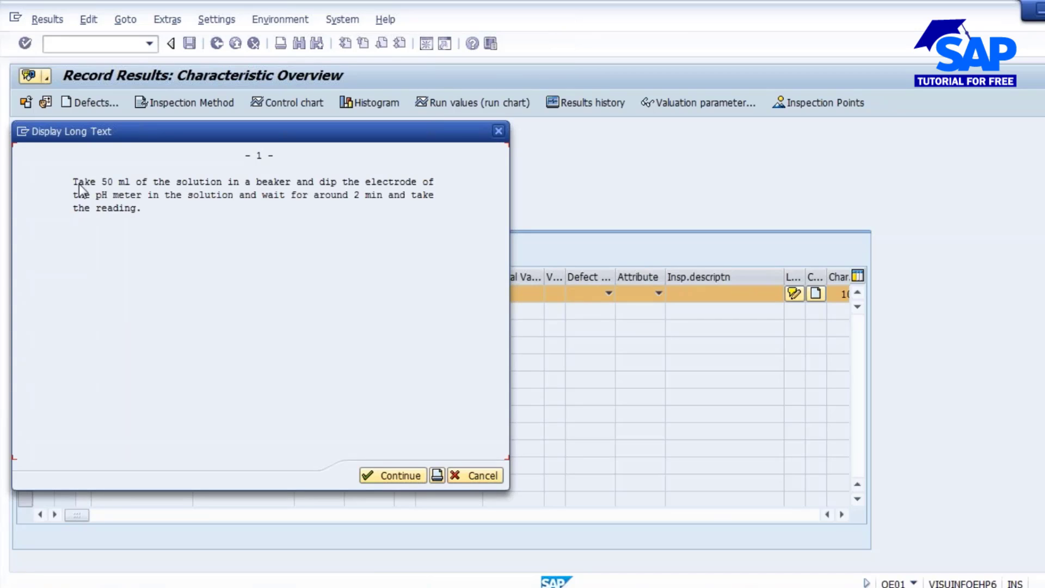
drag(74, 180, 251, 185)
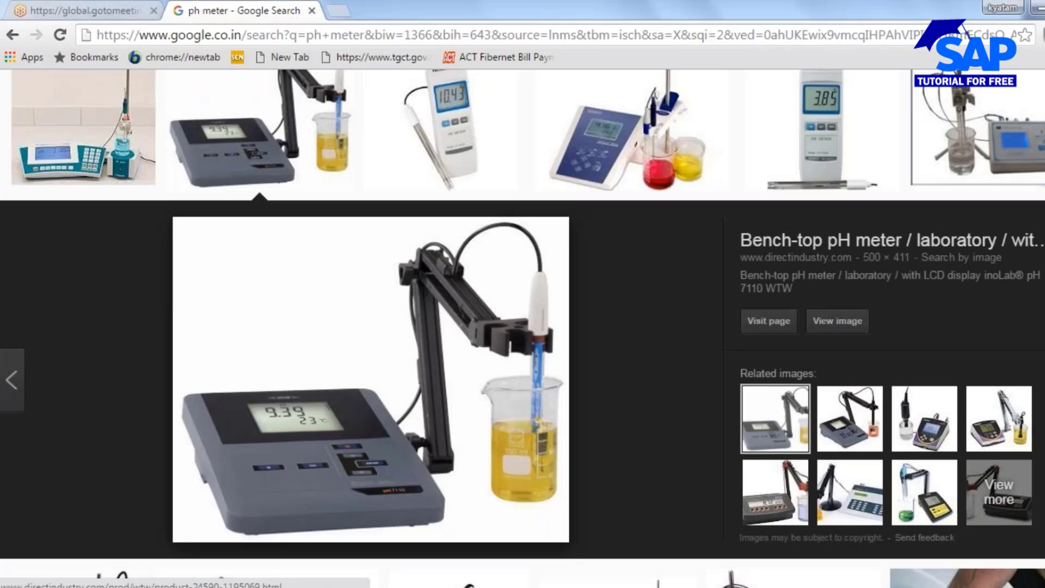
Switch to the browser and search Google for "quality control laboratory".
click(13, 35)
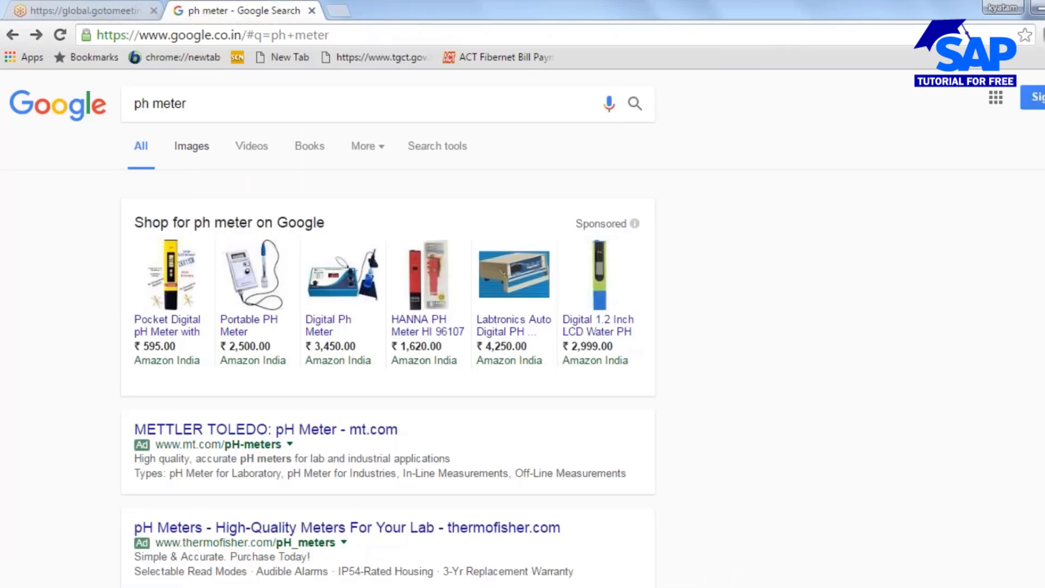
triple_click(206, 104)
text(QUAL)
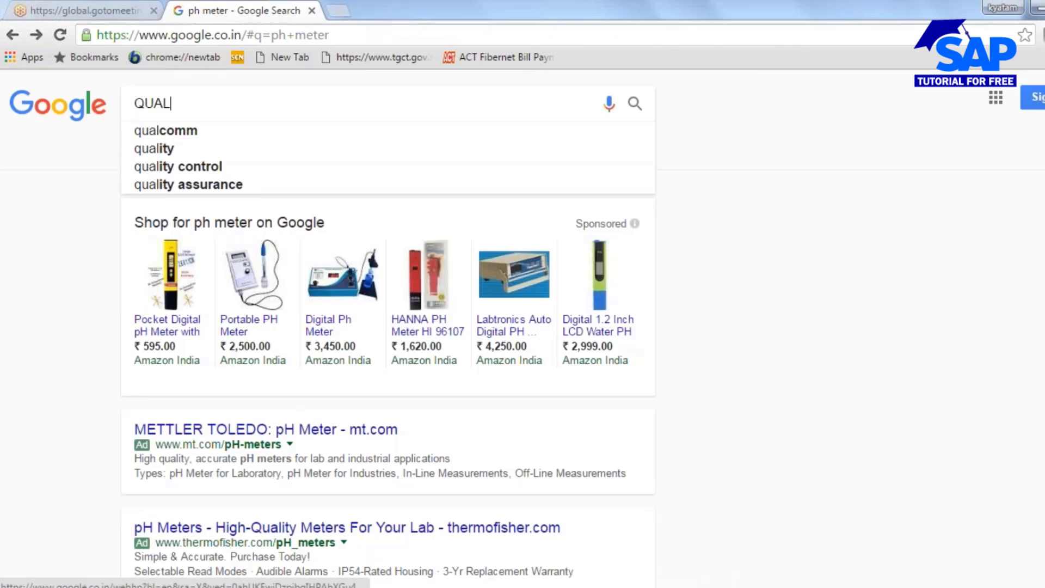
text(ITY C)
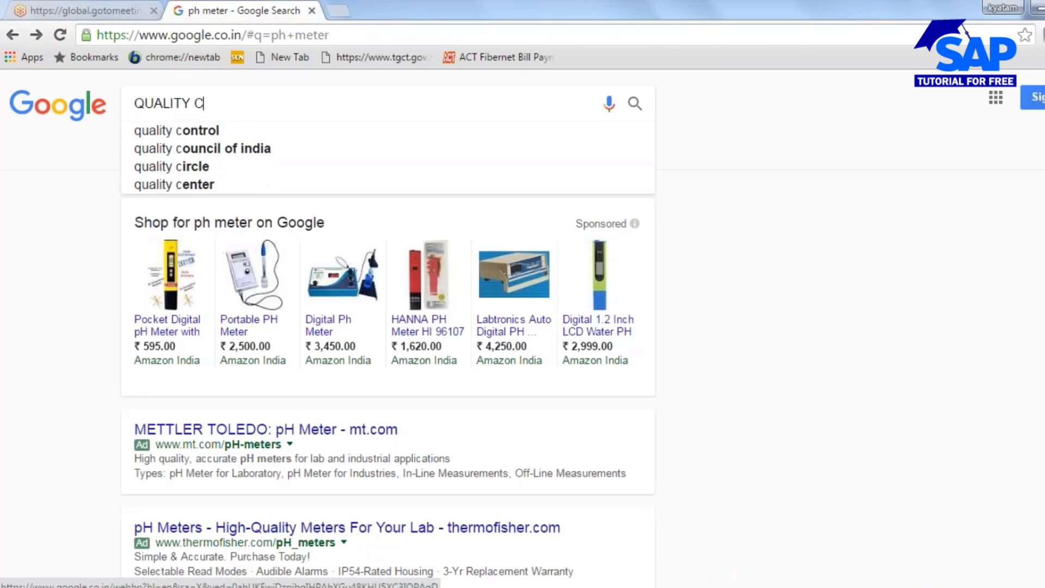
text(ONRRO)
key(BackSpace)
key(BackSpace)
key(BackSpace)
key(BackSpace)
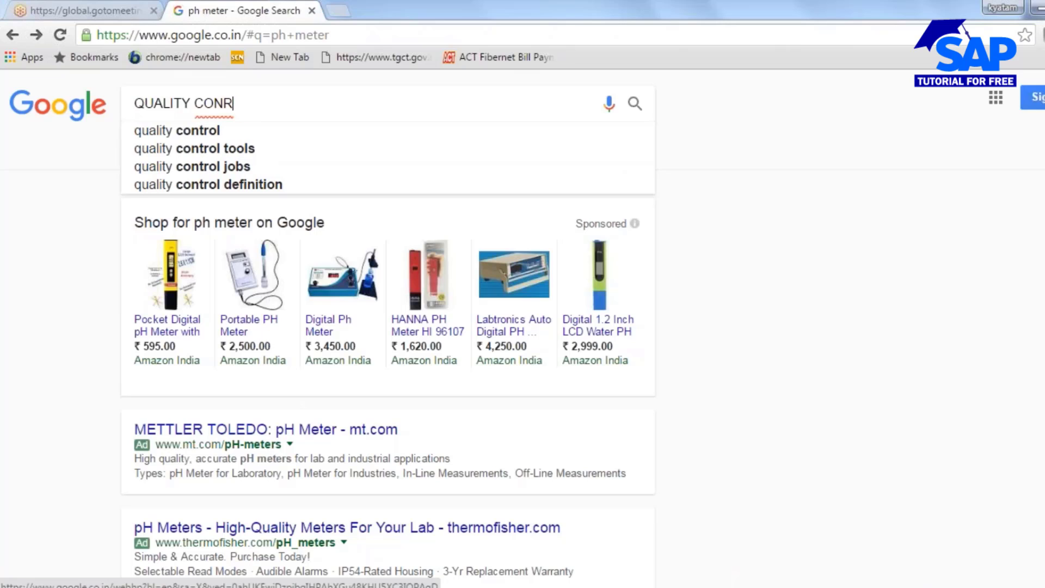
text(TROL LAB)
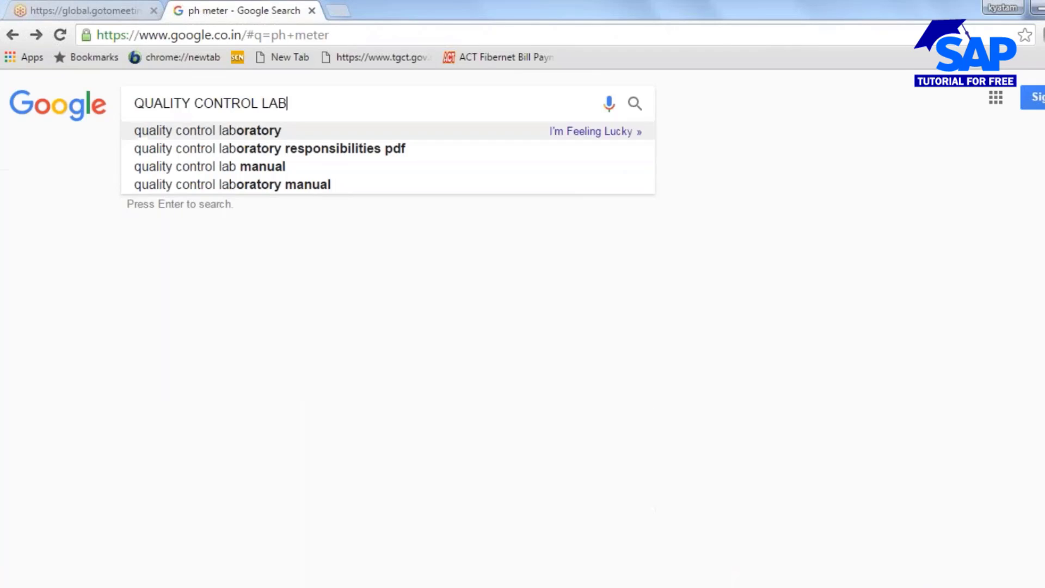
click(278, 131)
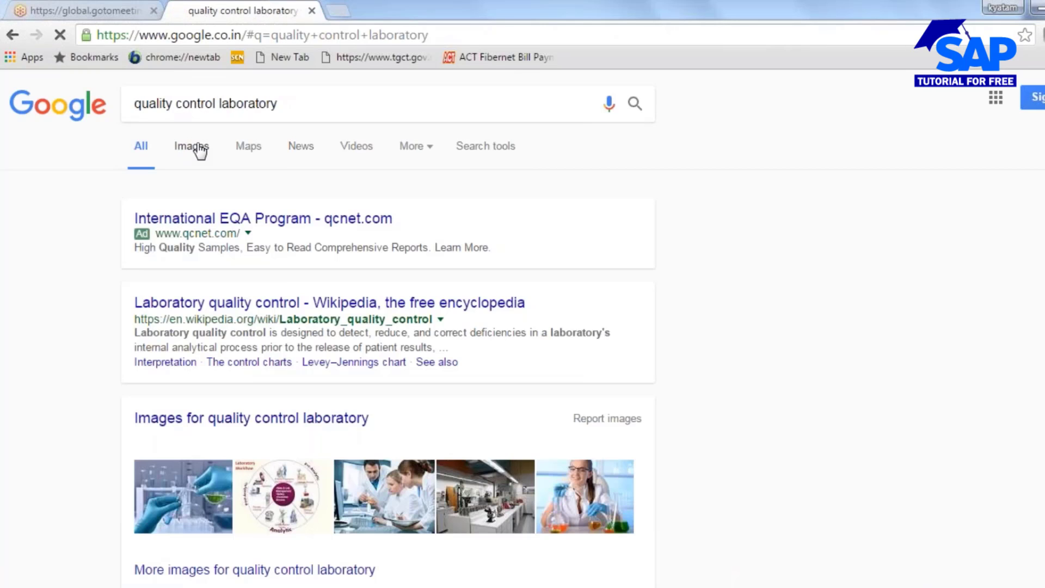
Show the image results for the Pharmaceutical Industry suggestion and enlarge the photo of the woman working at a laboratory bench.
click(197, 148)
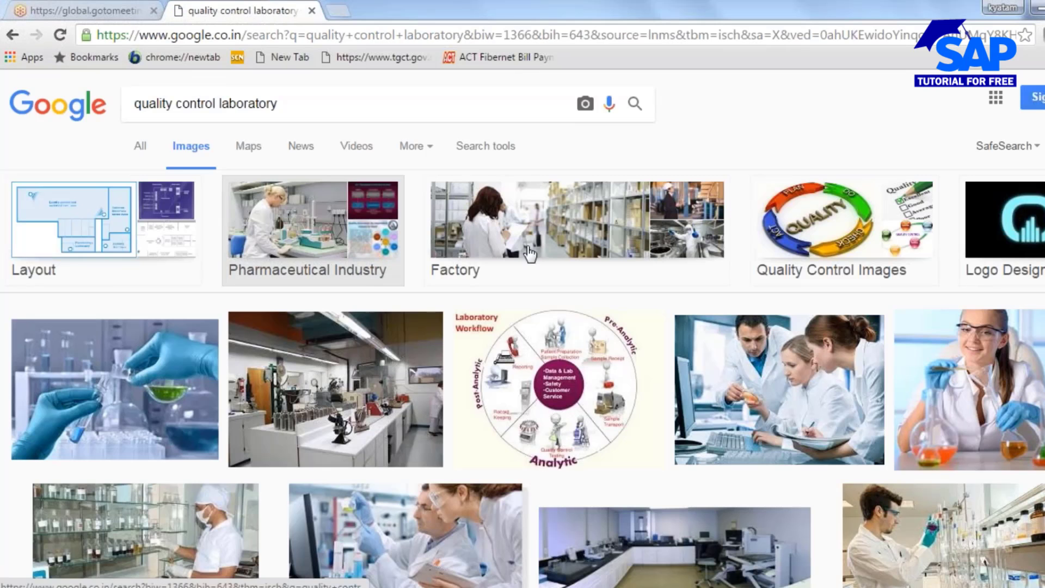
click(288, 223)
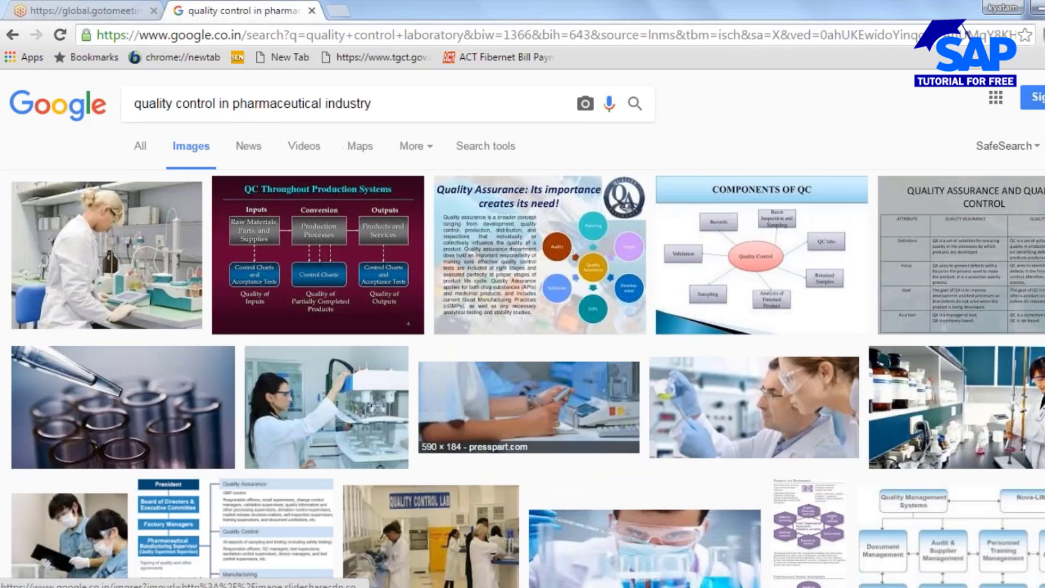
click(107, 289)
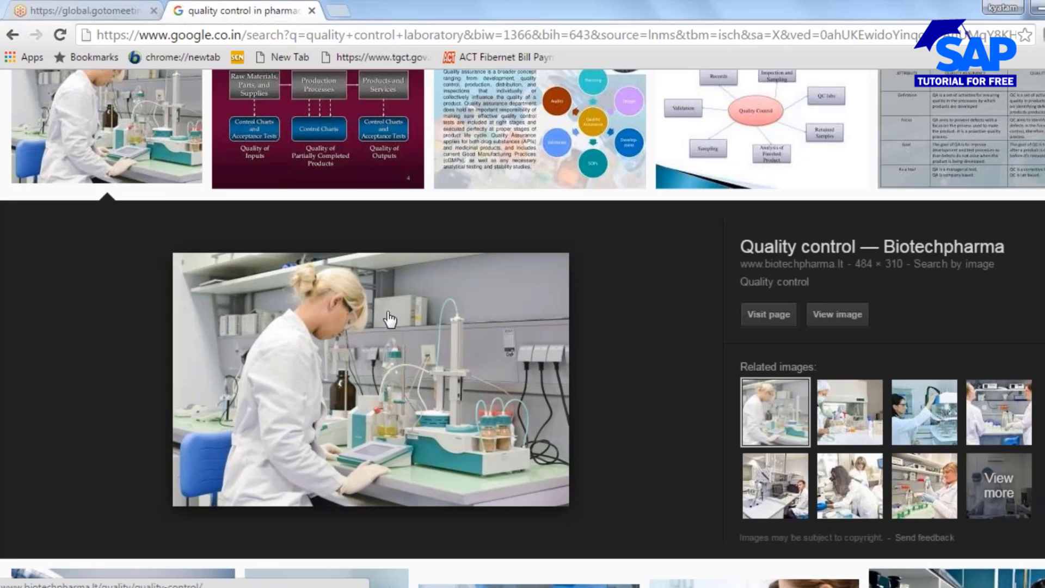
Return to results recording in SAP and save 1 inspected unit with a result of 9 for the ph characteristic.
mouse_move(727, 504)
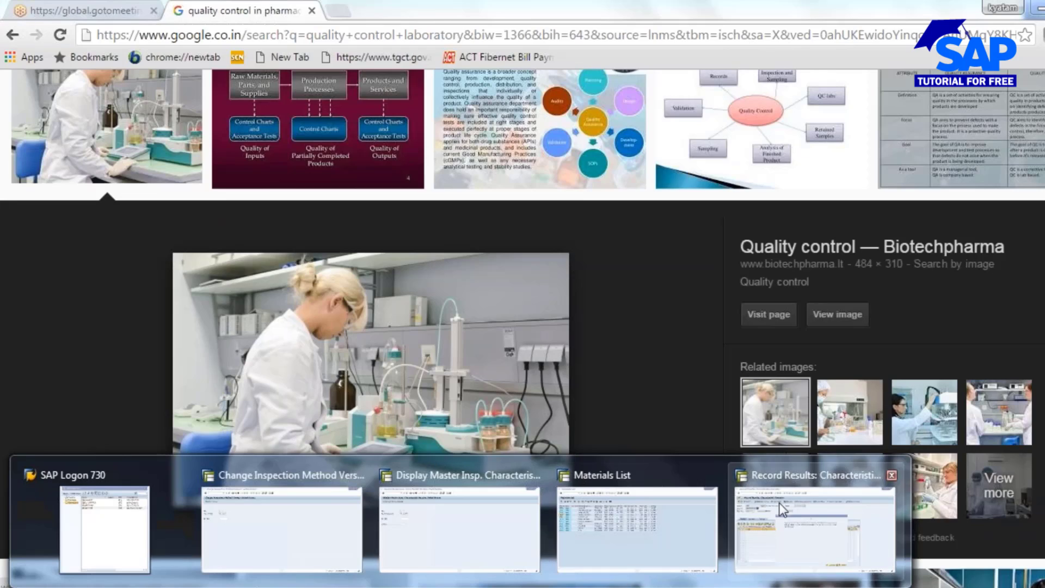
click(794, 525)
click(681, 545)
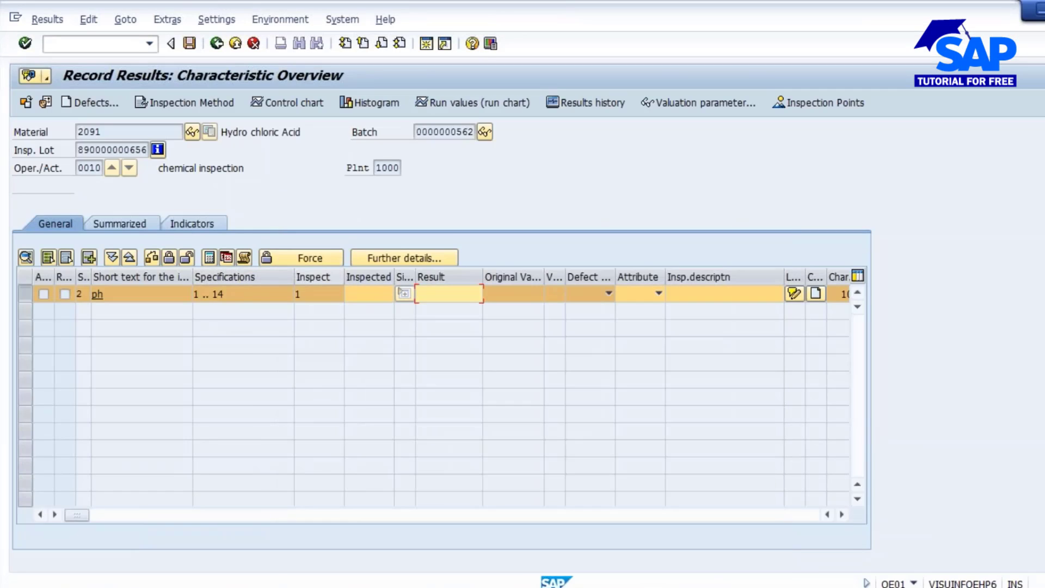
click(369, 294)
text(1)
key(Tab)
text(9)
key(Return)
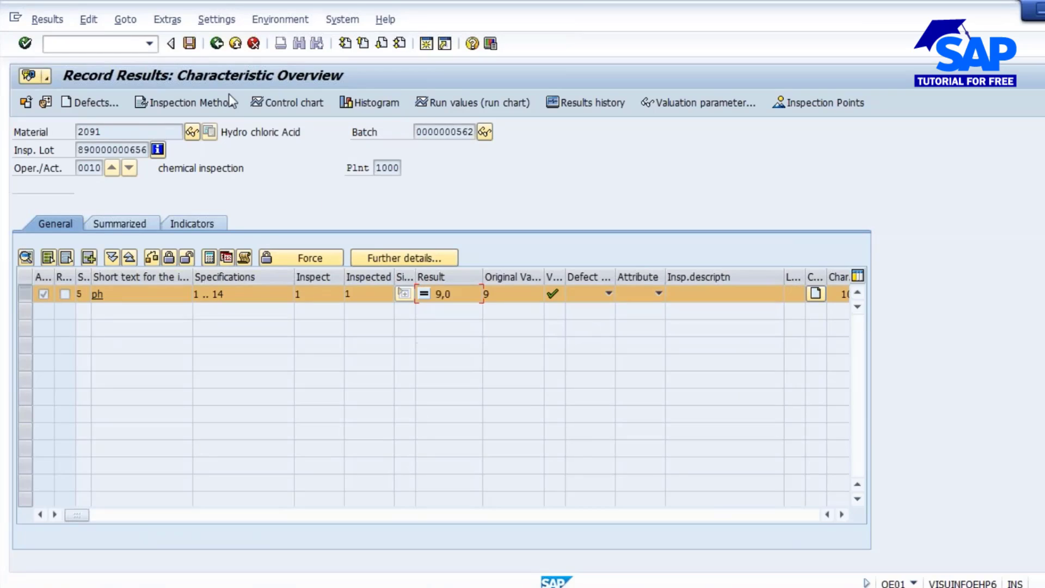
click(190, 44)
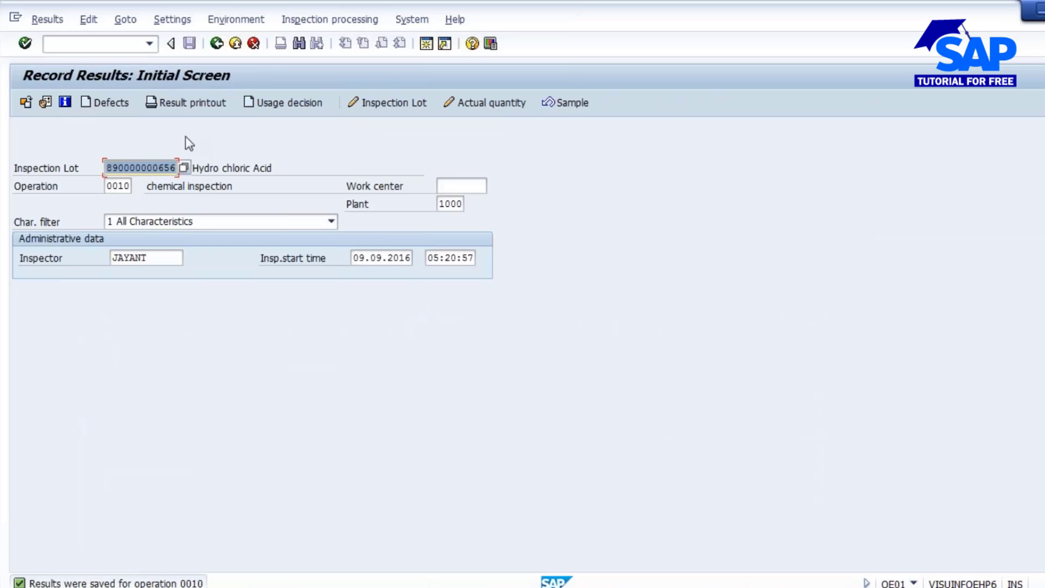
Open the inspection lot for changing with transaction QA02, check its origin data and status, and leave it.
click(75, 44)
text(/)
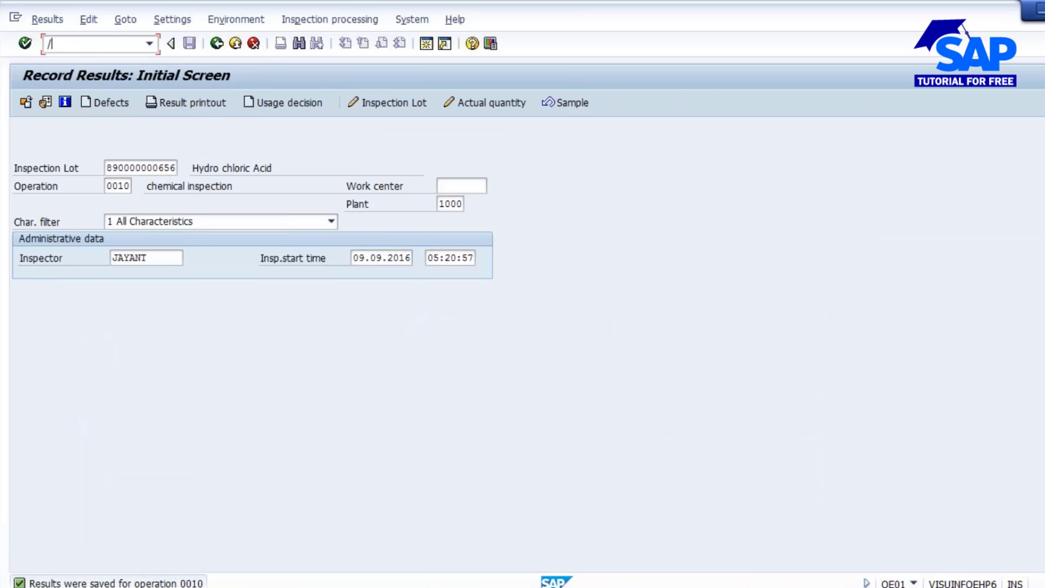
text(nqa02)
key(Return)
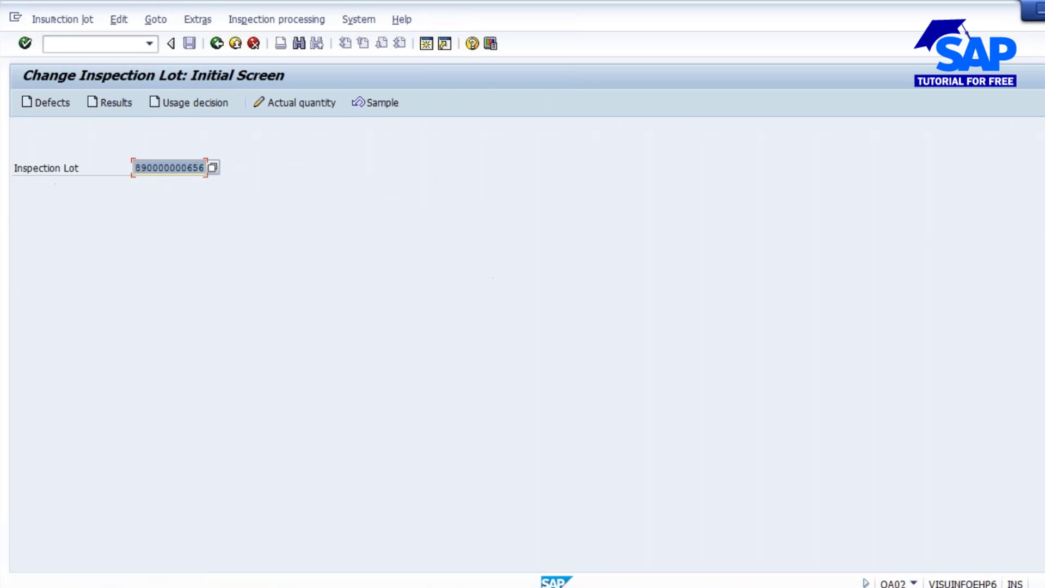
key(Return)
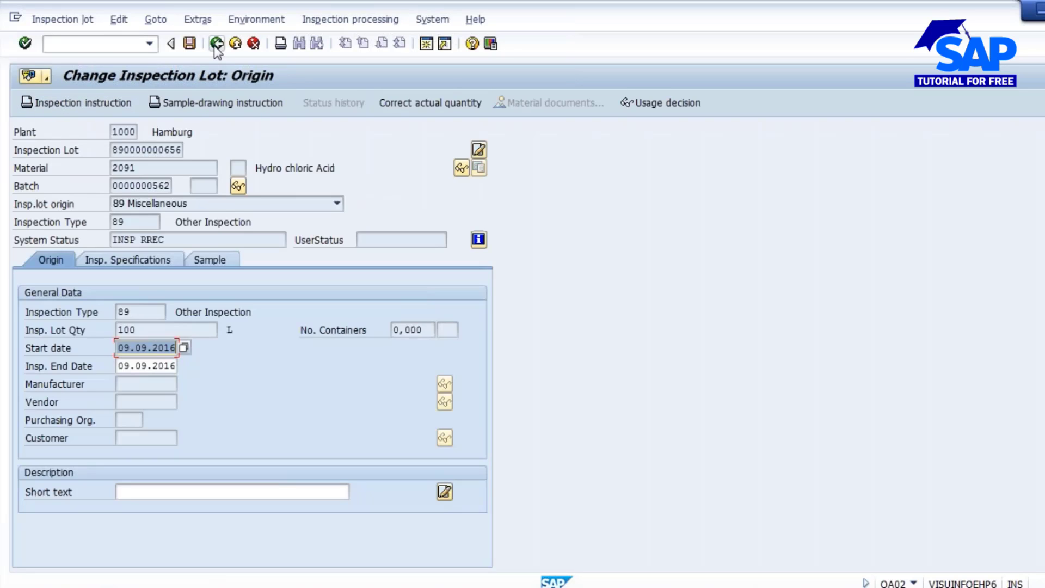
click(216, 45)
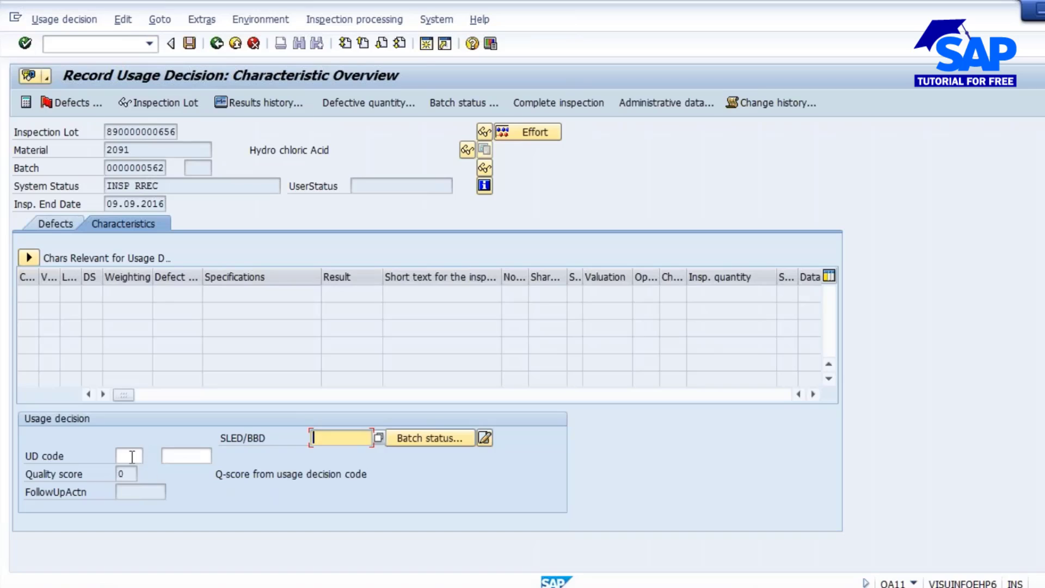
Record the lot's usage decision with the ACCEPT code A from code group 03 and save it.
click(132, 456)
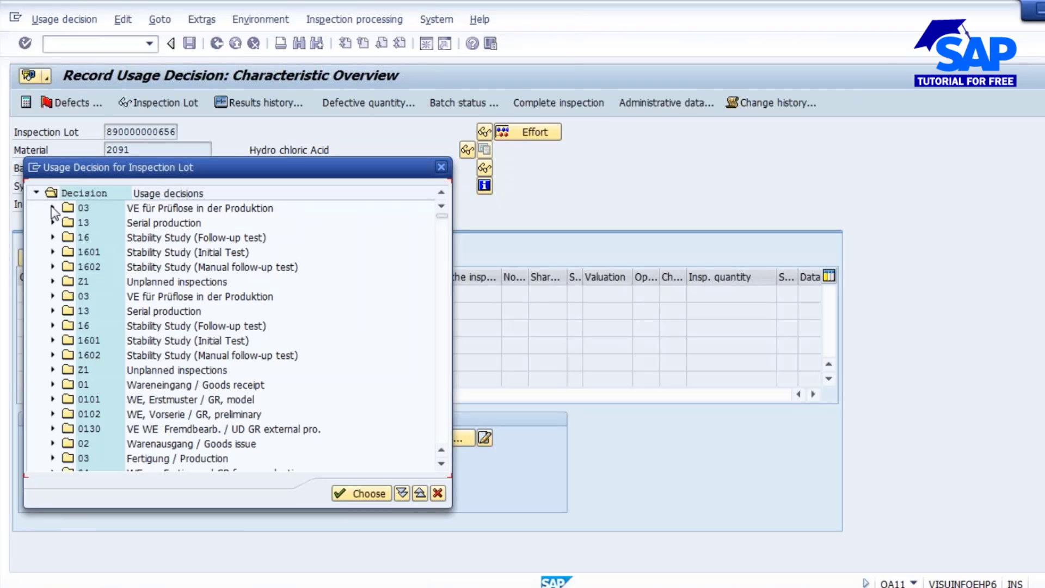
click(53, 209)
double_click(166, 223)
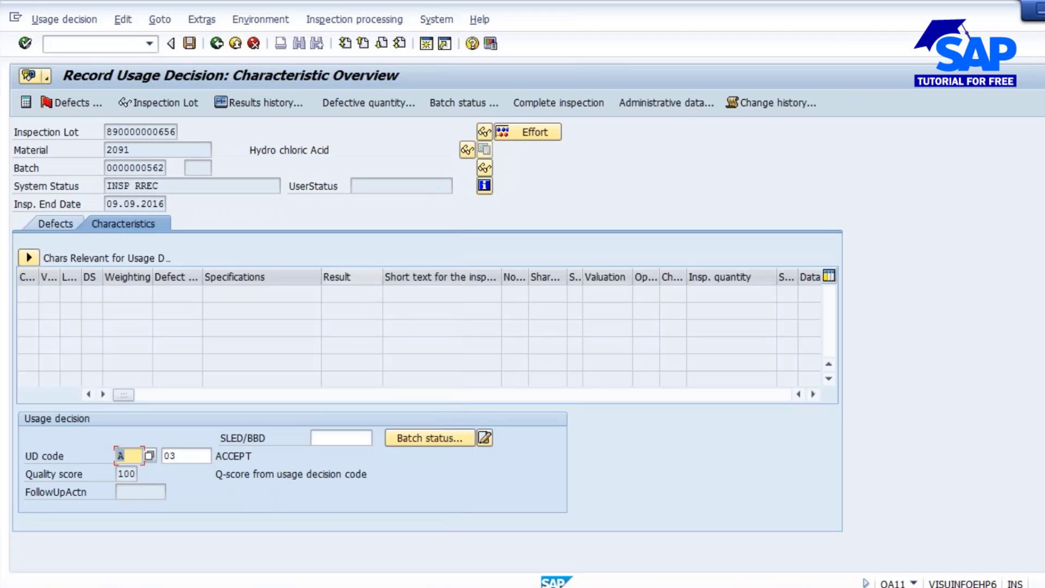
key(Return)
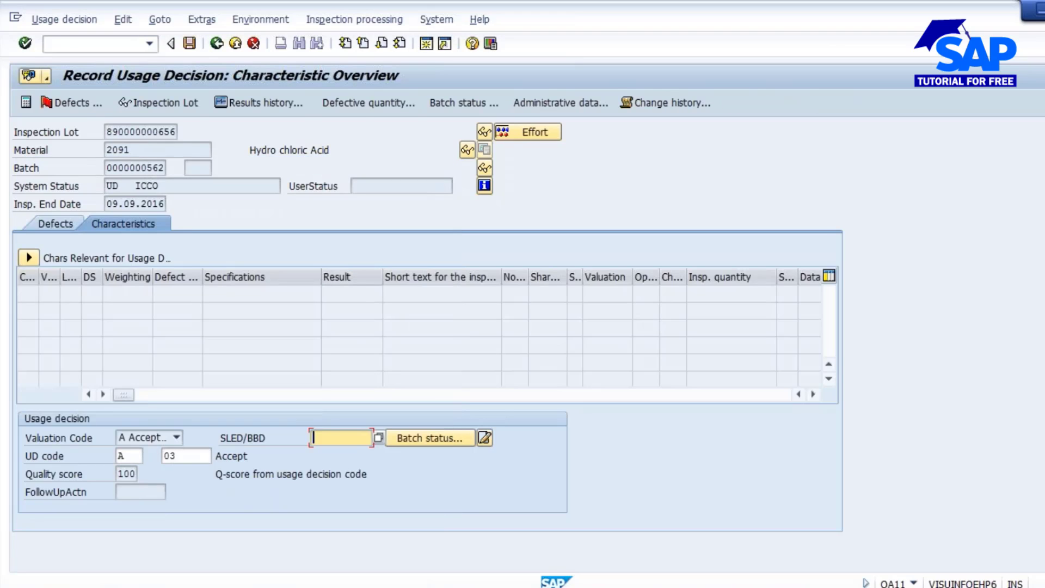
click(189, 43)
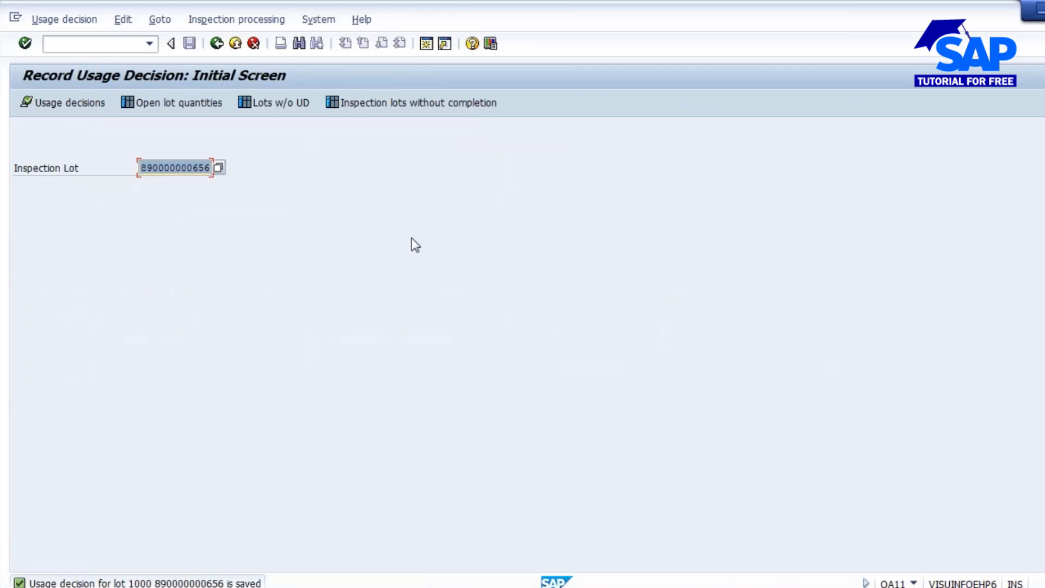
Switch to the PowerPoint presentation on inspection methods and go back to its first slide thumbnails.
click(629, 587)
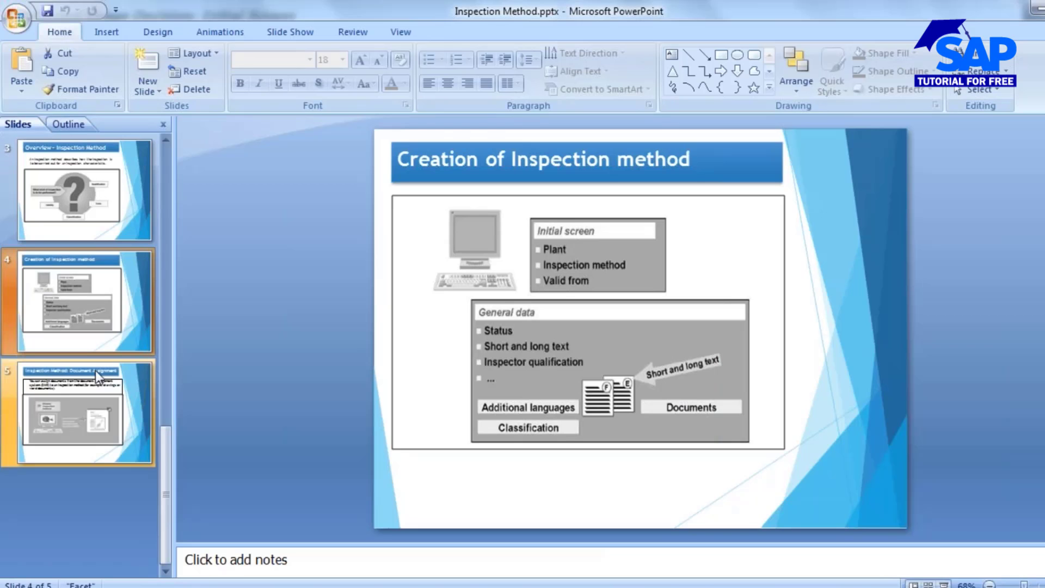
scroll(115, 423, up, 3)
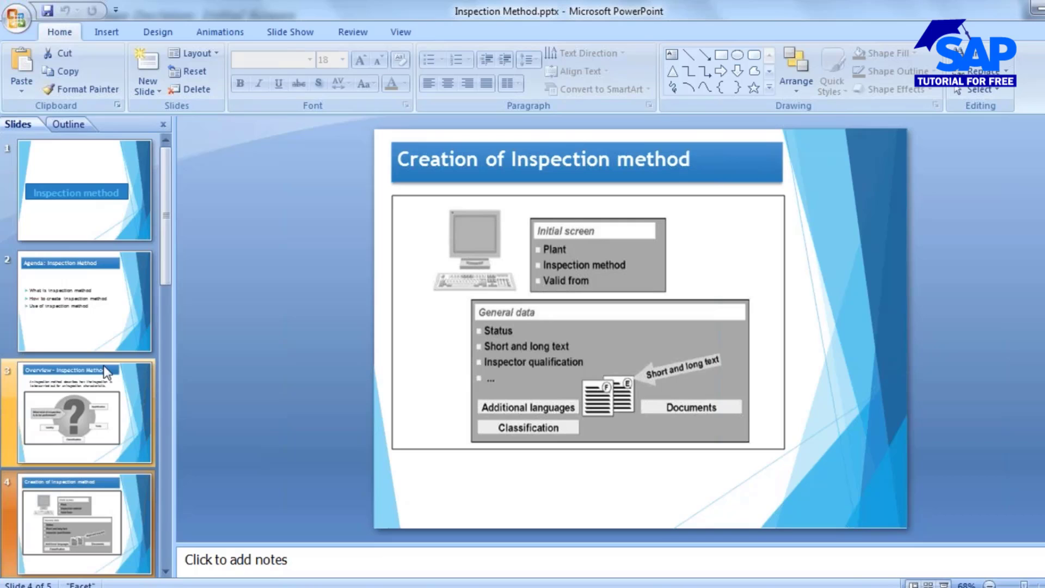